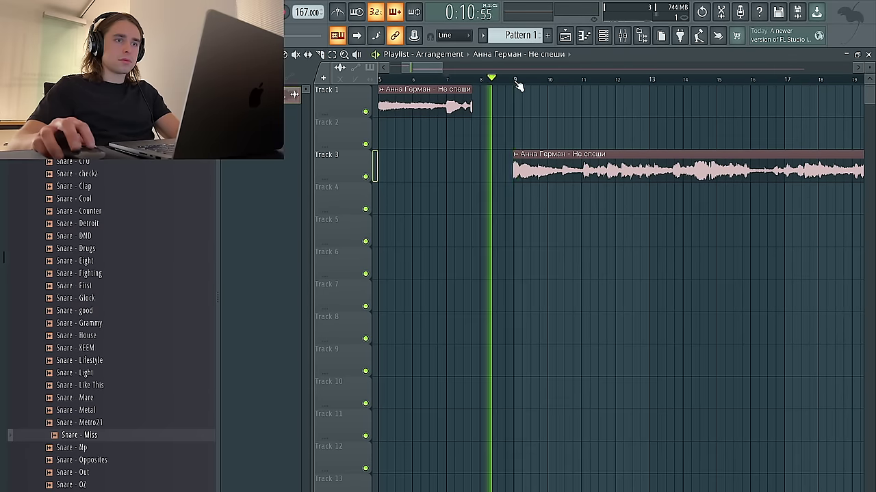
Play the song clip on Track 3 from bar 9 through its closing section, listening for passages to keep
left_click(516, 80)
scroll(516, 134, "up", 7)
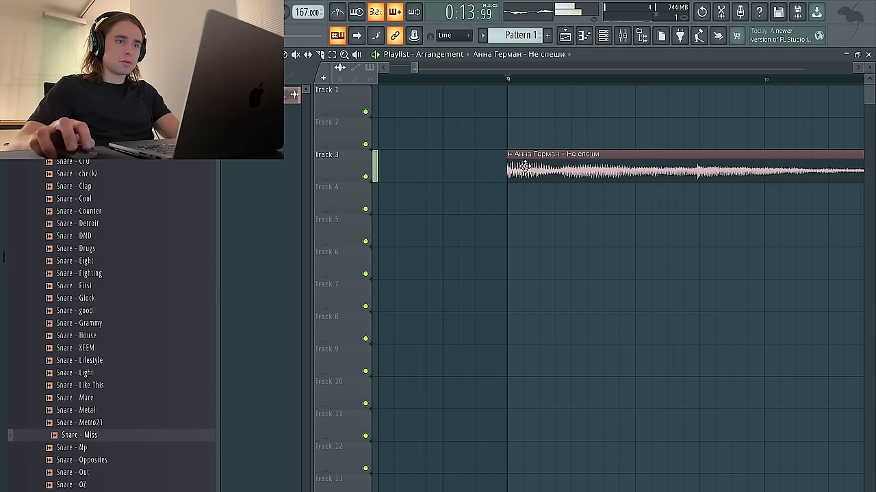
scroll(522, 166, "down", 5)
scroll(633, 162, "right", 3)
scroll(582, 158, "right", 1)
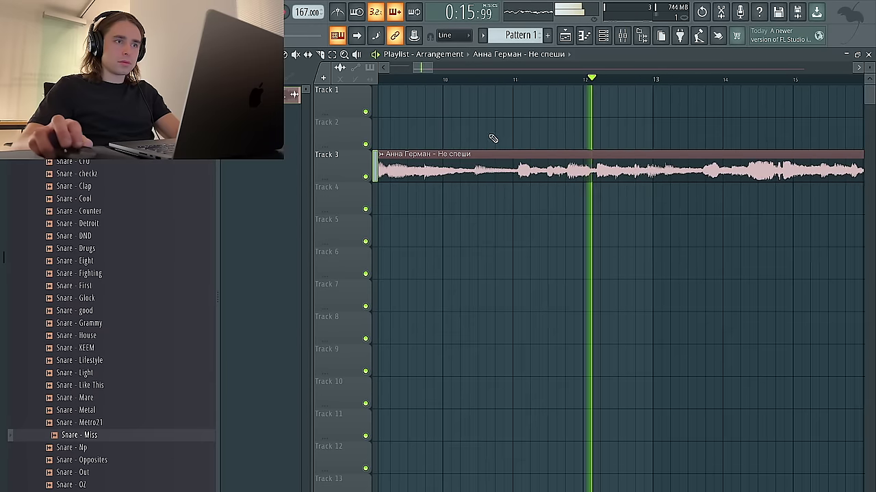
scroll(718, 180, "right", 3)
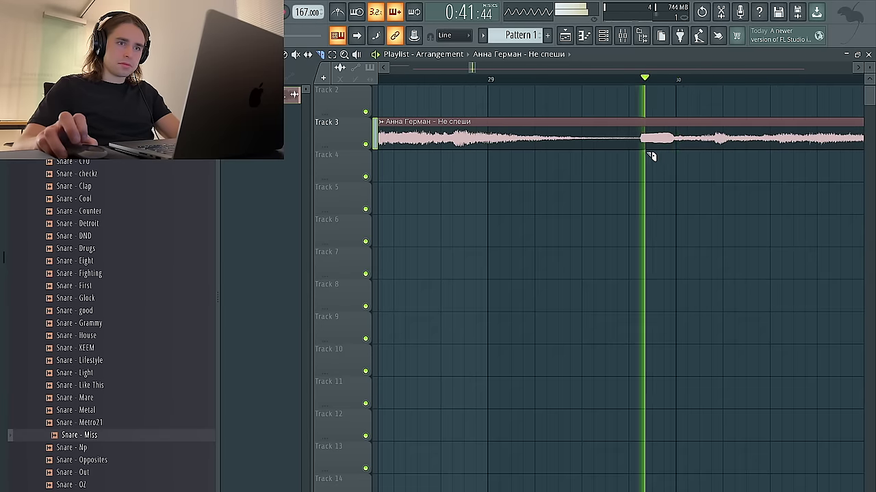
scroll(716, 159, "up", 4)
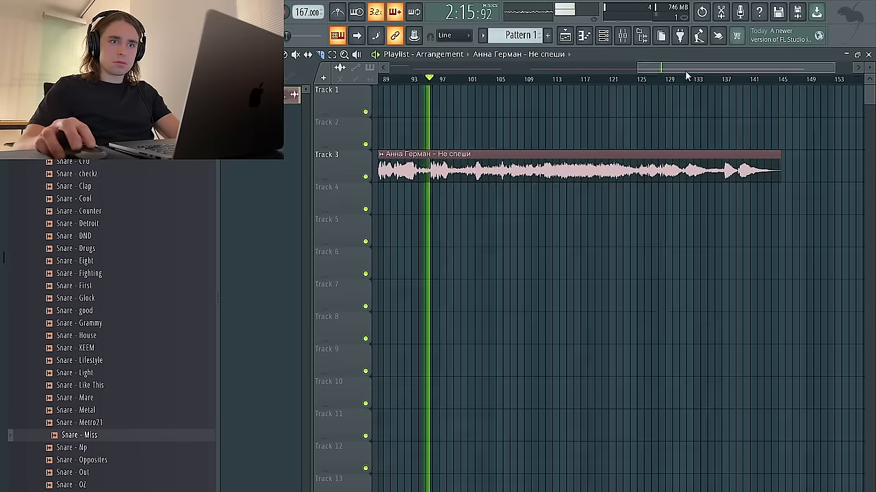
left_click(687, 79)
left_click_drag(690, 82, 745, 91)
Stretch the Track 4 clip that starts at bar 9 so it ends at bar 17, and play it back
scroll(772, 107, "up", 5)
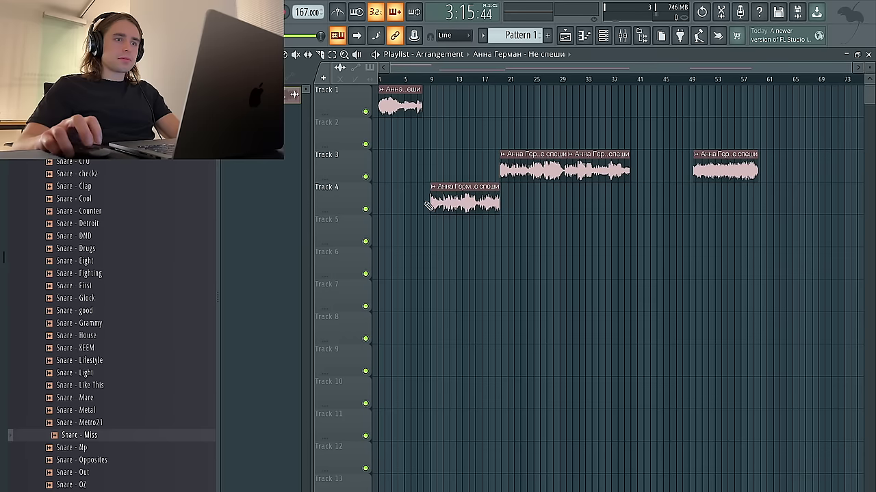
scroll(428, 206, "up", 4)
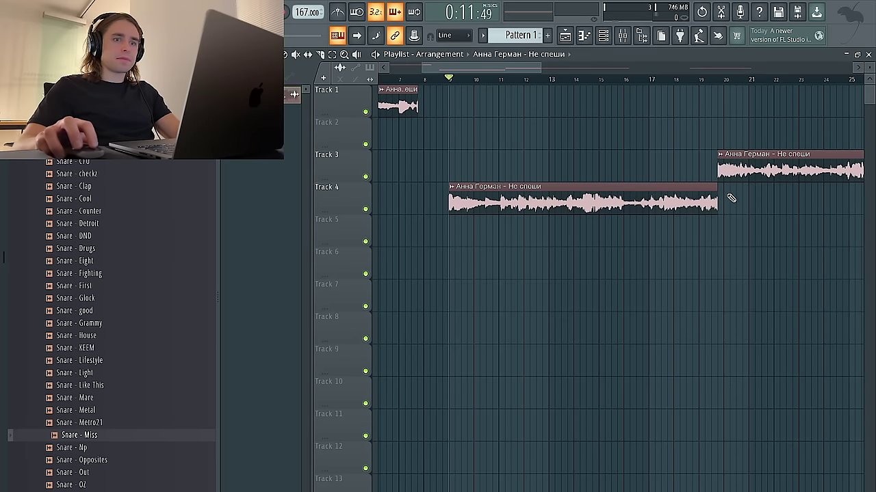
left_click_drag(716, 188, 647, 190)
key("space")
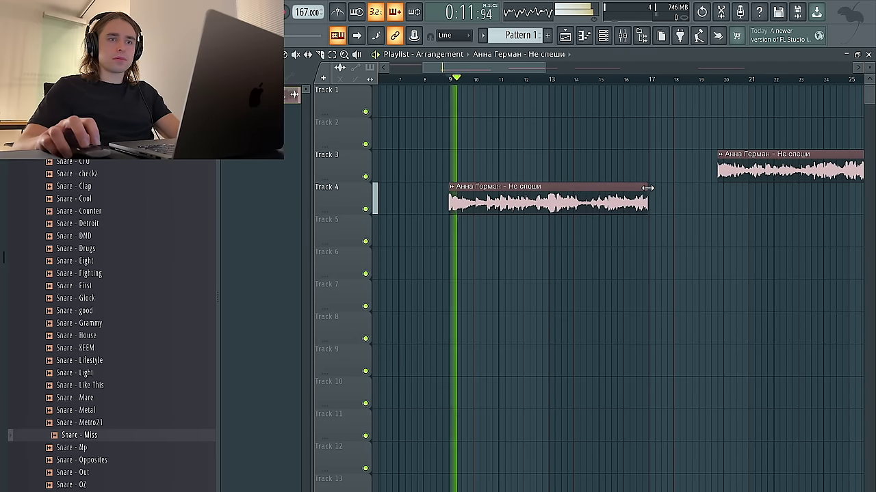
scroll(650, 190, "up", 2)
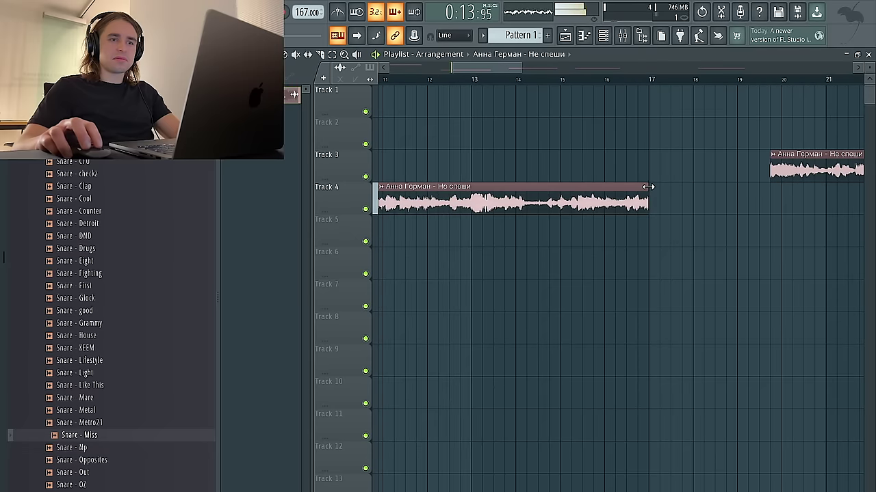
scroll(649, 187, "up", 2)
scroll(649, 187, "down", 4)
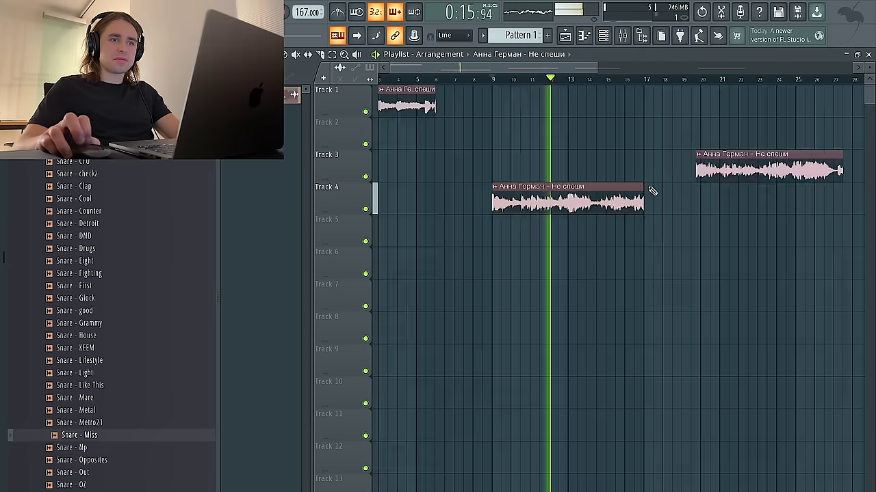
Loop short bar ranges of the Track 4 clip from bar 9 onward to check its timing against the grid
left_click(483, 81)
left_click_drag(549, 82, 494, 83)
scroll(504, 137, "up", 3)
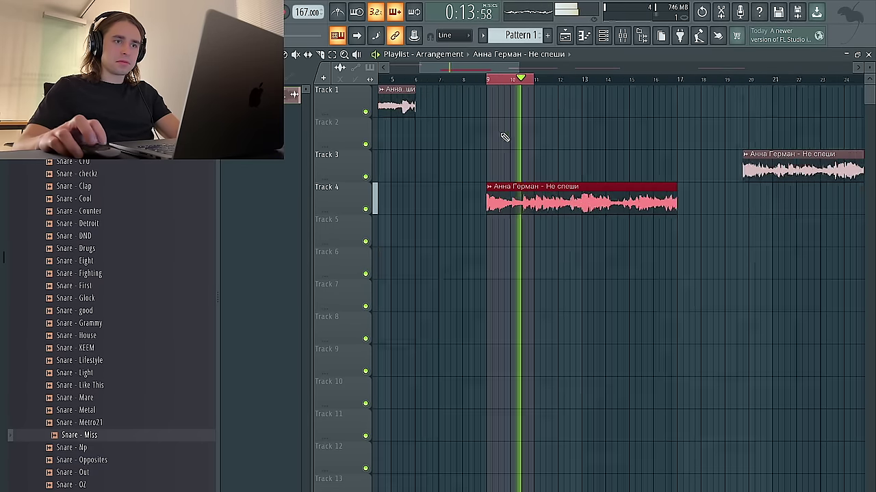
left_click_drag(524, 83, 481, 79)
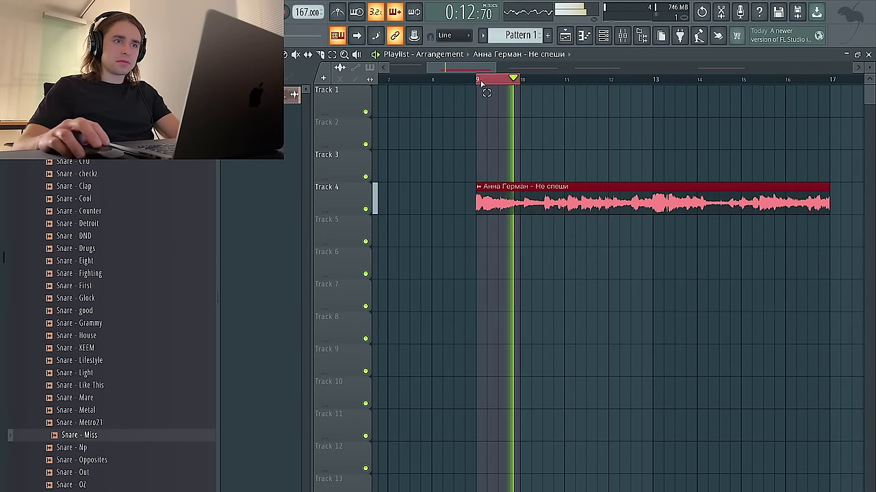
left_click_drag(573, 80, 565, 80)
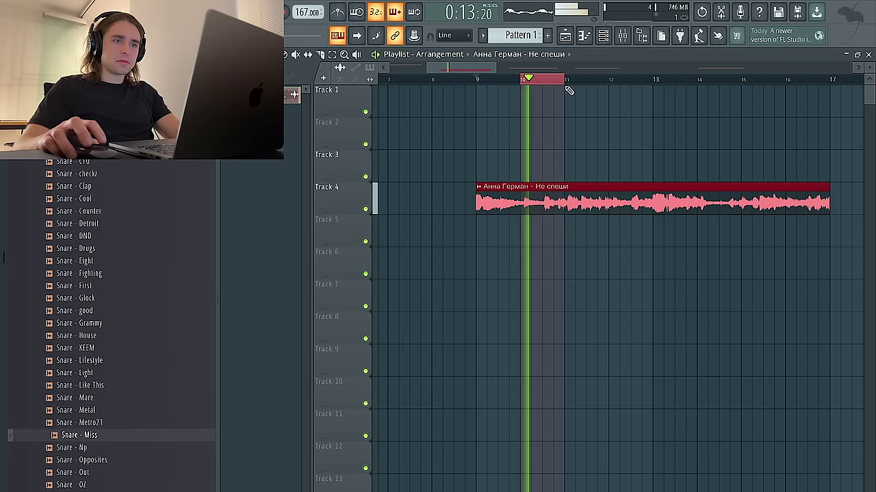
scroll(507, 145, "down", 3)
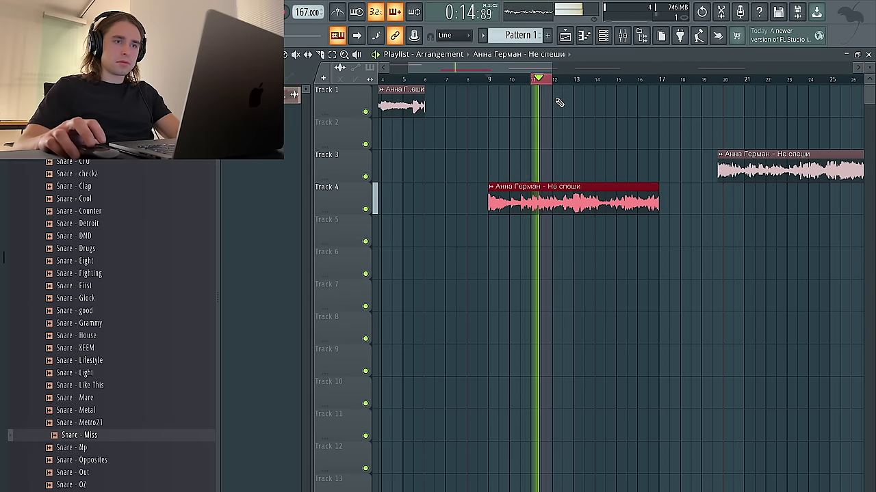
left_click_drag(576, 87, 538, 82)
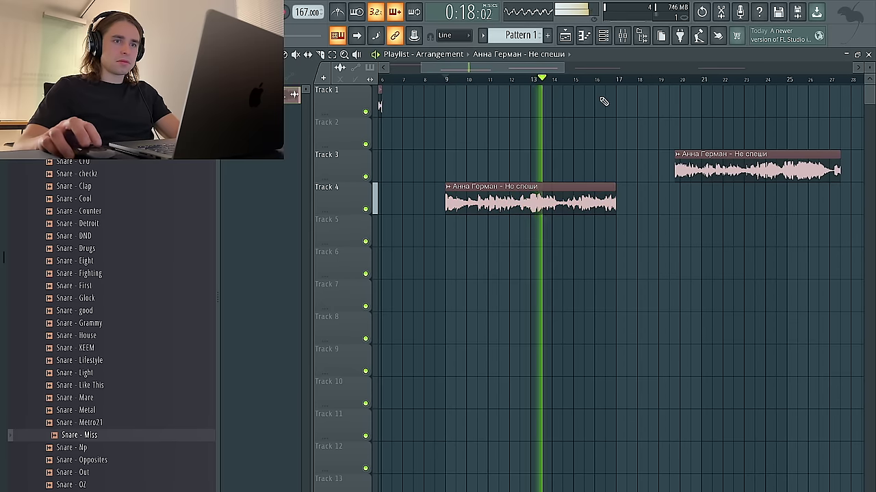
Move the next Track 3 clip so it starts at bar 17, and play the part around bar 23
scroll(605, 106, "right", 3)
left_click_drag(619, 165, 561, 165)
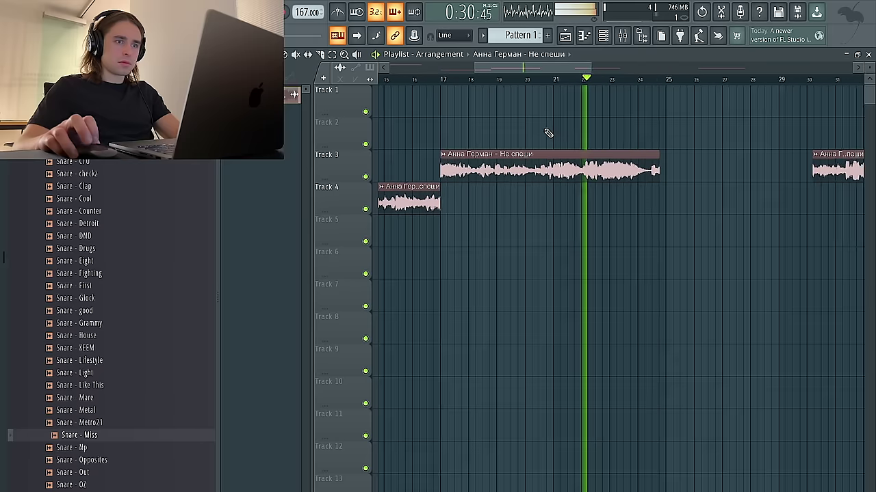
scroll(549, 133, "down", 1)
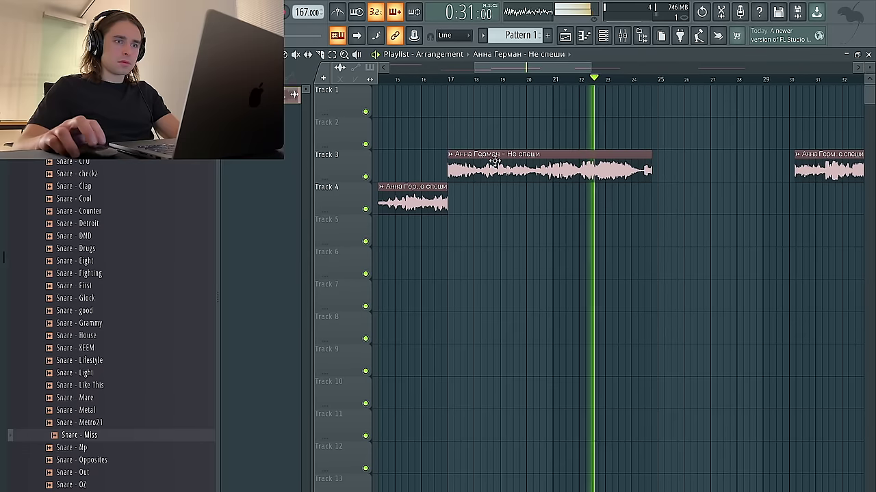
left_click(602, 82)
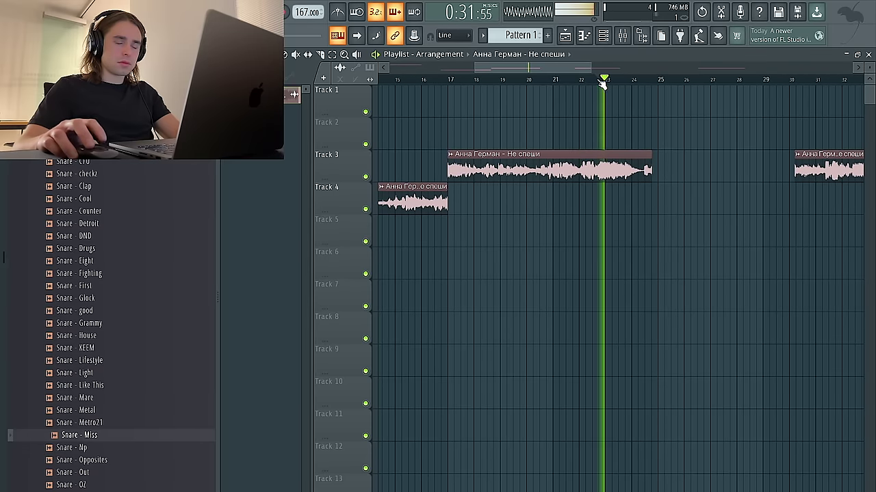
left_click(601, 82)
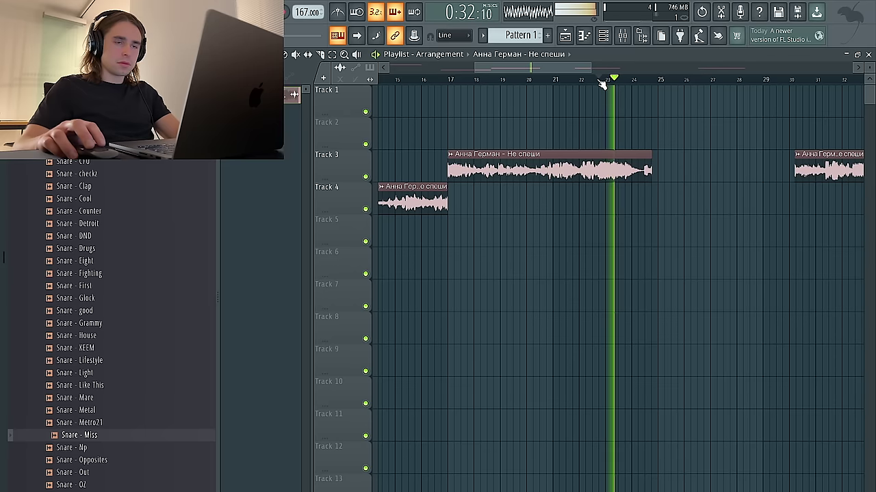
left_click(602, 82)
left_click(601, 82)
Set the time-stretching mode to Stretch for the Track 3 clip at bar 17 and play from that bar
scroll(590, 103, "down", 4)
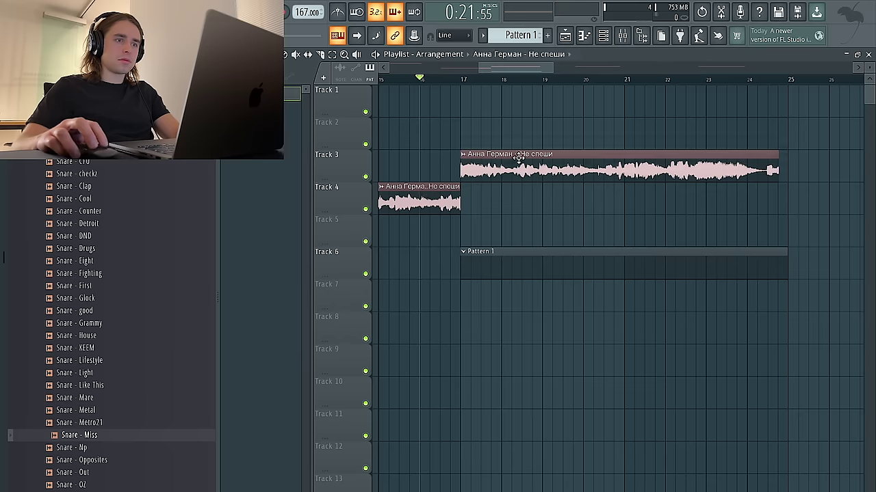
double_click(518, 157)
left_click(567, 197)
left_click(561, 231)
key("space")
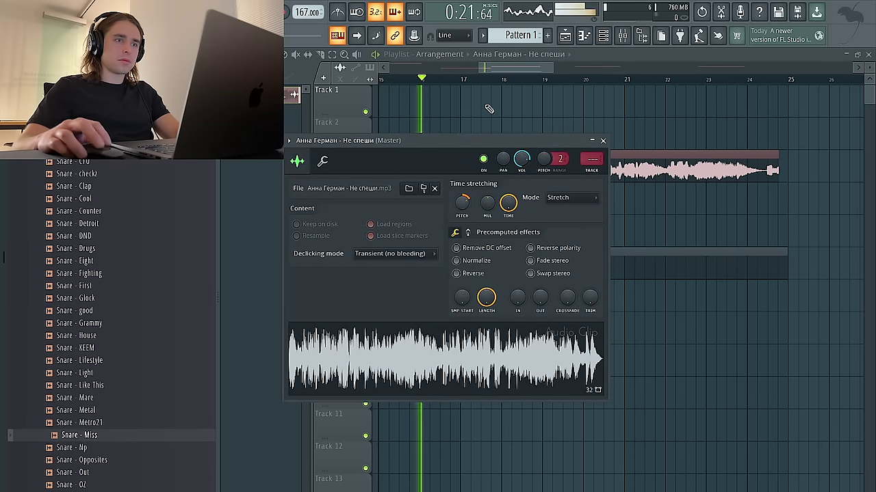
left_click(466, 81)
double_click(499, 179)
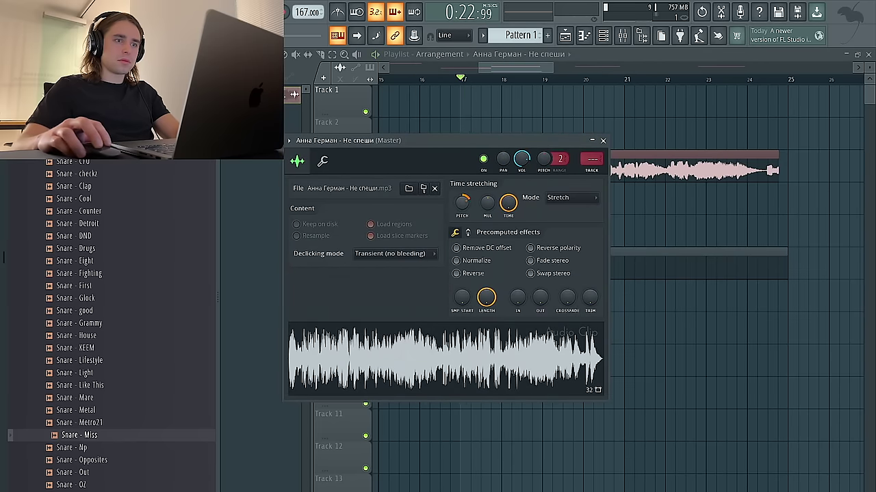
right_click(528, 127)
Make the Track 3 clip at bar 17 unique and stretch its end to bar 25
left_click(320, 55)
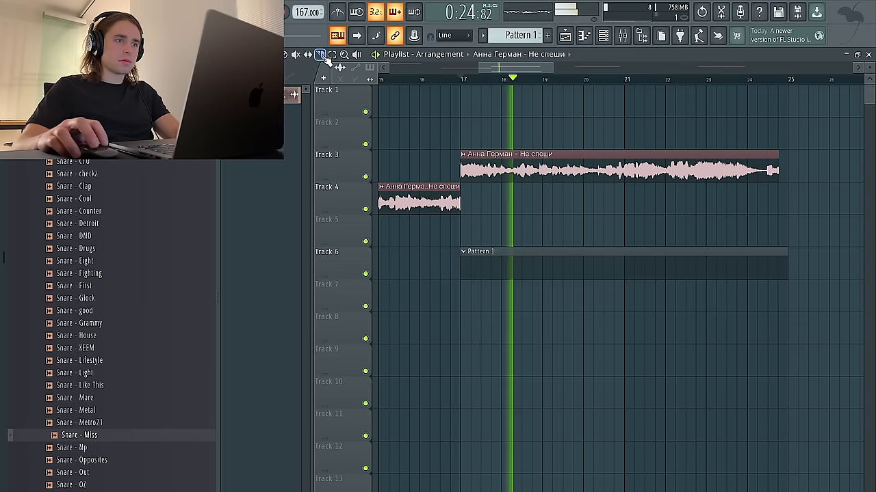
right_click(463, 160)
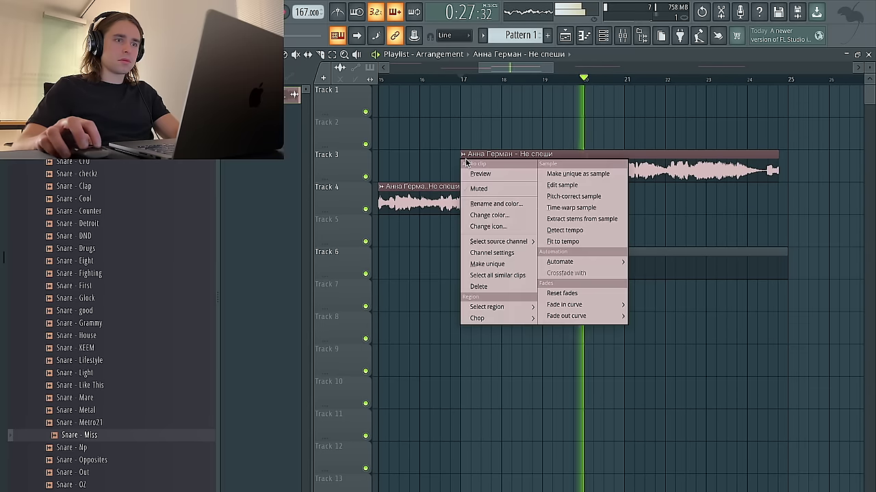
left_click(577, 239)
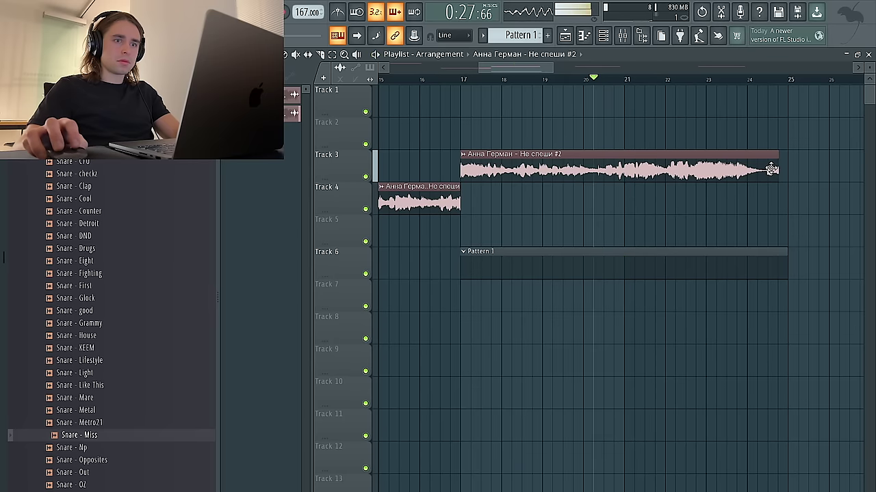
left_click_drag(776, 163, 786, 160)
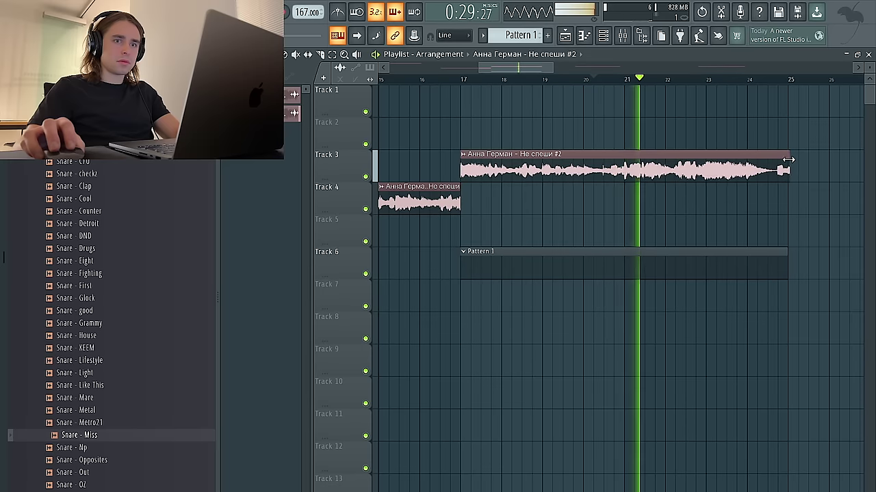
Loop bars 23 to 24 of the stretched Track 3 clip to check its timing
scroll(787, 159, "up", 3)
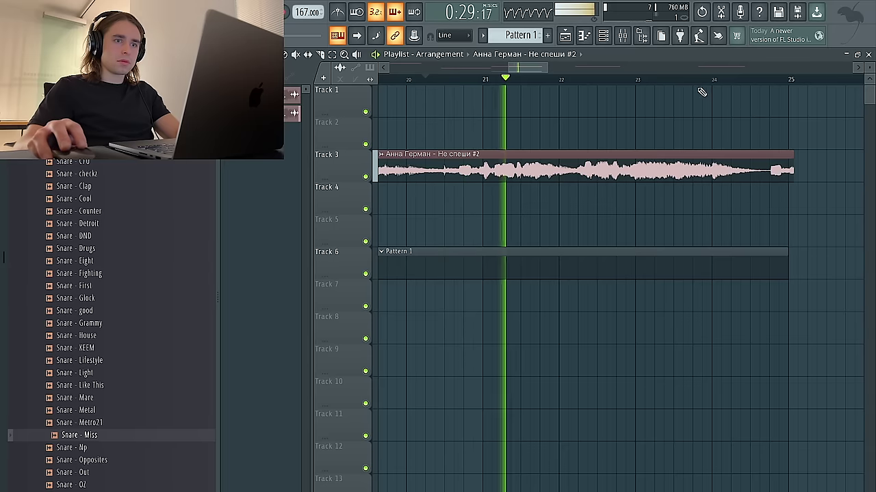
left_click_drag(713, 81, 635, 82)
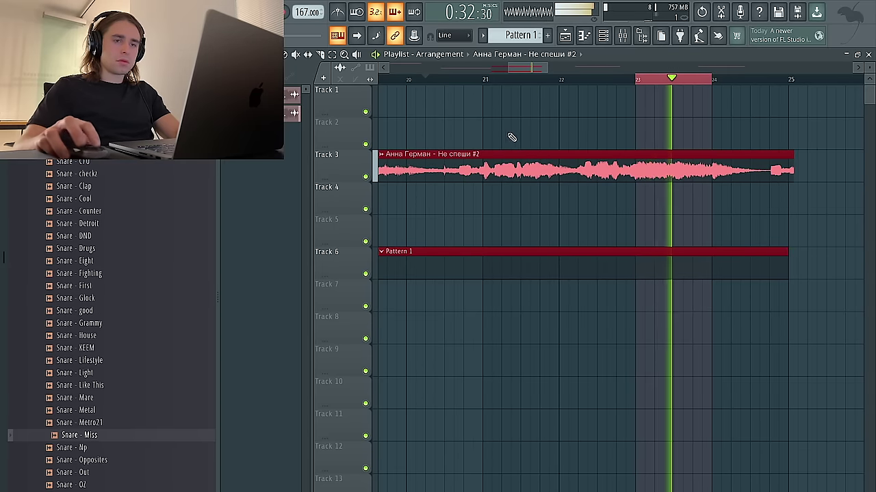
scroll(508, 137, "right", 2)
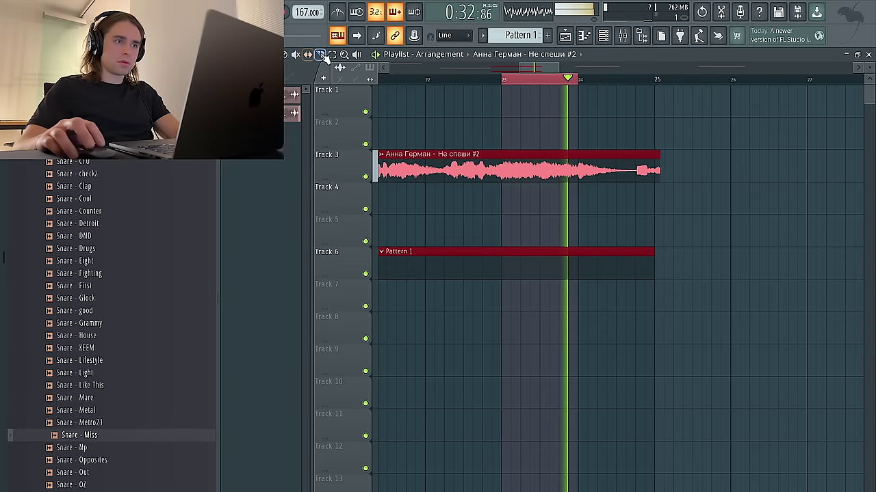
left_click(539, 121)
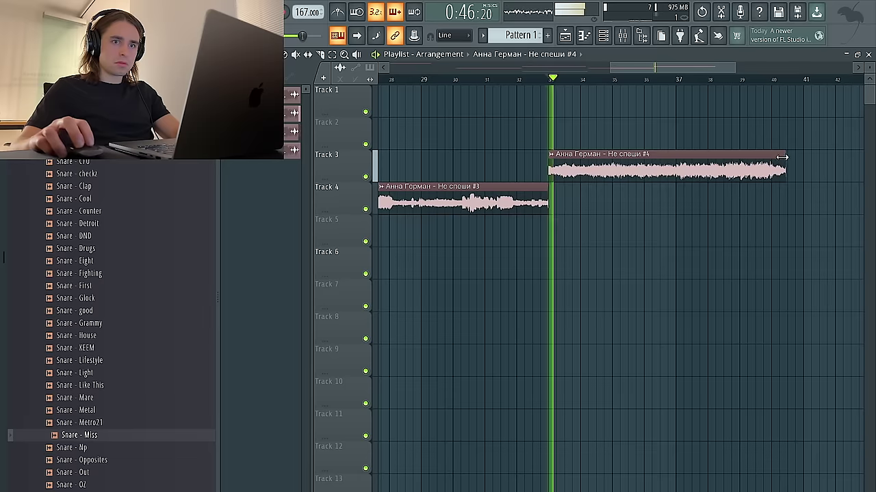
Stretch the #4 clip on Track 3, which starts at bar 33, to end at bar 41 and inspect its end
mouse_move(786, 159)
left_mouse_down()
mouse_move(807, 158)
mouse_move(799, 159)
left_mouse_up()
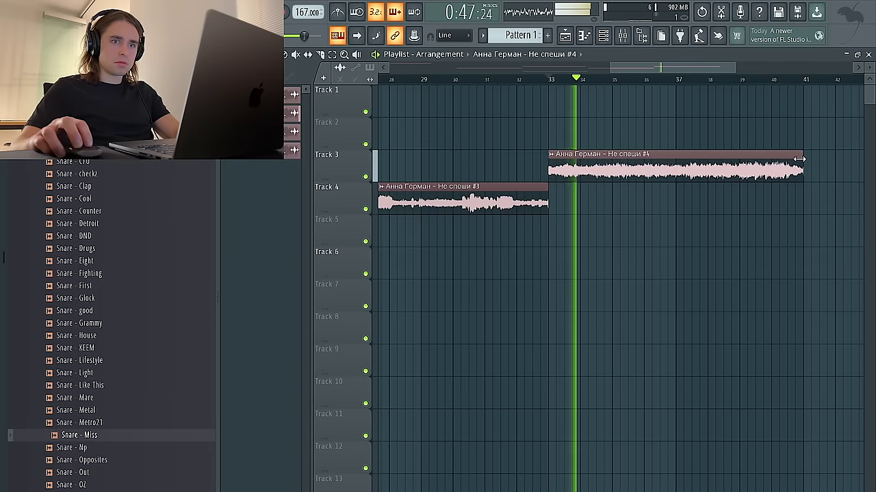
scroll(799, 158, "up", 5)
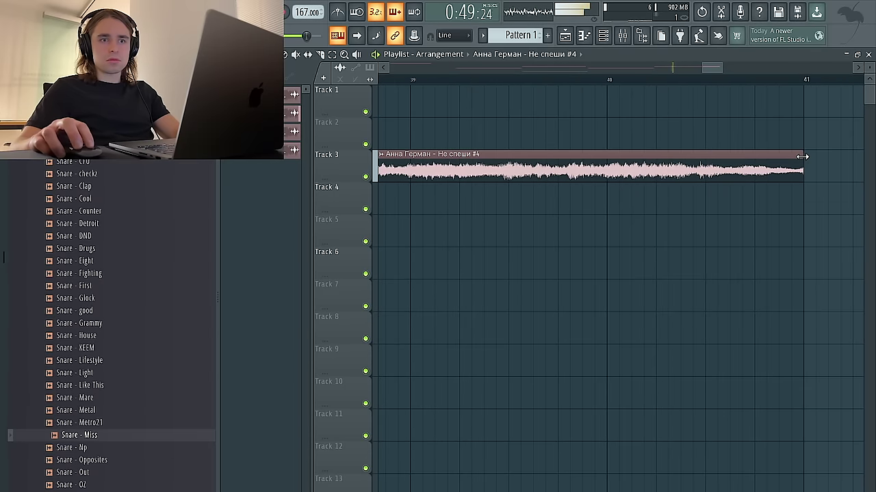
scroll(801, 156, "down", 5)
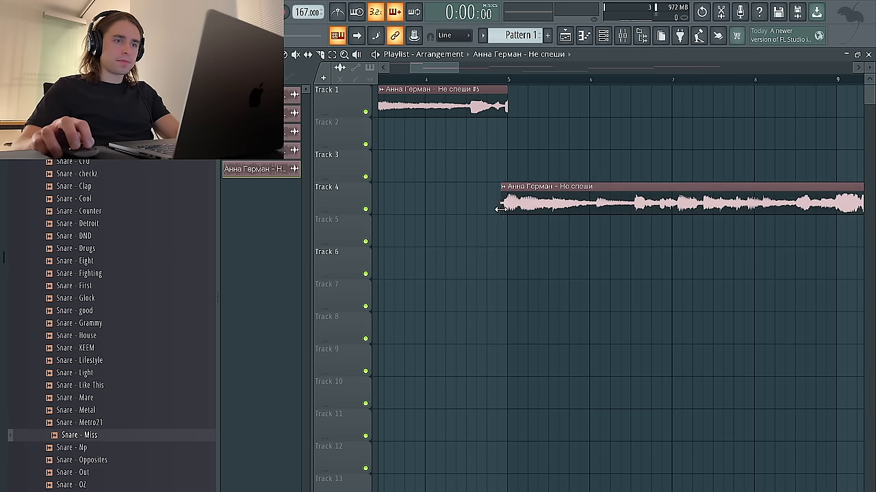
Align the main hit of the Track 4 clip with bar 5 and cut away its lead-in before that bar
left_click_drag(537, 210, 540, 210)
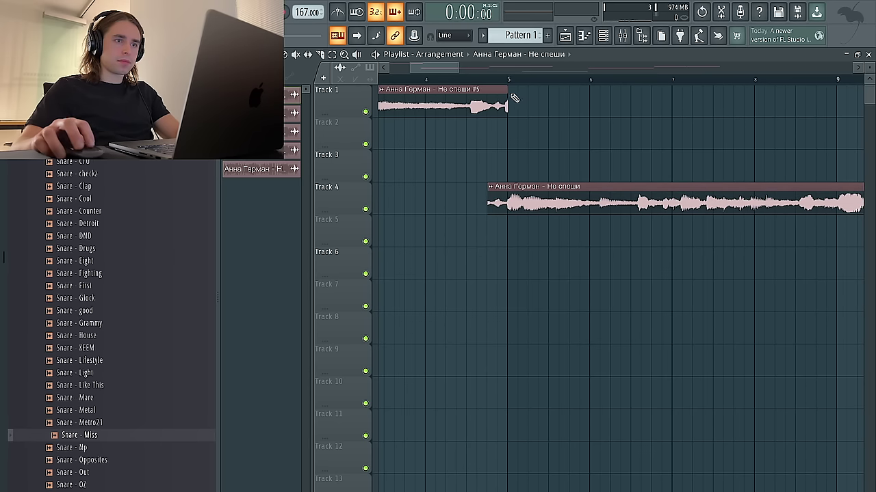
key("space")
left_click(321, 56)
scroll(482, 205, "up", 5)
key("space")
key("space")
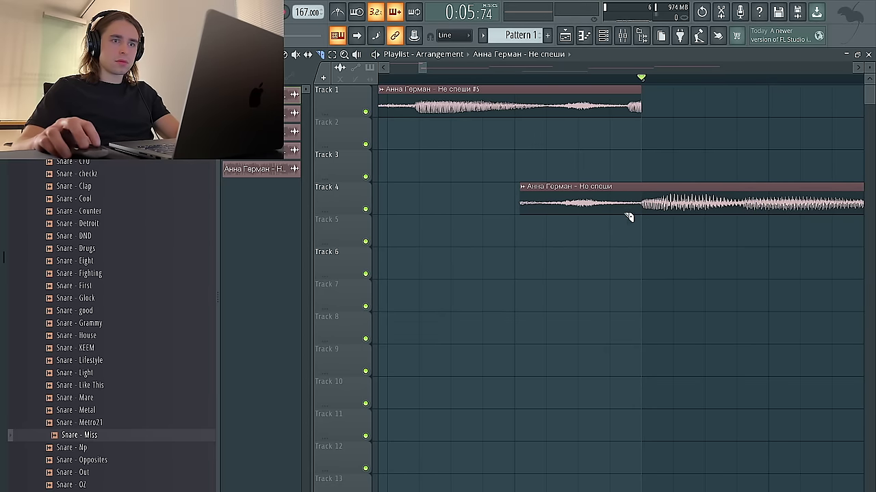
scroll(604, 209, "down", 6)
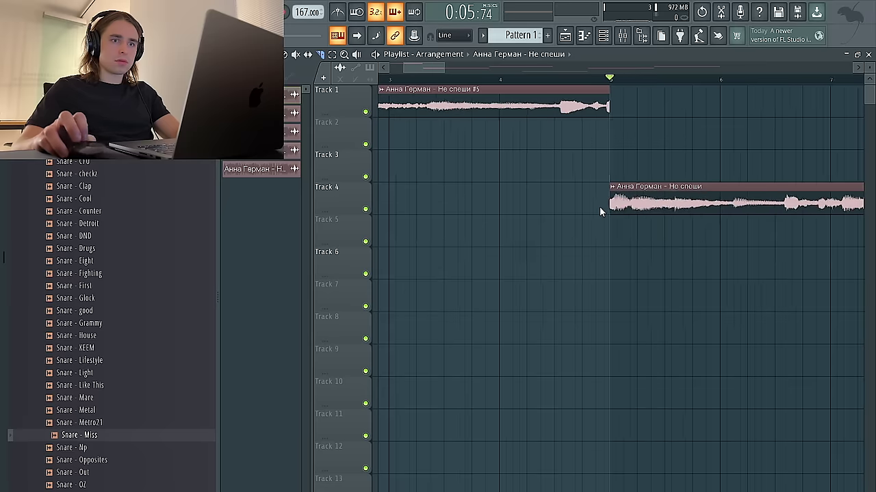
Slice the Track 4 clip just past bar 6 and stretch its first piece to end at bar 6
key("space")
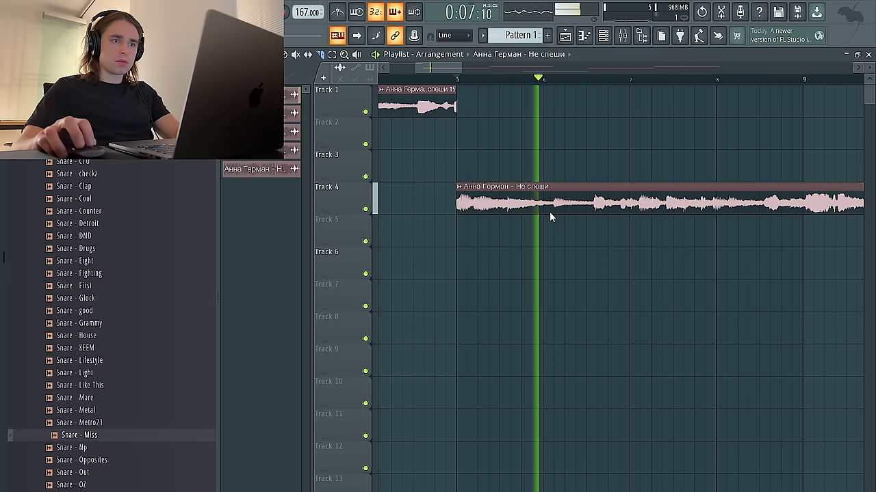
scroll(551, 211, "up", 6)
left_click(553, 211)
scroll(552, 212, "down", 3)
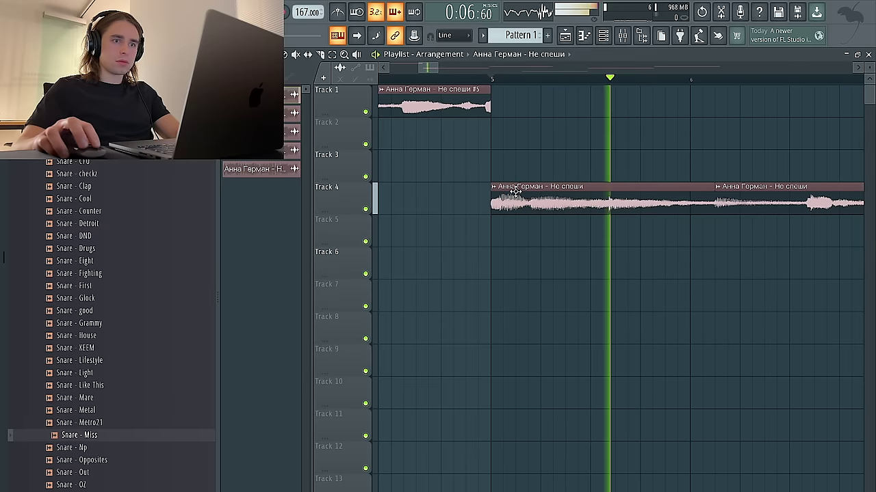
key("space")
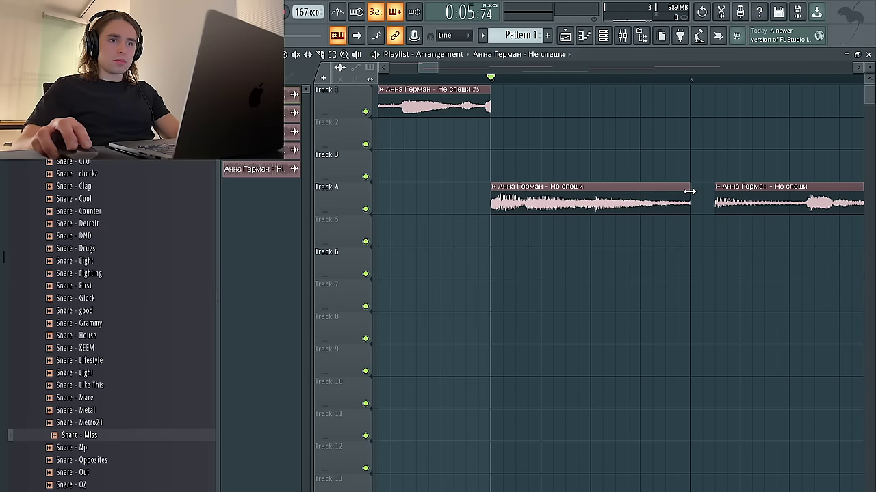
key("space")
scroll(695, 198, "up", 2)
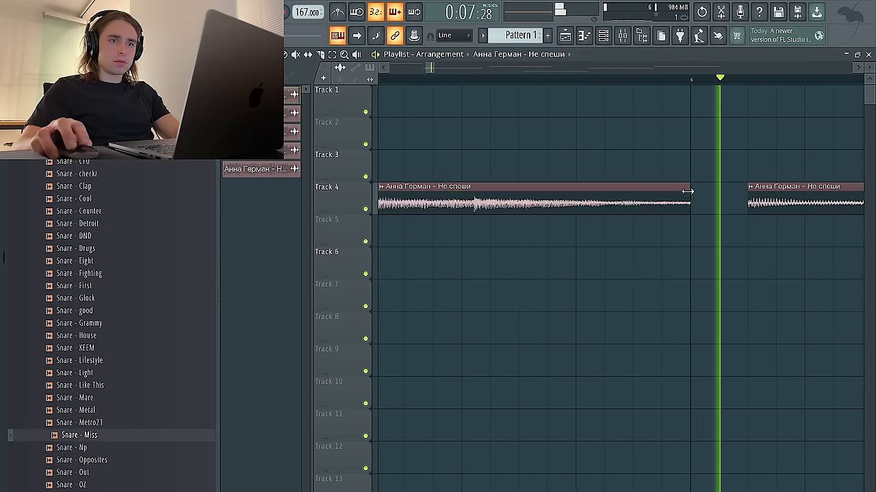
Duplicate the one-bar Track 4 chop at bar 5 three times to fill the space up to bar 9
scroll(613, 198, "down", 5)
scroll(612, 198, "down", 3)
left_click_drag(535, 205, 375, 207)
key("ctrl+b")
key("ctrl+b")
key("ctrl+b")
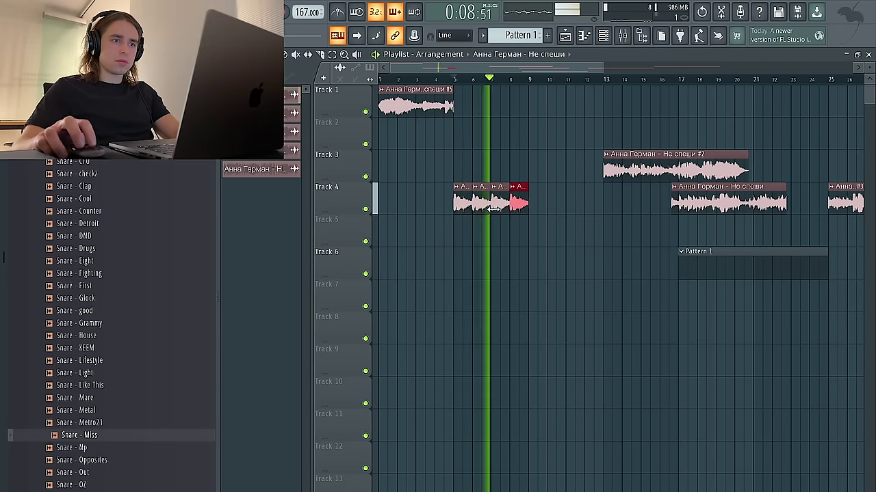
Set the declicking mode of the Track 4 chops to Generic (bleeding)
double_click(490, 205)
left_click(389, 253)
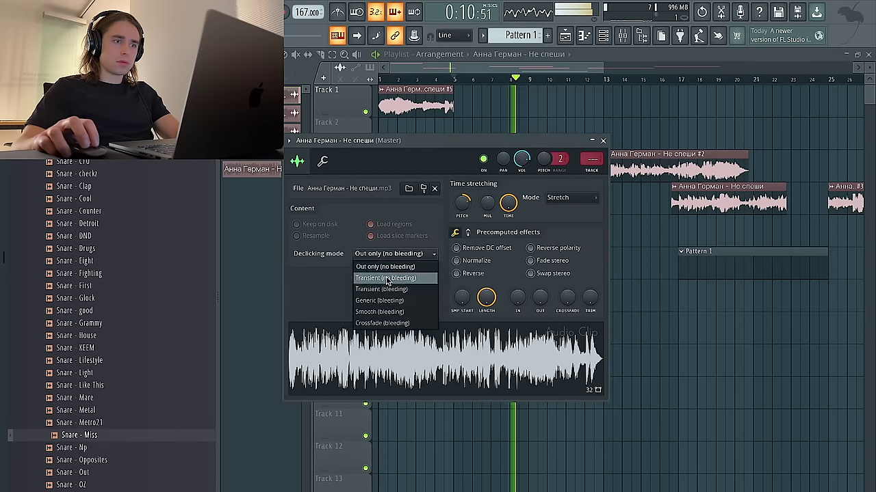
left_click(381, 300)
left_click(531, 111)
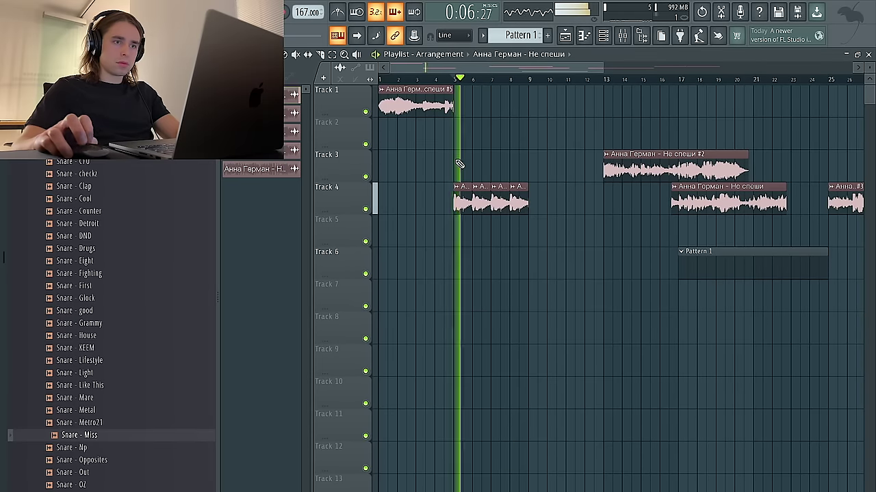
Try stretching the Track 4 chop at bar 5 to end at bar 7 in place of the bar 6 chop, and undo the stretch
scroll(458, 163, "up", 3)
double_click(538, 195)
key("Escape")
key("space")
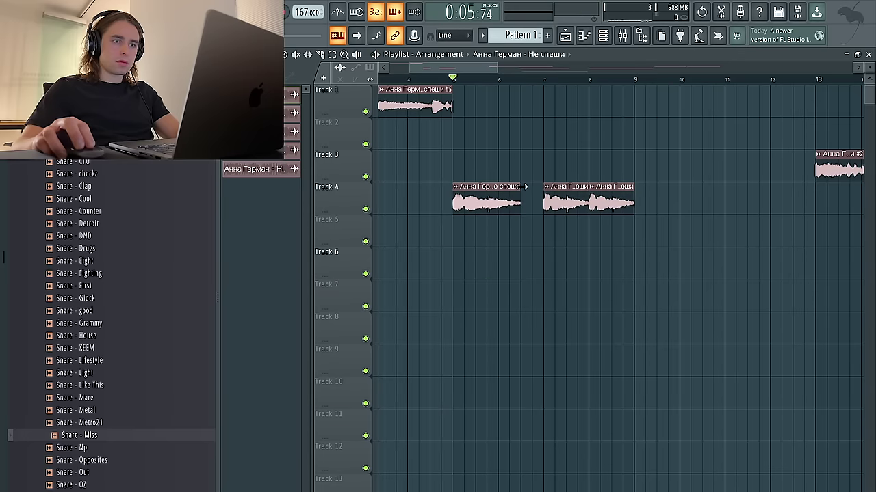
left_click_drag(540, 187, 542, 186)
key("space")
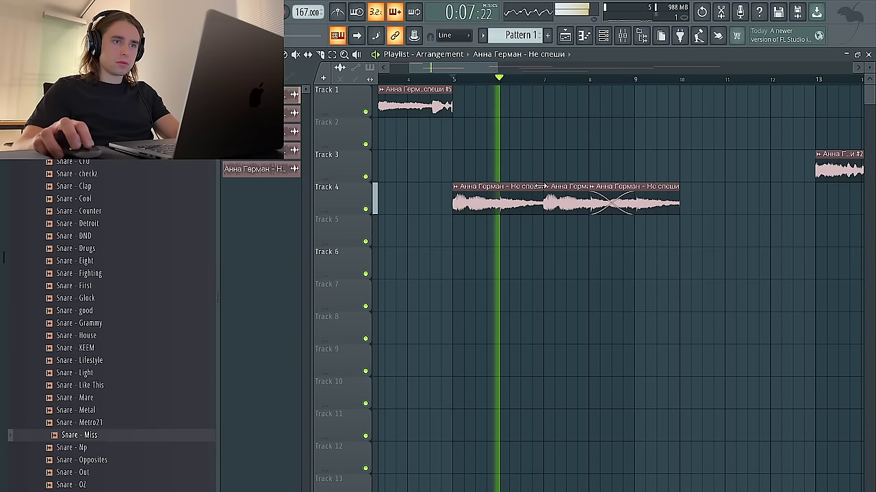
key("ctrl+z")
Play back the Track 4 chops and duplicate the bar 5 chop into bar 6
key("space")
key("space")
left_click_drag(505, 200, 443, 204)
key("ctrl+b")
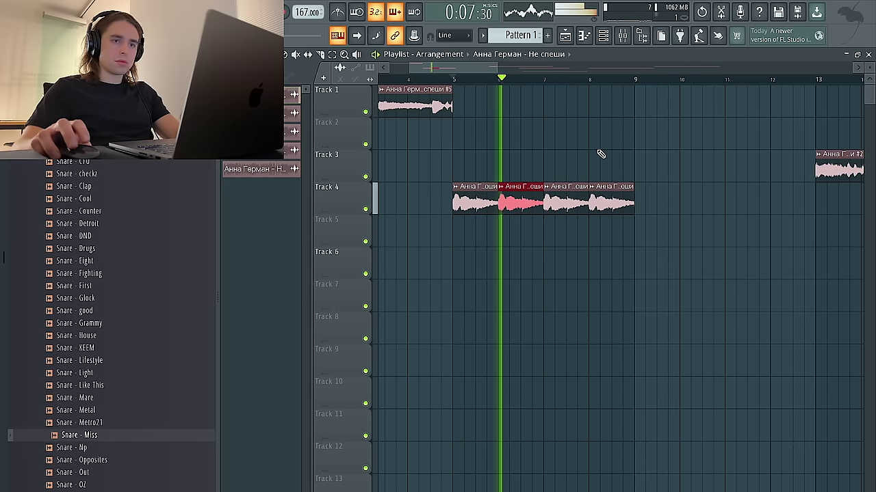
scroll(541, 203, "down", 4)
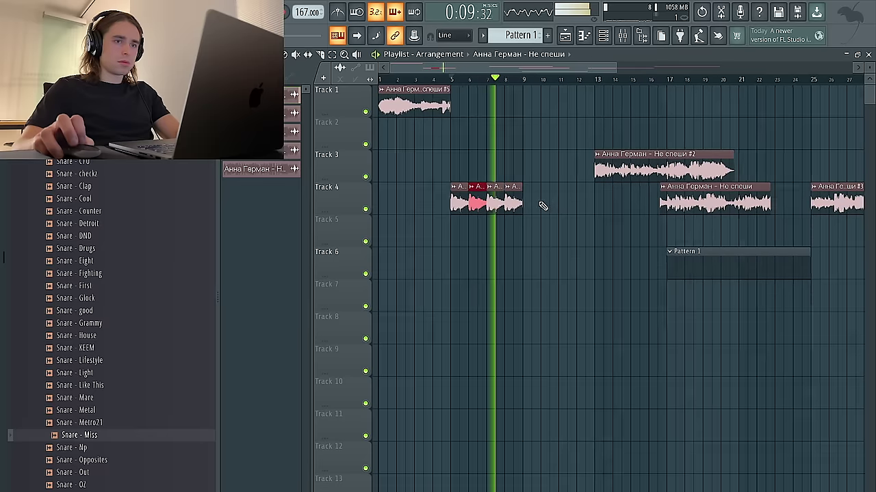
Undo the chopping of the Track 4 clip and inspect the full clip's end at bar 13
key("ctrl+z")
key("ctrl+z")
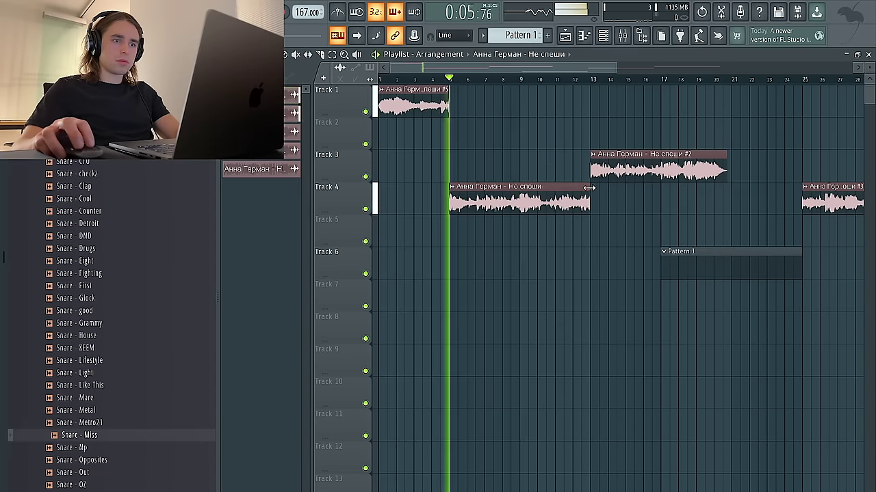
scroll(595, 195, "up", 4)
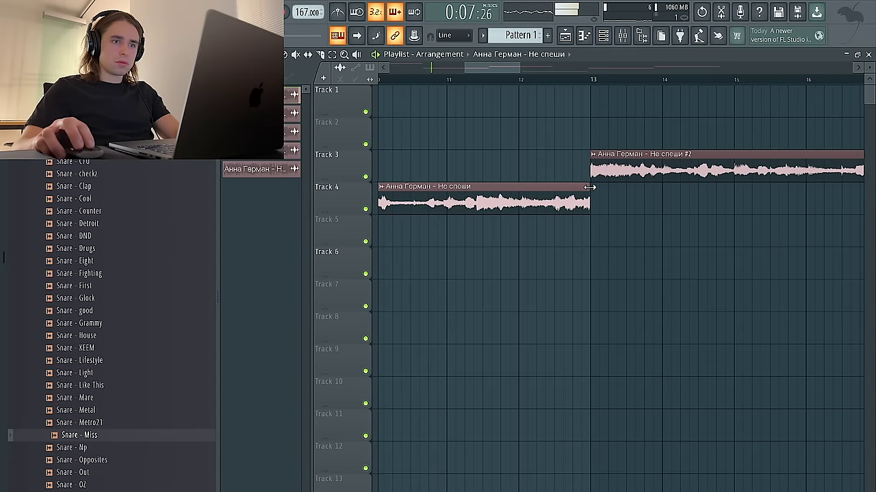
scroll(593, 164, "down", 4)
Play the arrangement from bar 13 and check the Track 3 #2 clip and its chops up to bar 25
left_click(552, 81)
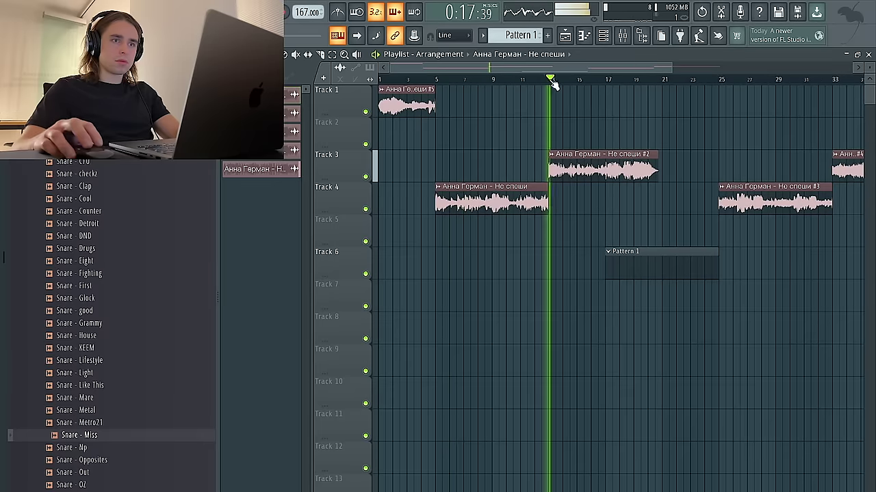
scroll(481, 133, "up", 3)
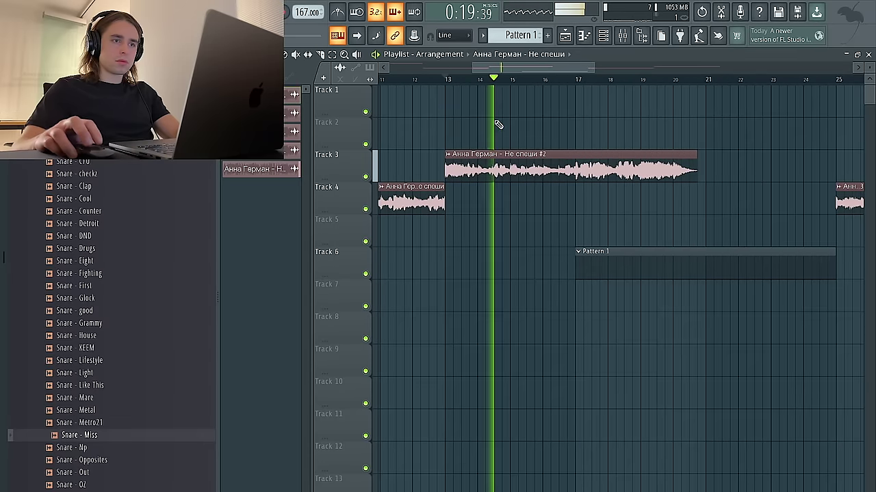
scroll(527, 93, "right", 1)
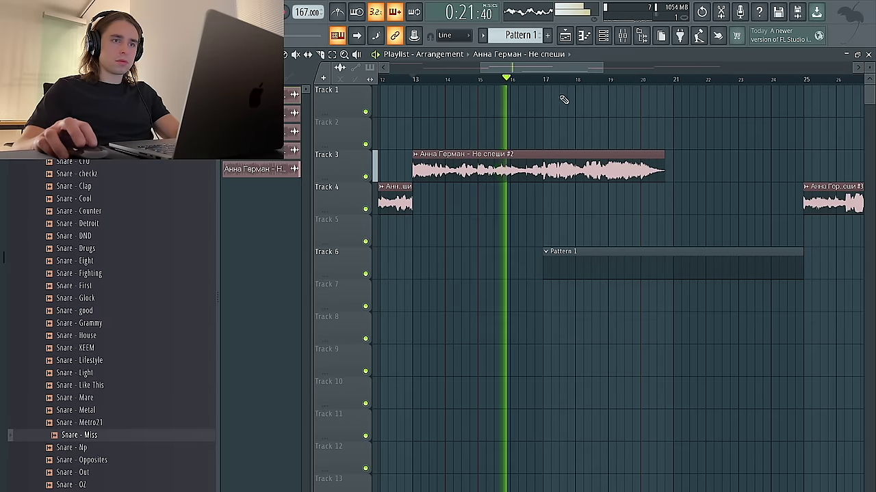
scroll(564, 100, "down", 1)
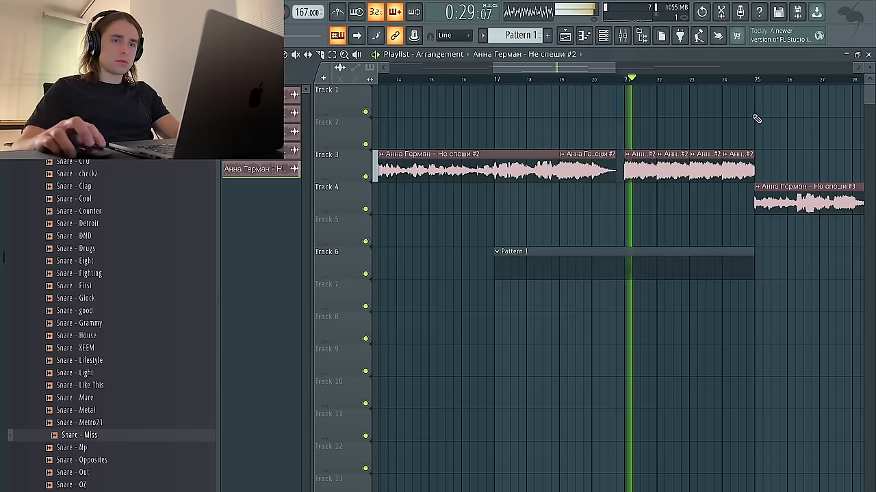
scroll(754, 117, "down", 3)
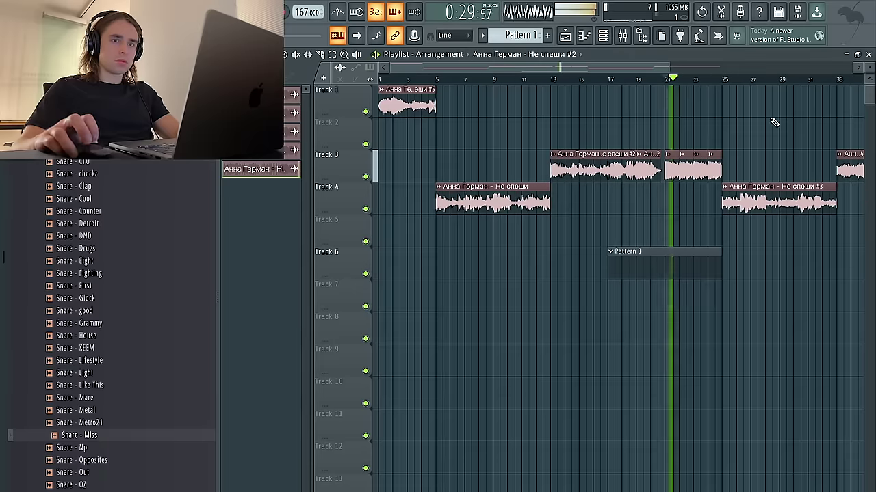
scroll(770, 125, "up", 2)
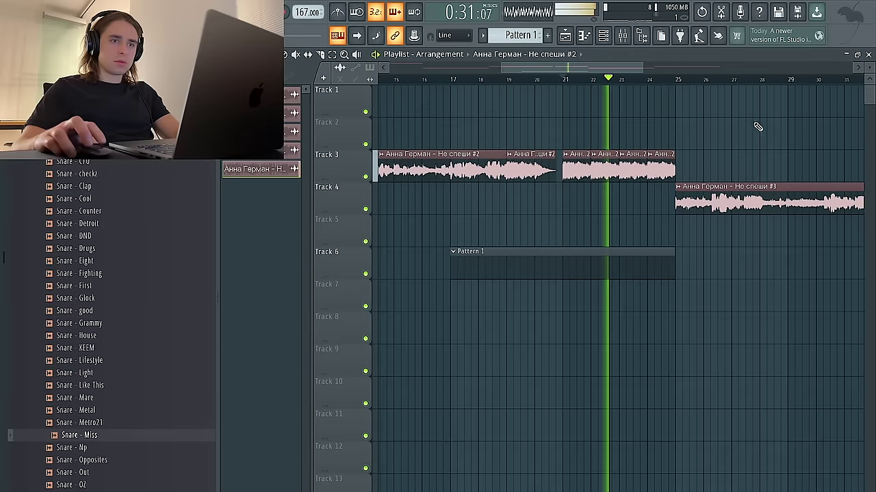
Loop bars 21 to 25, try the #2 clip's pitch with its range set to 12, and clear the loop
double_click(618, 174)
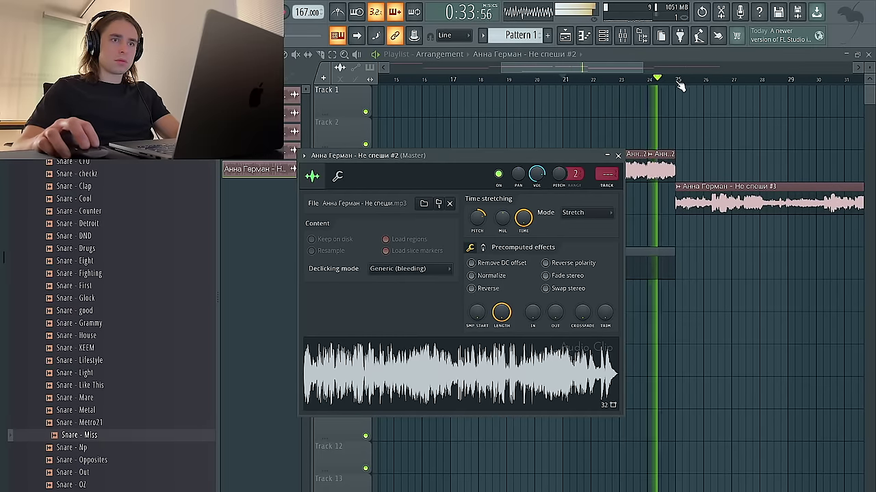
left_click_drag(678, 82, 565, 86)
double_click(566, 172)
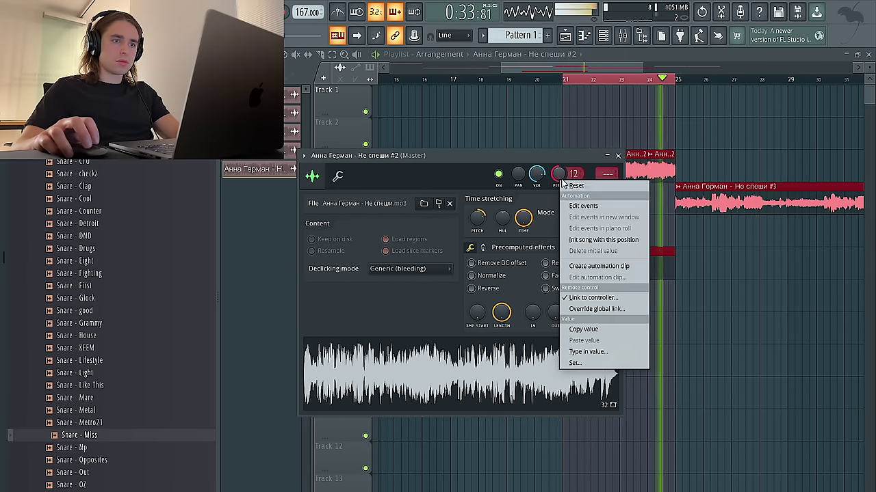
right_click(648, 127)
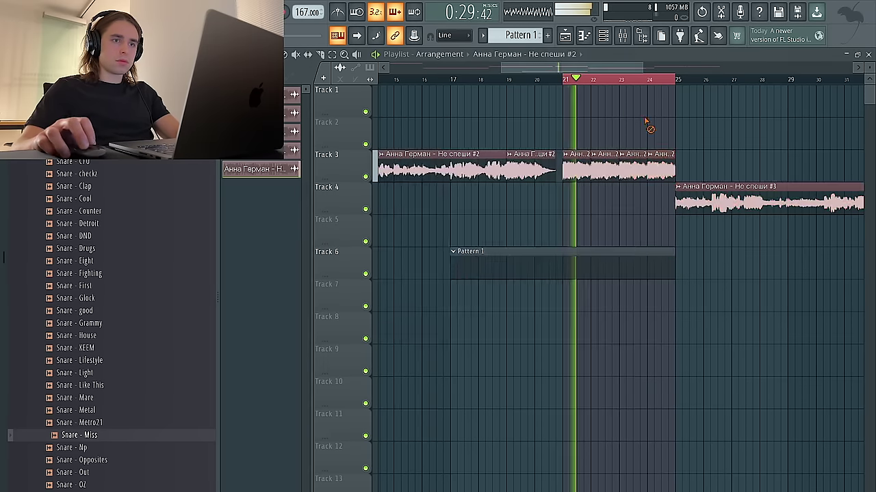
scroll(647, 125, "down", 4)
key("ctrl+d")
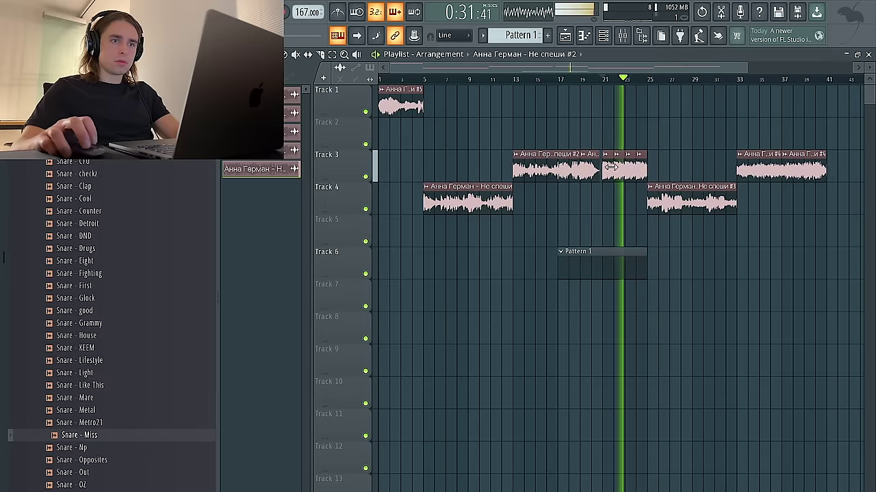
Loop the opening of the Track 4 #3 clip from bar 25, clear the loop, and play the clip from bar 29
left_click_drag(654, 81, 667, 82)
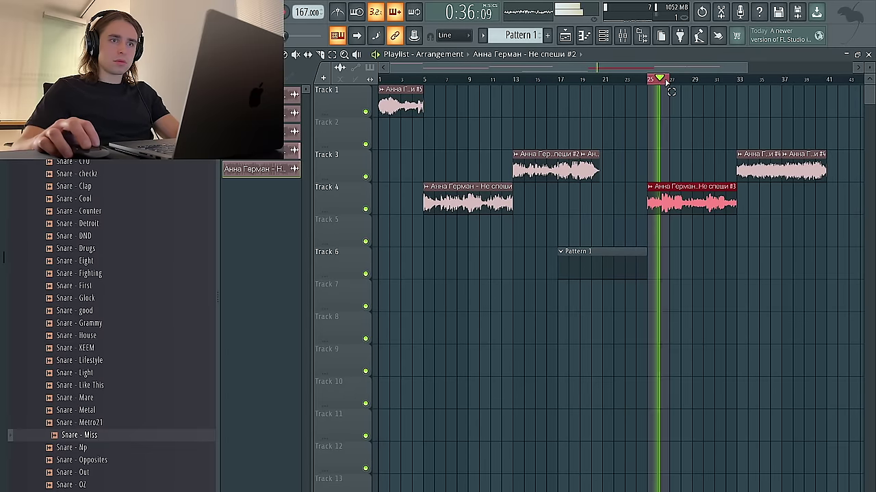
scroll(672, 96, "up", 3)
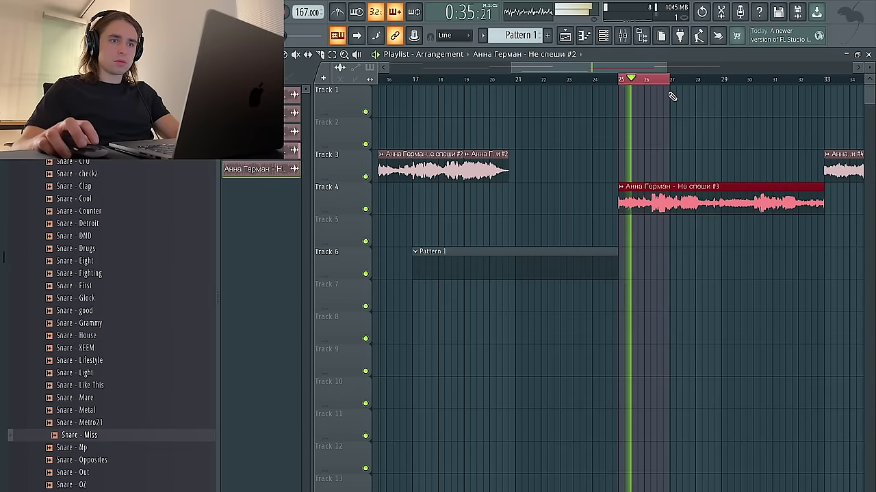
left_click_drag(651, 82, 621, 84)
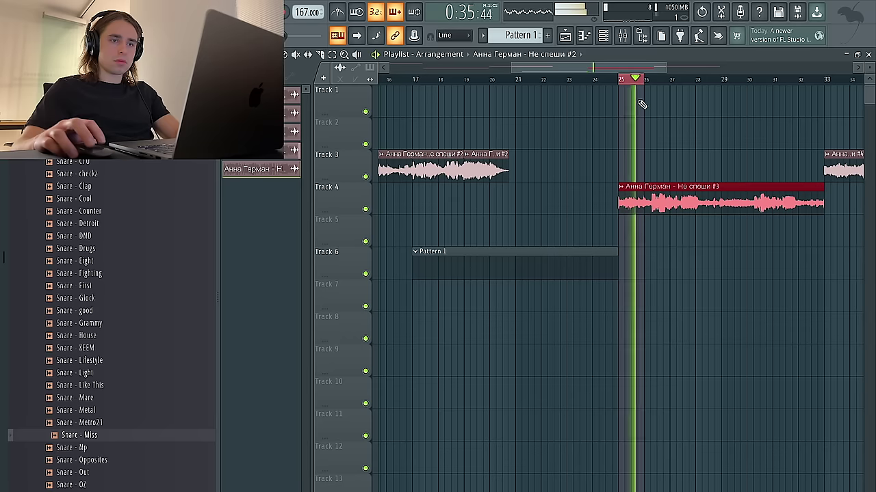
key("ctrl+d")
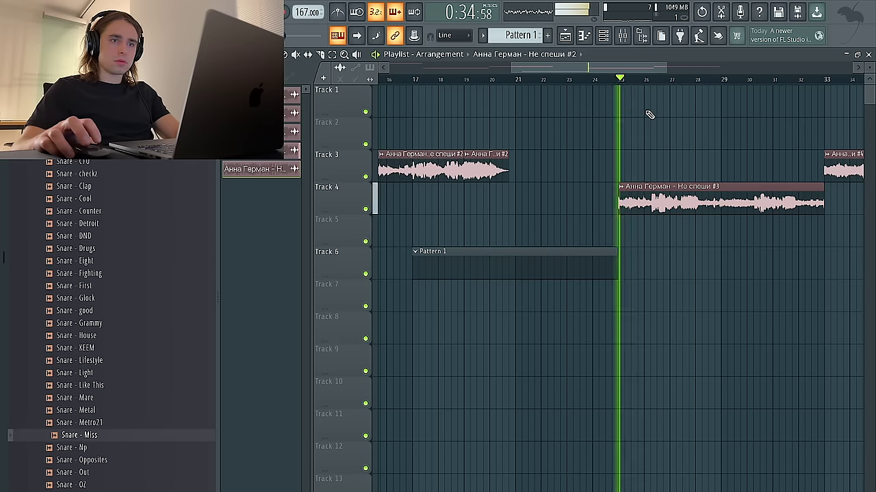
left_click(719, 80)
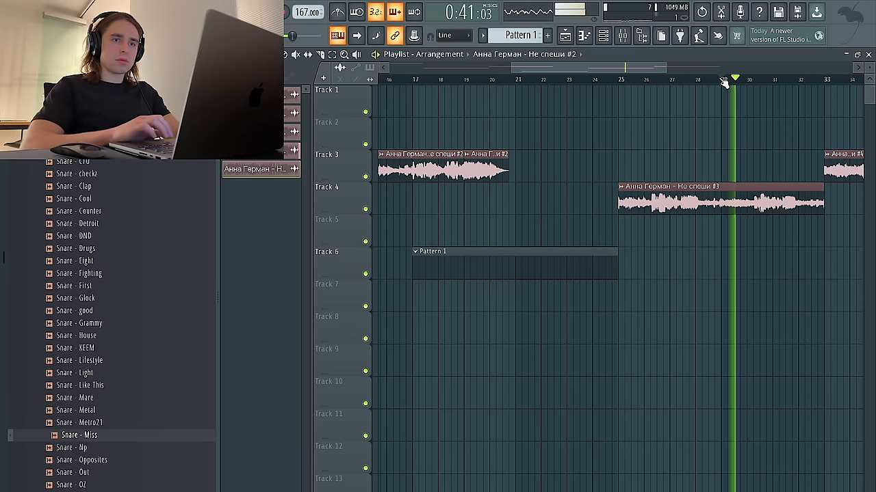
left_click(723, 80)
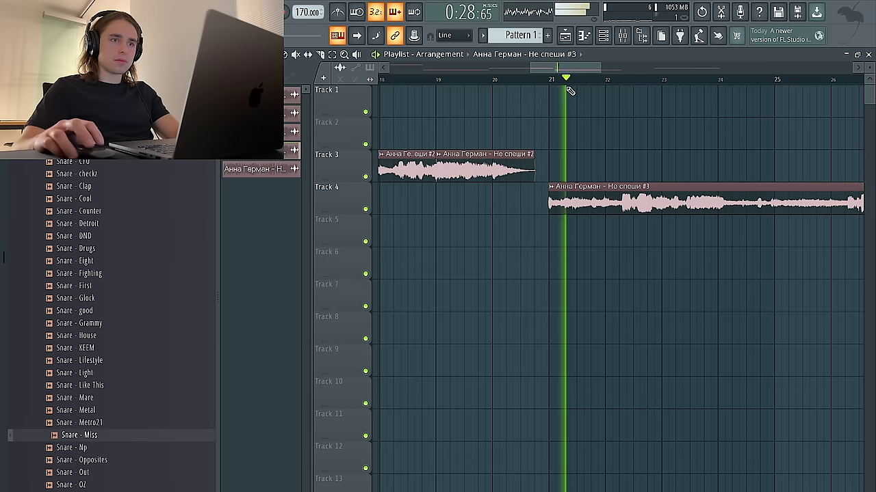
Align the first hit of the Track 4 #3 clip with bar 21 and cut away its lead-in before that bar
left_click_drag(555, 81, 663, 83)
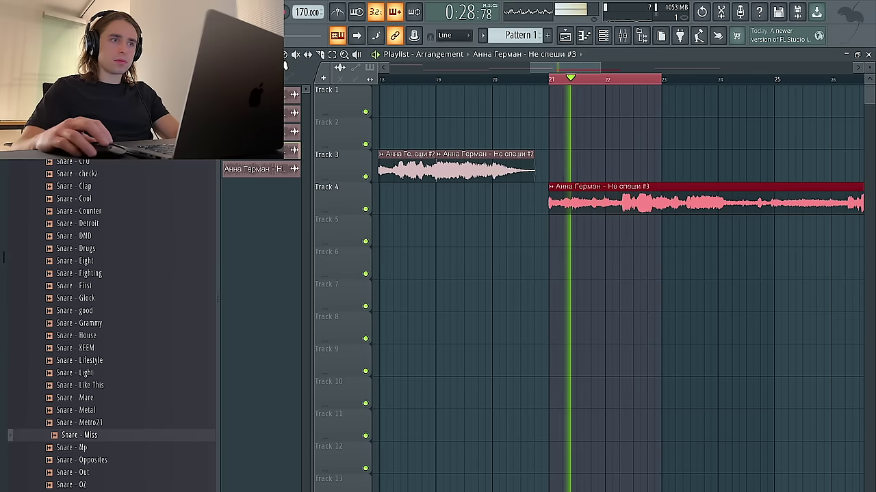
scroll(582, 219, "up", 3)
scroll(582, 219, "up", 2)
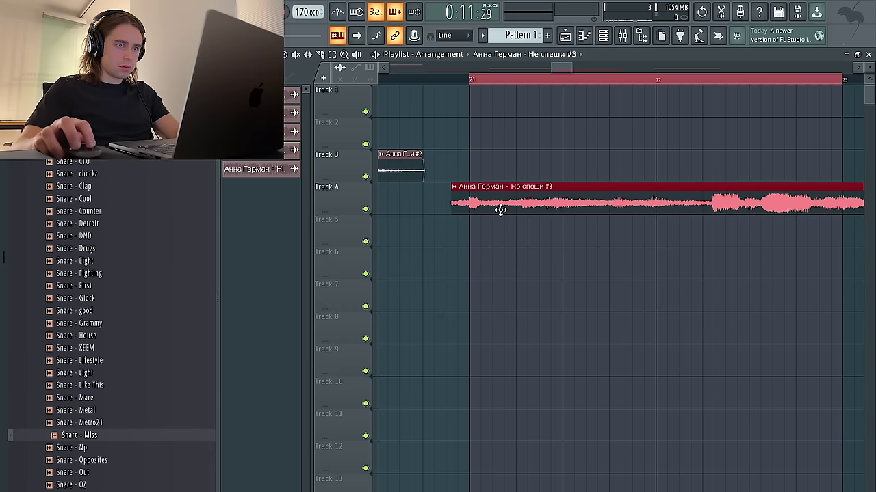
key("space")
left_click(320, 54)
left_click(473, 211)
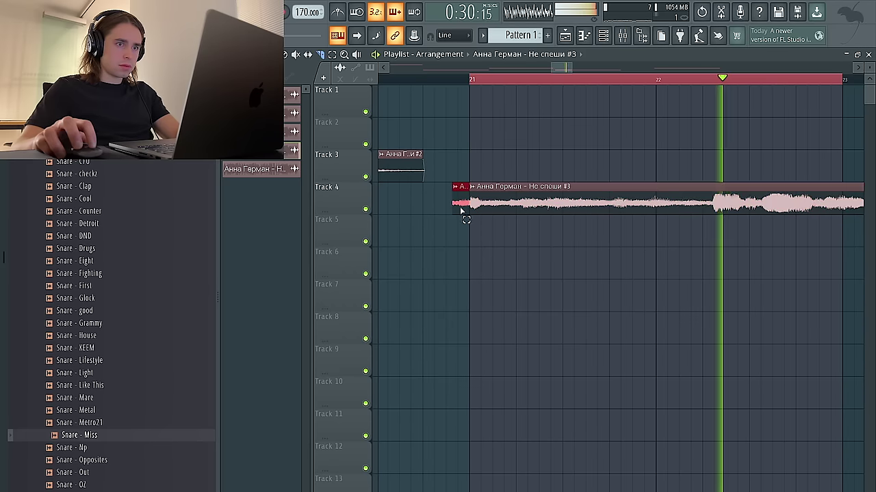
right_click(462, 208)
Play the trimmed Track 4 #3 clip and inspect its waveform around bar 23
scroll(478, 151, "down", 3)
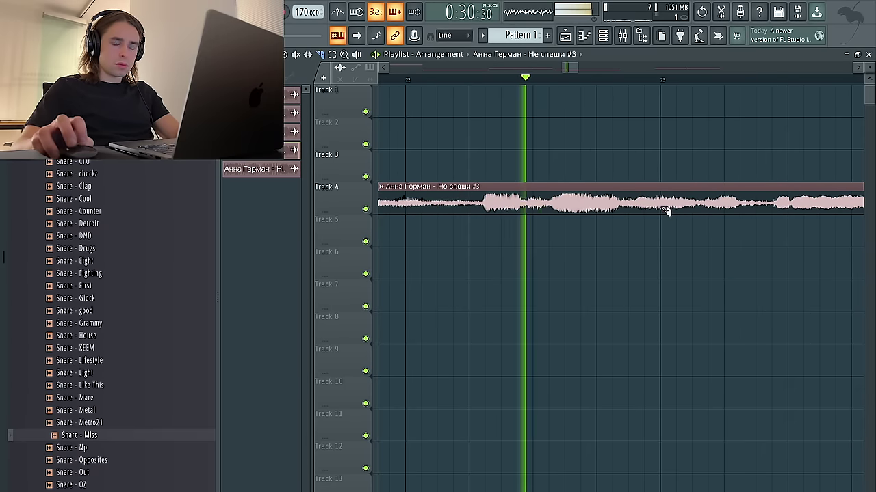
scroll(657, 216, "up", 2)
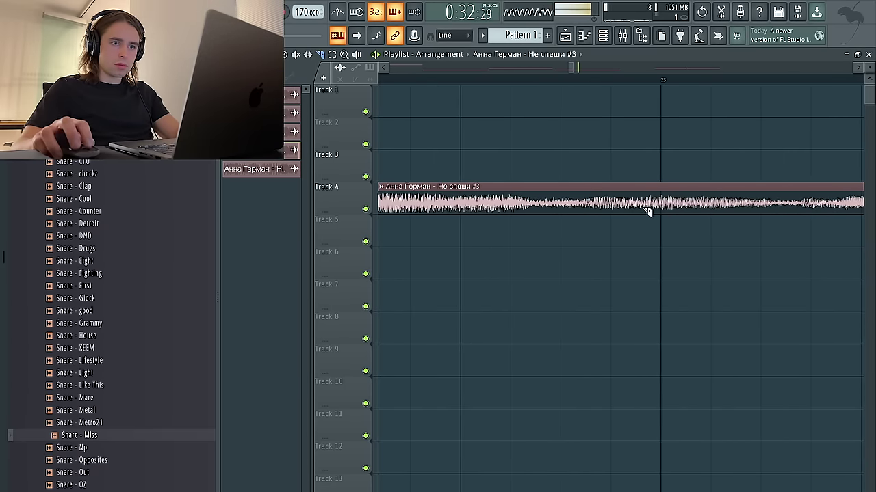
key("space")
key("space")
scroll(643, 206, "down", 3)
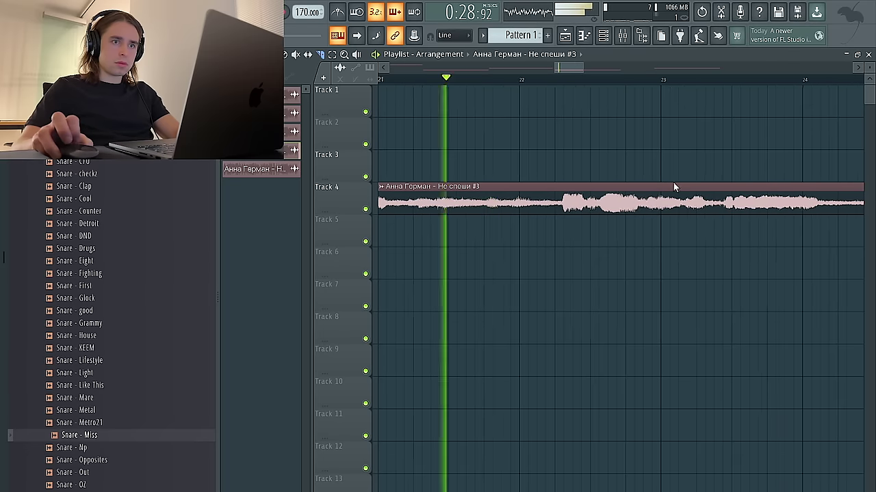
Loop bars 21 to 23 and make the Track 4 #3 clip unique
left_click_drag(662, 80, 387, 79)
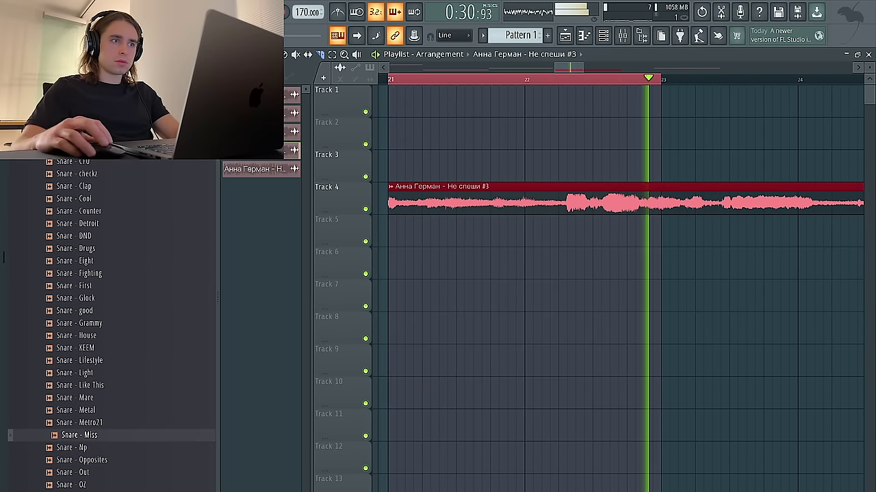
scroll(616, 178, "down", 4)
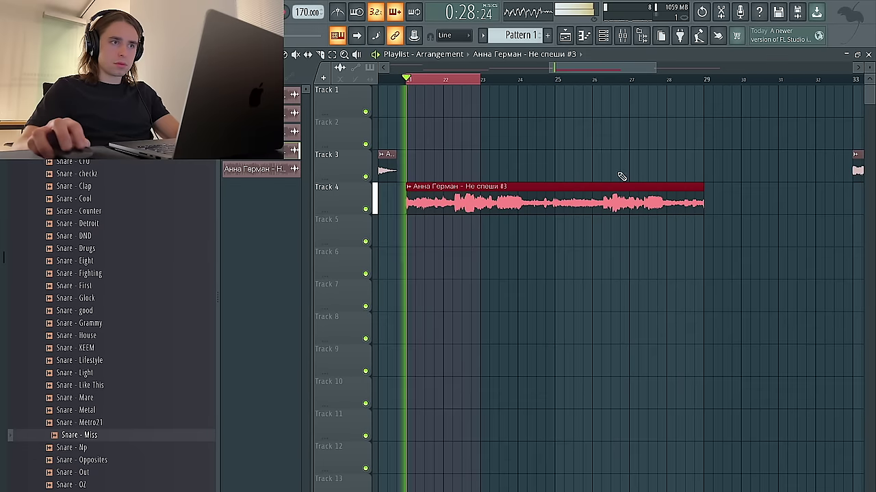
left_click(409, 186)
left_click(431, 297)
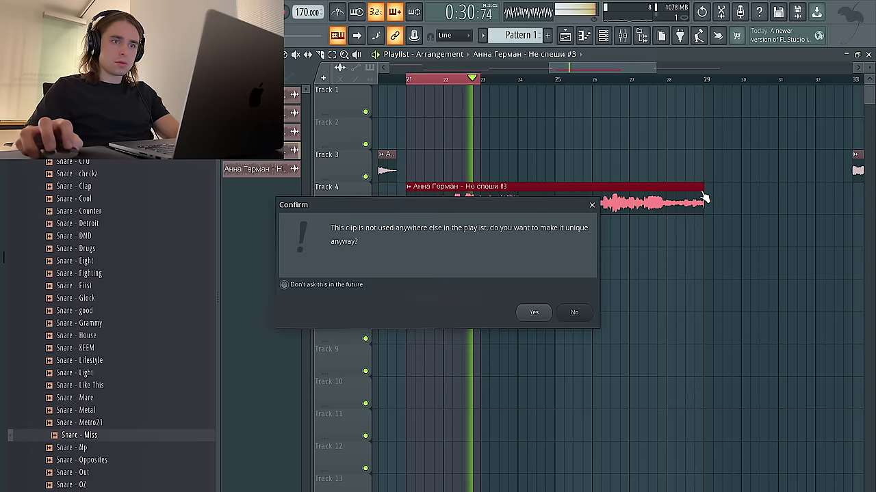
left_click(532, 313)
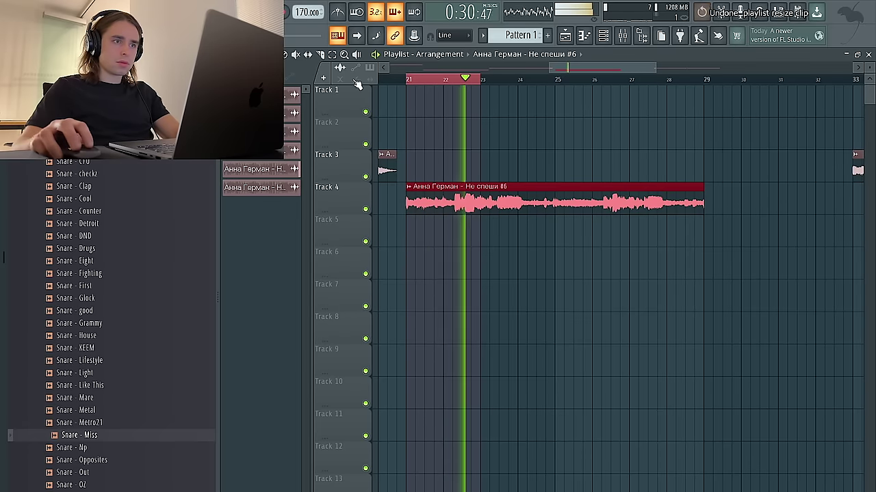
Stretch the unique Track 4 clip slightly past bar 29, slice it at bar 23, and play the result
left_click(707, 187)
right_click(708, 187)
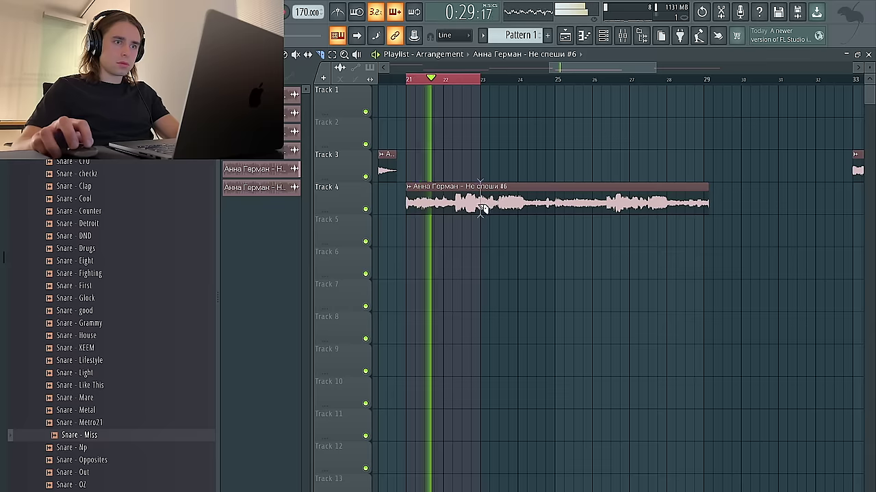
left_click_drag(523, 203, 441, 202)
key("space")
key("space")
Duplicate the two-bar slice at bar 23 and move the rest of the clip to start just after bar 27
key("ctrl+b")
double_click(438, 204)
left_click(355, 212)
left_click(355, 246)
left_click_drag(615, 204, 681, 203)
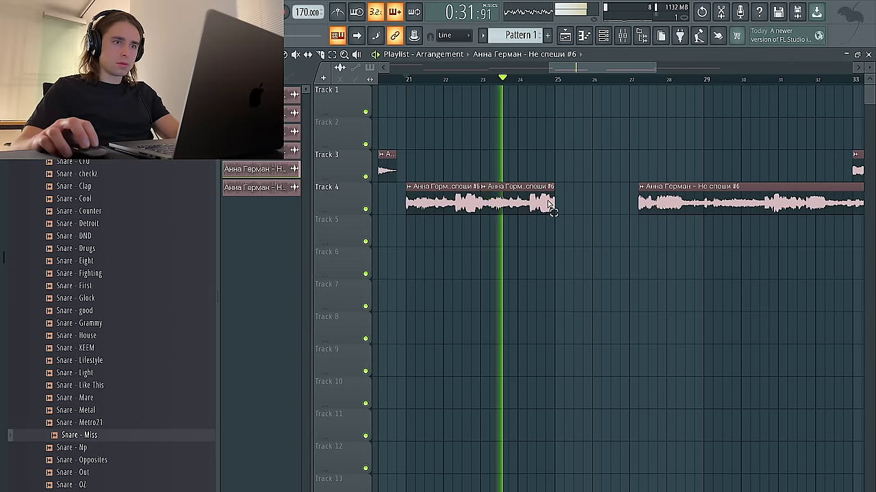
Duplicate the two-bar slice again at bar 25 and start the remaining Track 4 clip at bar 27
left_click(549, 204, "ctrl")
key("ctrl+b")
scroll(522, 198, "right", 3)
left_click_drag(540, 197, 530, 200)
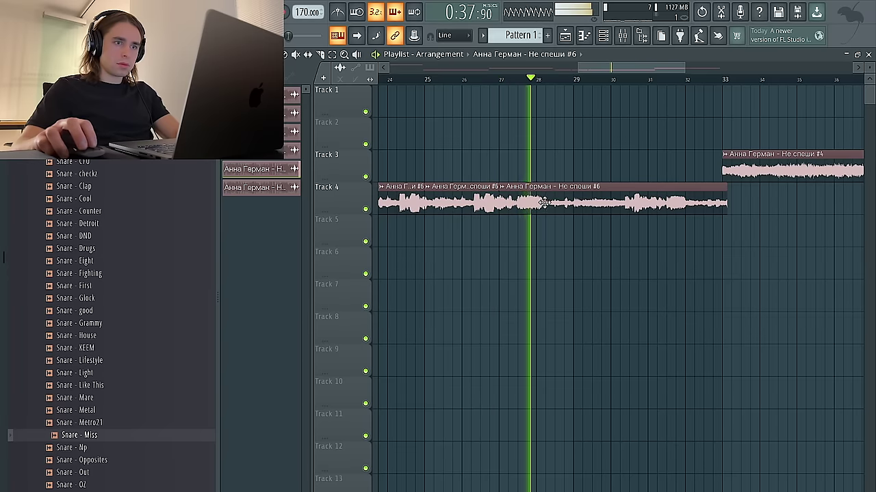
Move the remaining clip to Track 5 at bar 25 and trim its start to bar 27
key("space")
left_click_drag(537, 208, 501, 243)
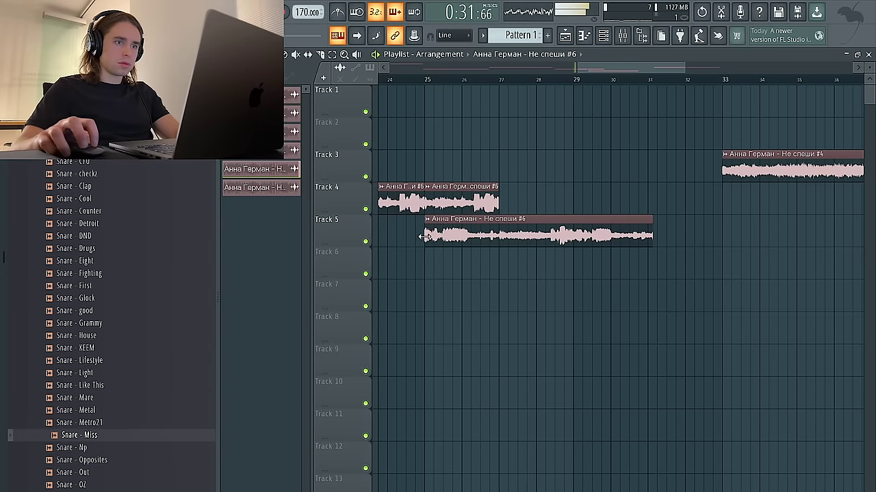
left_click_drag(479, 238, 498, 238)
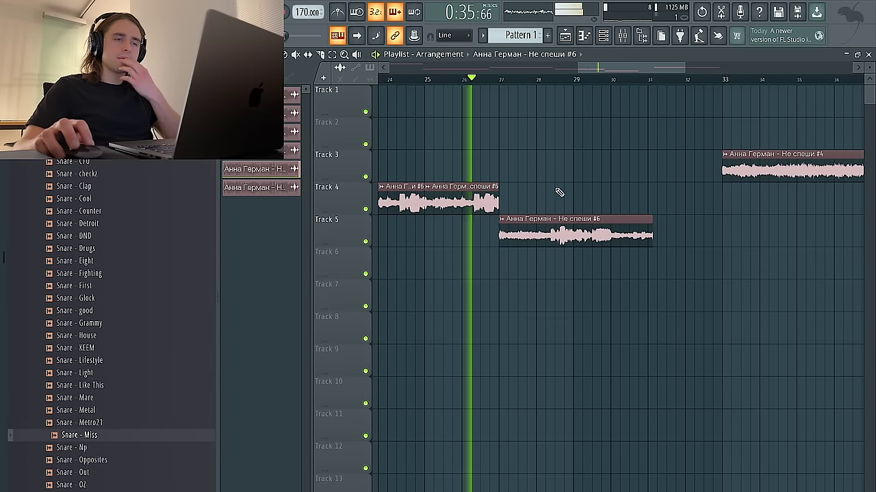
double_click(530, 236)
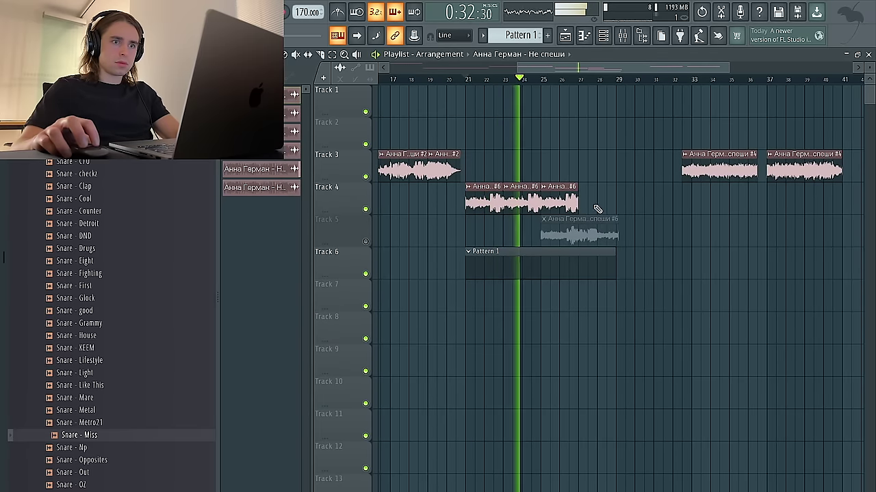
Check the clip ends near bar 29, delete the muted Track 5 clip, and loop bars 21 to 29
scroll(619, 189, "up", 4)
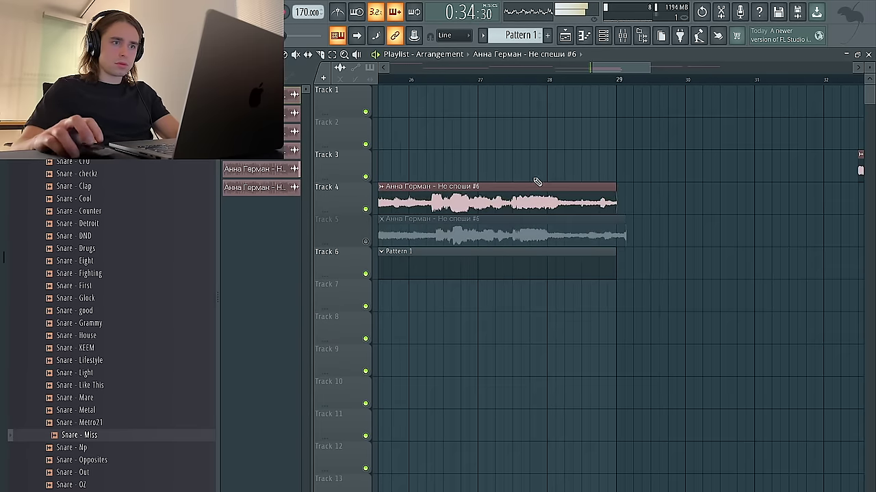
scroll(541, 179, "left", 1)
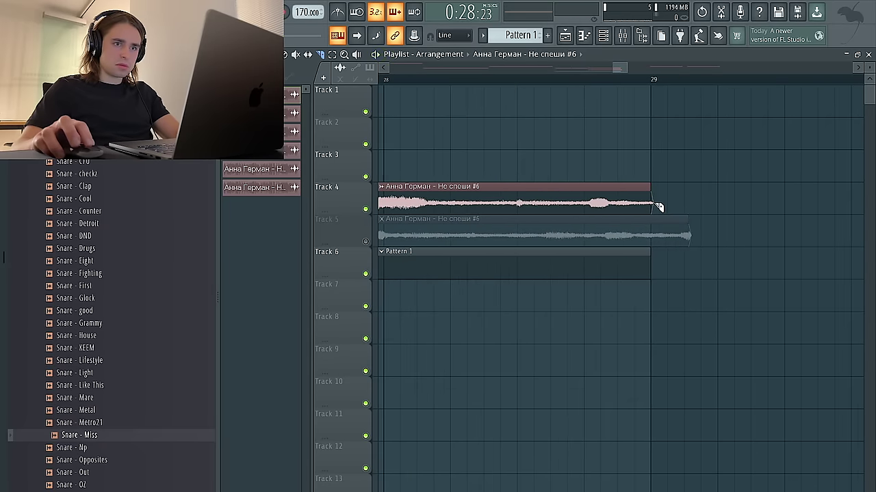
scroll(659, 206, "down", 2)
scroll(659, 206, "down", 1)
right_click(636, 231)
left_click_drag(652, 80, 420, 87)
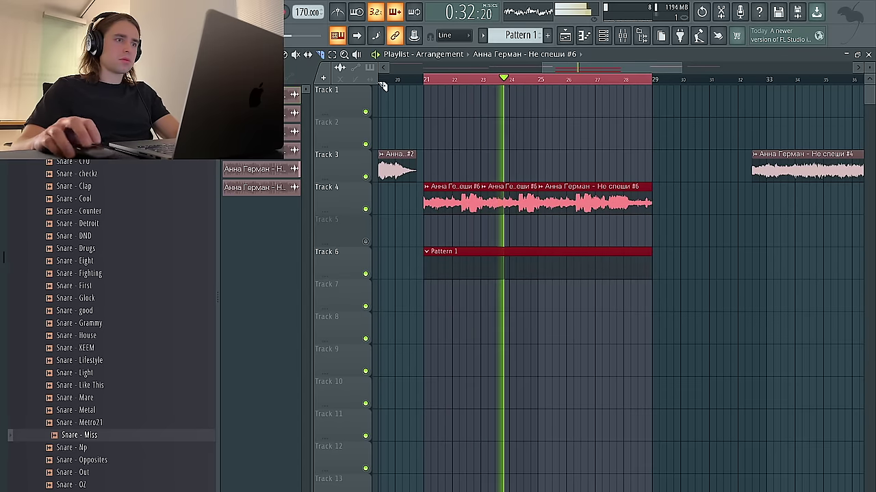
Load Fruity Parametric EQ 2 in slot 2 of the #6 clip's mixer track
double_click(533, 207)
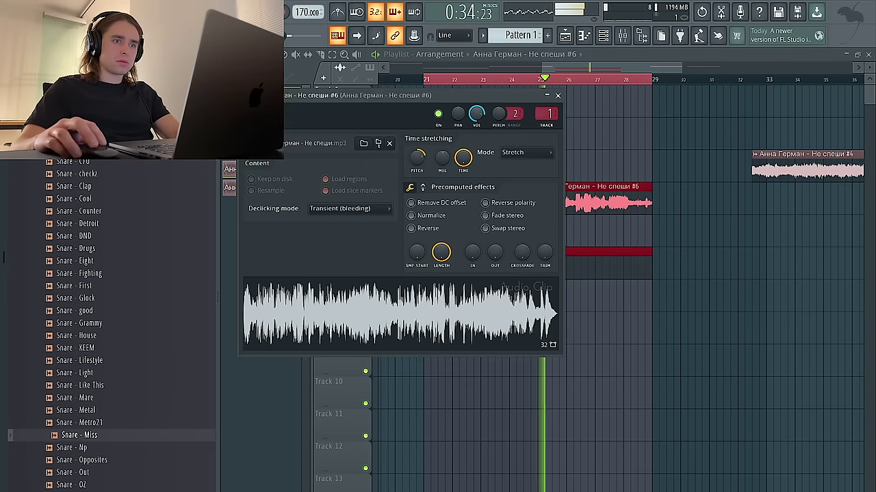
key("F9")
left_click(800, 233)
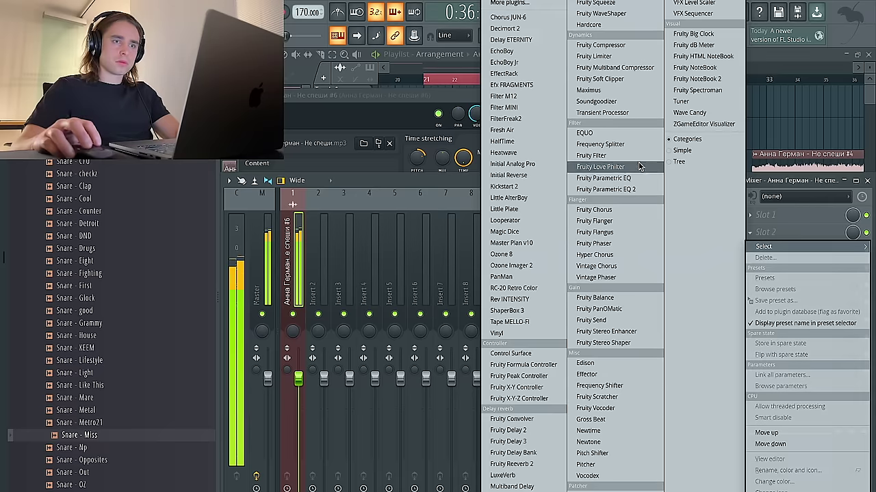
left_click(631, 190)
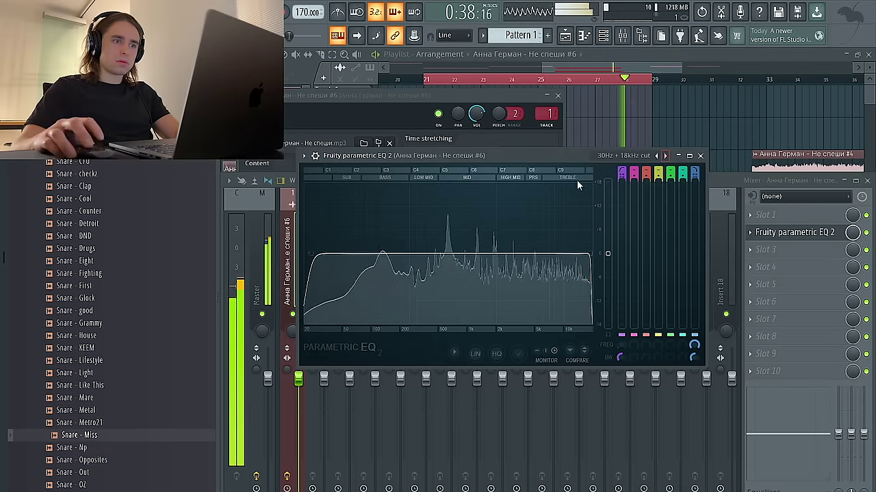
Set the EQ's low cut to about 200 Hz and high cut to about 10 kHz, and lower the clip's mixer level
left_click_drag(315, 259, 391, 255)
left_click_drag(586, 256, 577, 254)
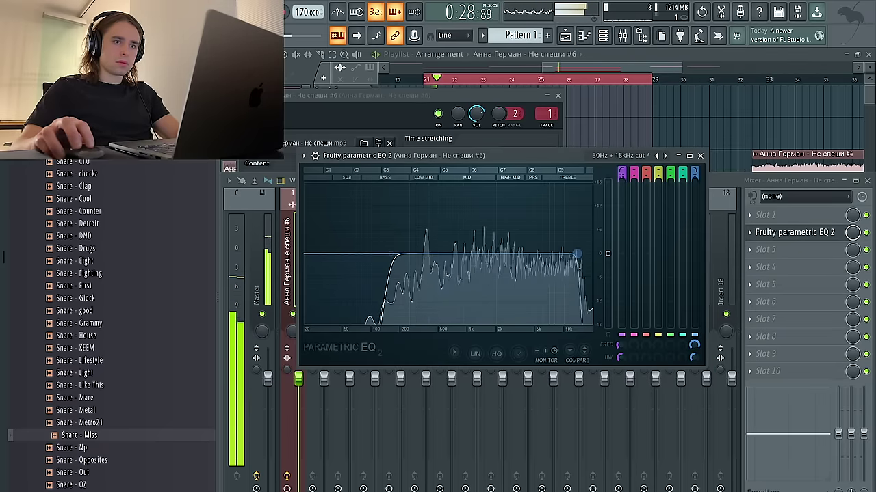
left_click_drag(392, 254, 405, 254)
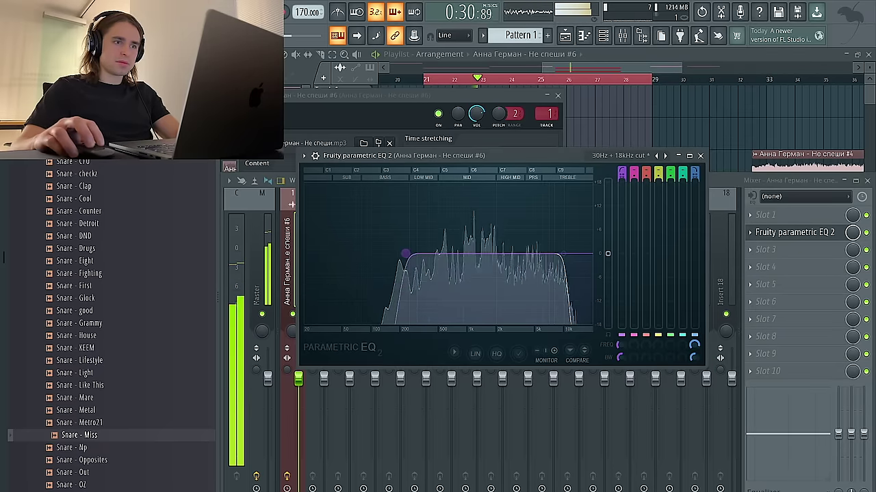
left_click_drag(295, 390, 295, 410)
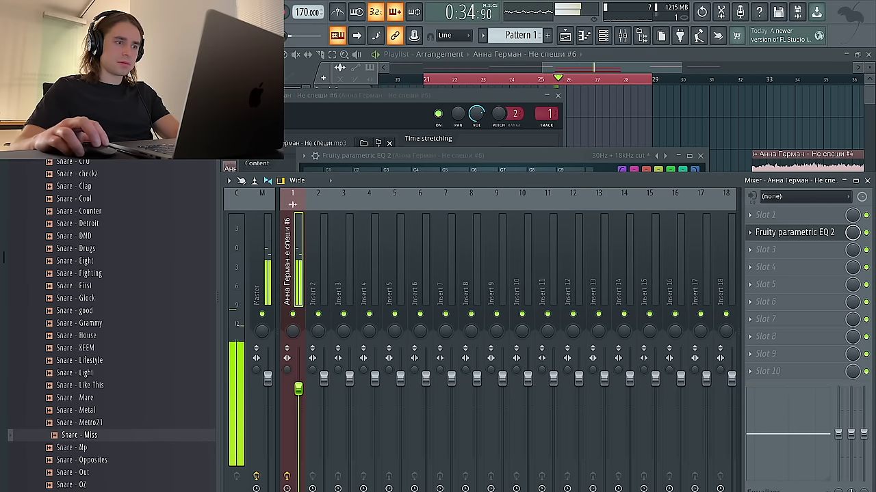
Close the mixer and plugin windows and show the unsorted channels in the channel rack
right_click(641, 133)
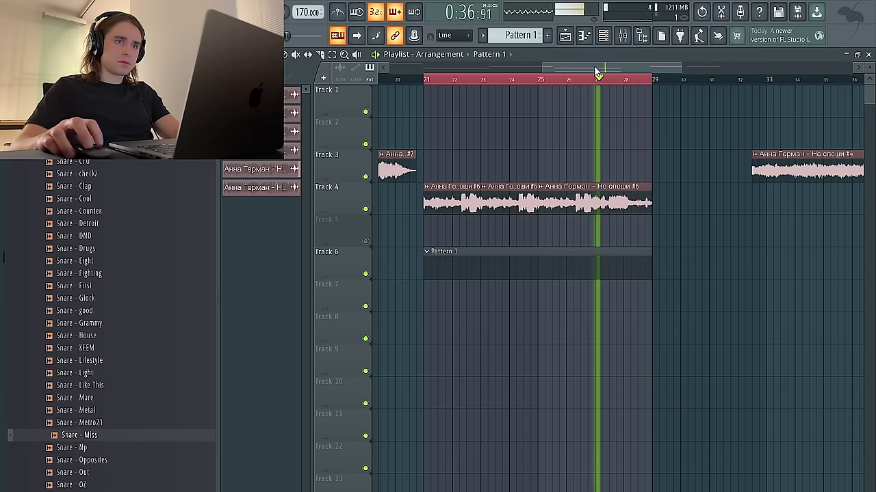
left_click(601, 38)
right_click(481, 238)
double_click(467, 201)
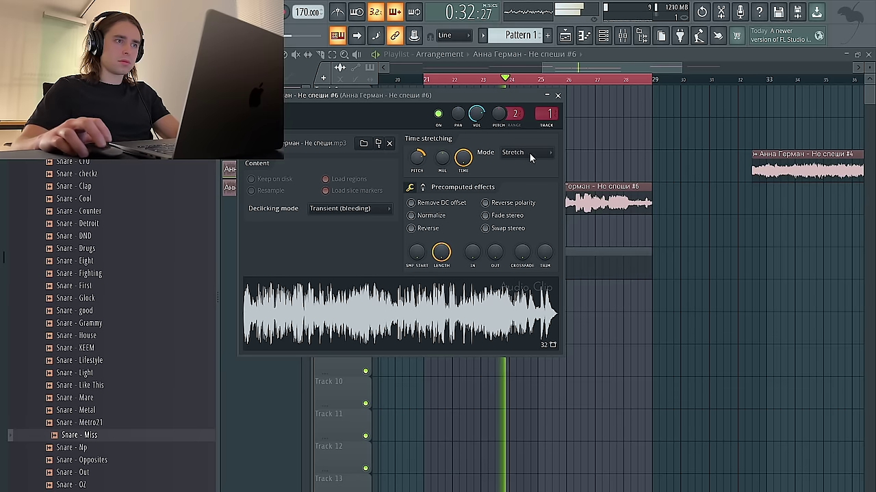
right_click(573, 110)
left_click(603, 37)
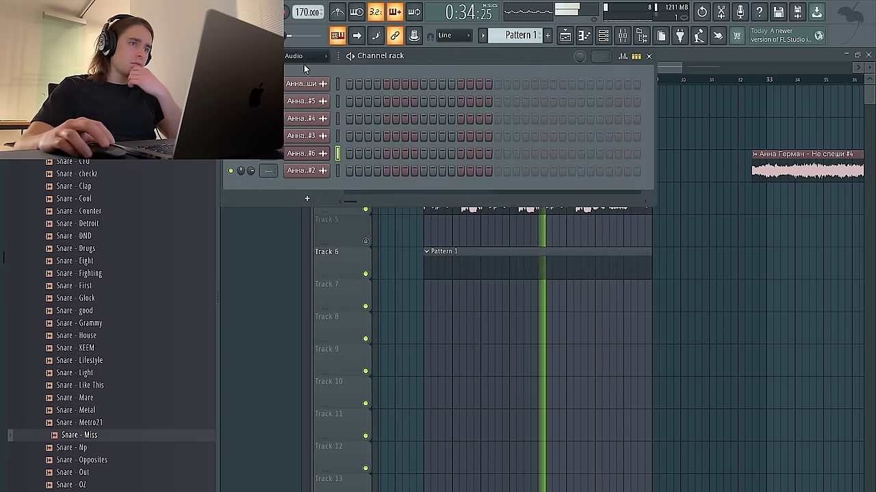
left_click(305, 57)
left_click(307, 97)
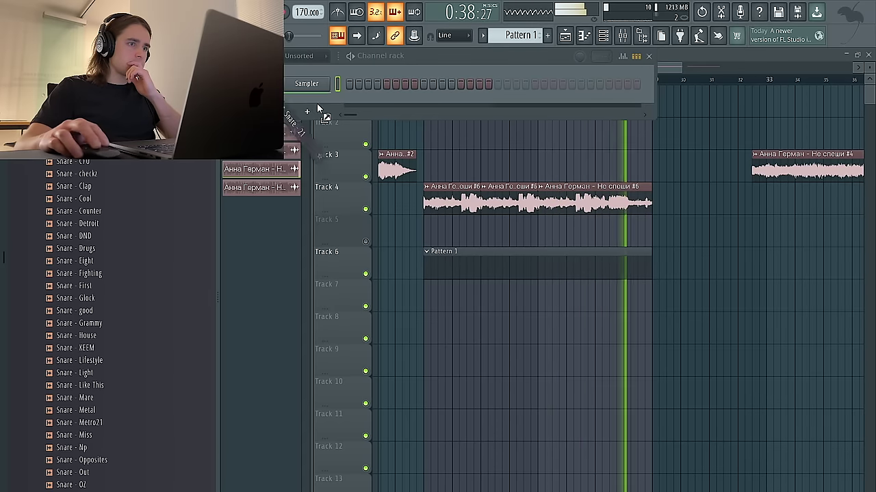
Add Snare - 21 to the channel rack with hits on steps 9 and 25, and open its piano roll
left_click_drag(317, 109, 316, 108)
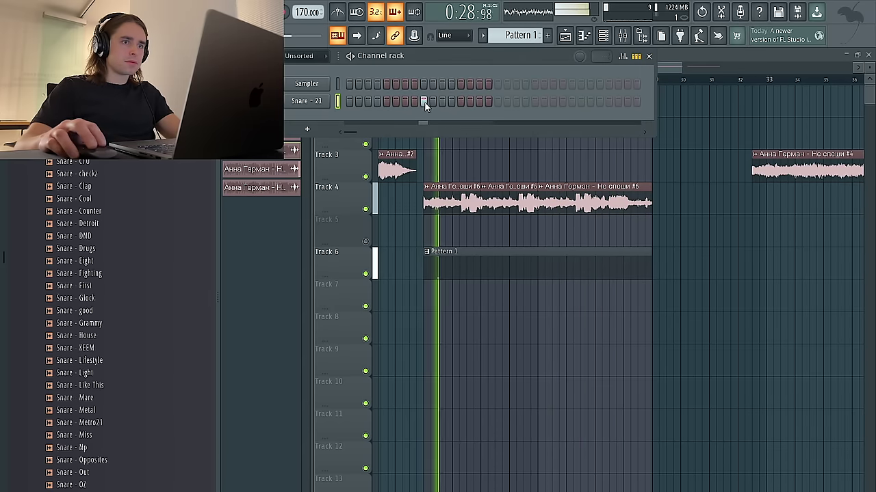
left_click(572, 101)
right_click(326, 99)
left_click(356, 102)
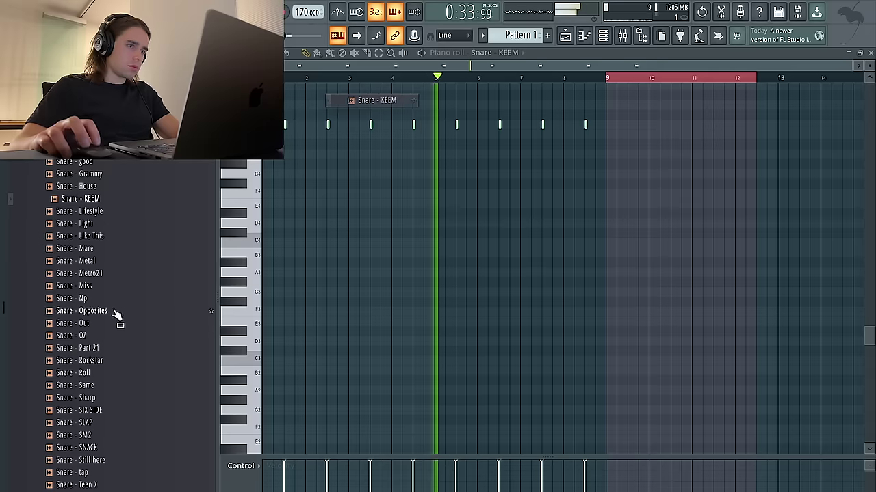
Try Snare - Part 21, OZ and Out on the snare channel and settle on Snare - Opposites
left_click(115, 336)
left_click(115, 351)
middle_click(115, 350)
scroll(130, 315, "up", 5)
scroll(131, 318, "down", 6)
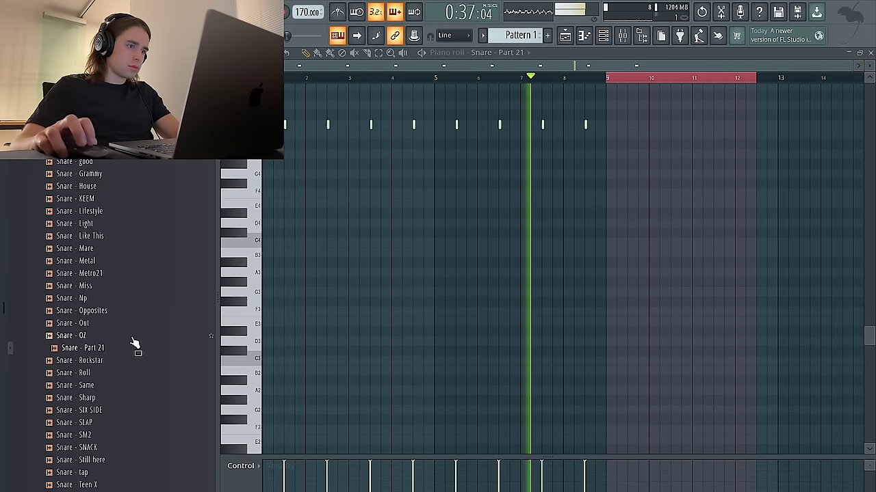
left_click(109, 261)
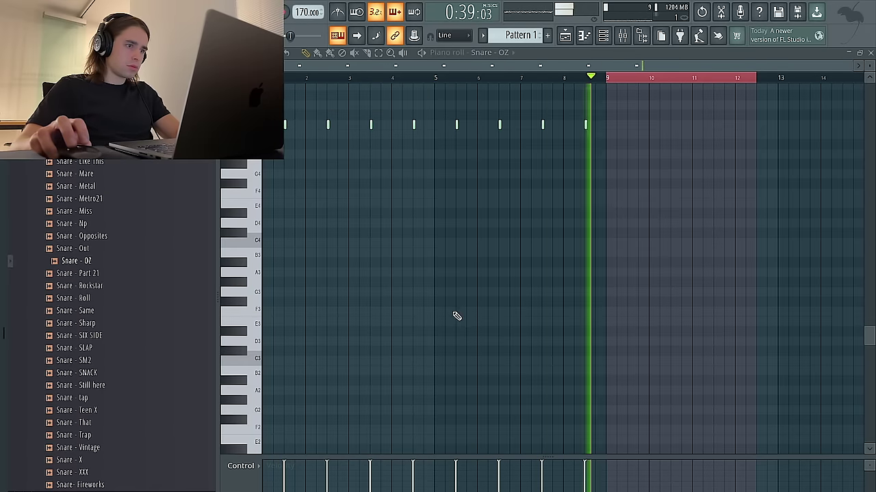
left_click(130, 237)
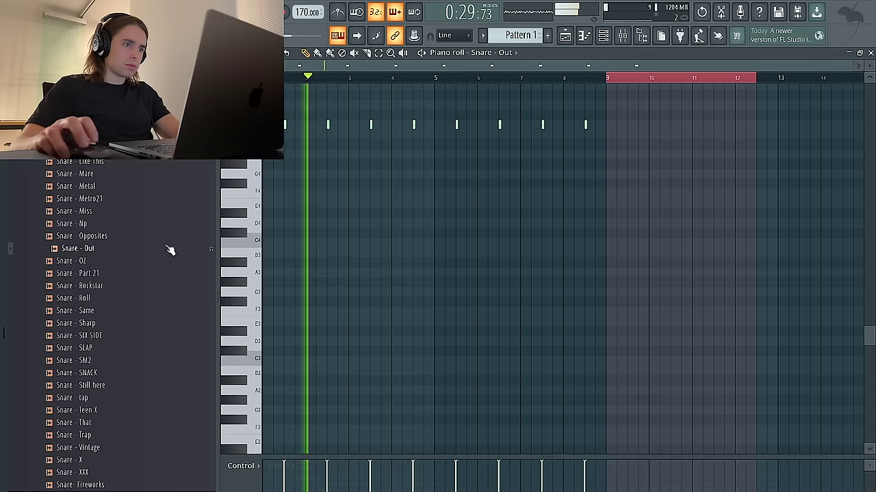
left_click(461, 264)
key("ctrl+z")
key("ctrl+z")
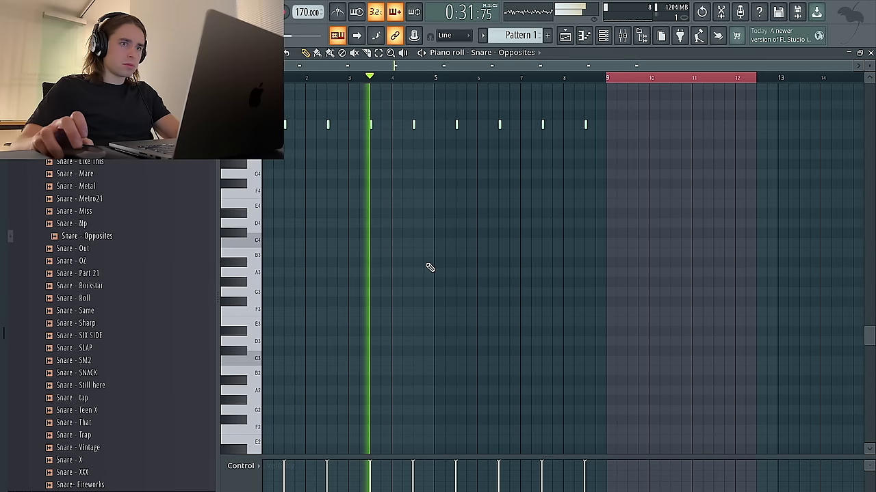
Audition the SNACK, First and Glock snares and add Snare - Glock as a new channel in the channel rack
left_click(103, 374)
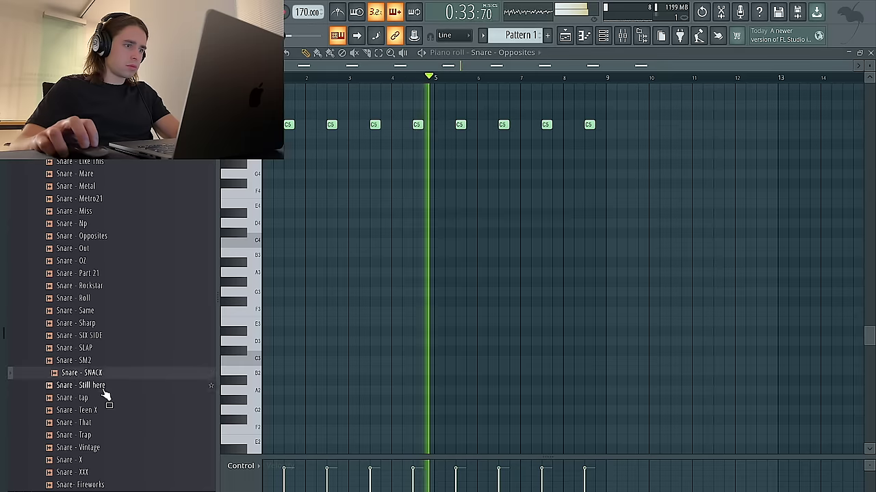
scroll(112, 353, "up", 5)
left_click(105, 263)
left_click(96, 237)
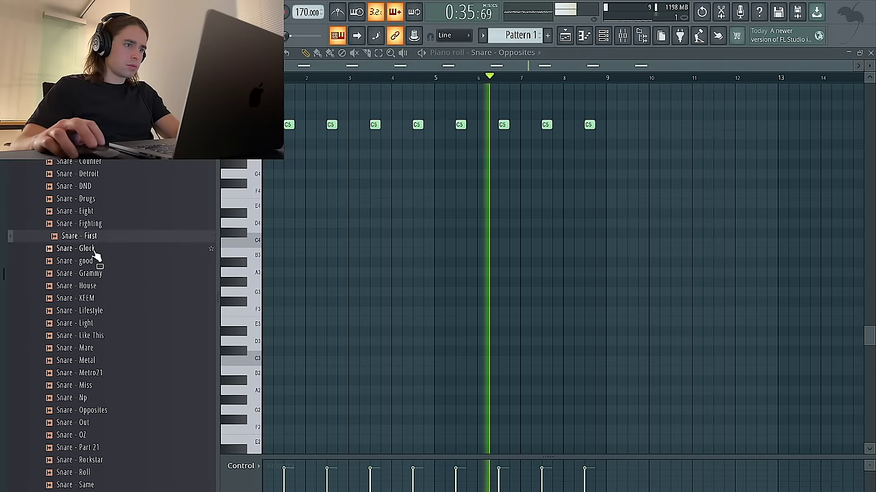
left_click(94, 251)
scroll(111, 226, "up", 2)
left_click(605, 39)
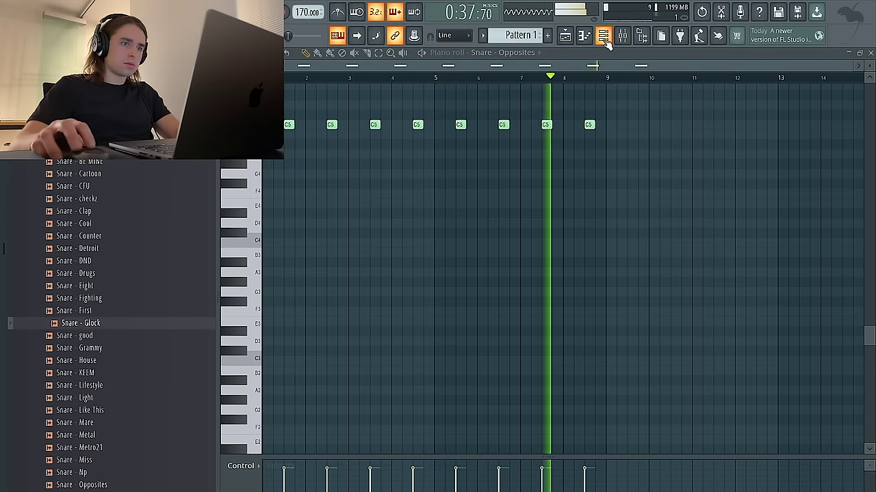
left_click_drag(111, 320, 301, 131)
Audition the Cartoon, CFU, checkz, Clap, Cool and Counter snares and browse on to the other drum kit folders
left_click(102, 198)
left_click(102, 174)
left_click(95, 188)
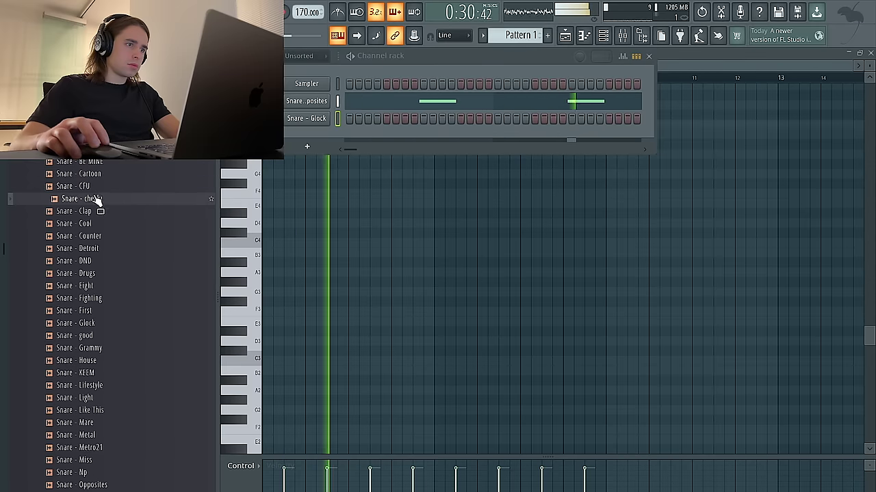
left_click(96, 199)
left_click(100, 212)
left_click(102, 223)
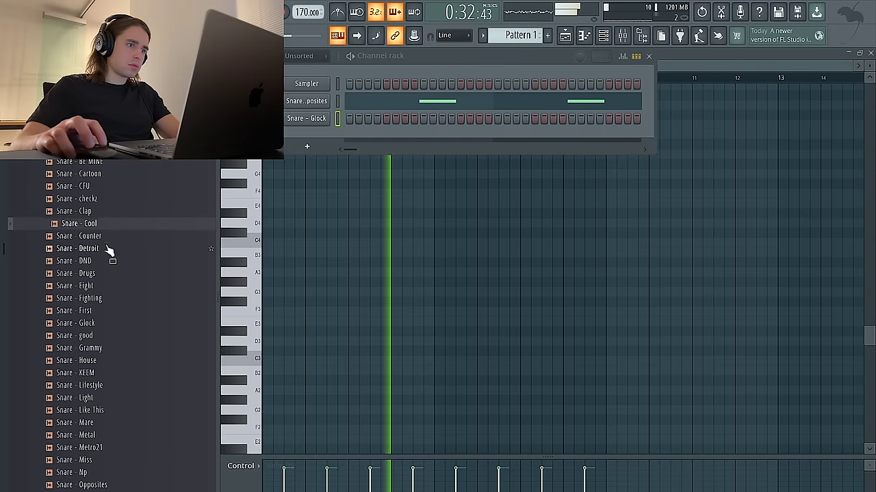
left_click(105, 236)
scroll(102, 205, "down", 10)
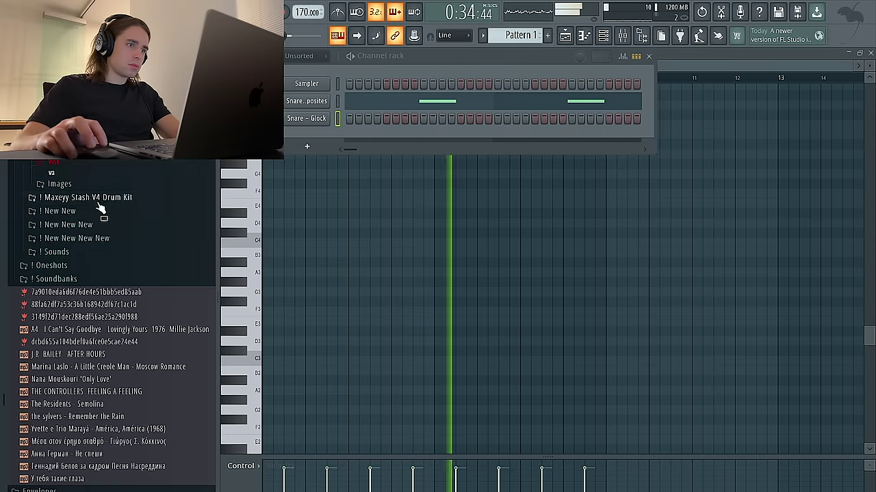
Audition snares from the Maxeyy Stash V4 Drum Kit and replace the Snare - Opposites sample with Snare - Gun Smoke
left_click(99, 200)
scroll(102, 247, "down", 6)
left_click(86, 181)
left_click(106, 281)
left_click(112, 320)
left_click(112, 332)
left_click(102, 319)
left_click_drag(101, 320, 307, 103)
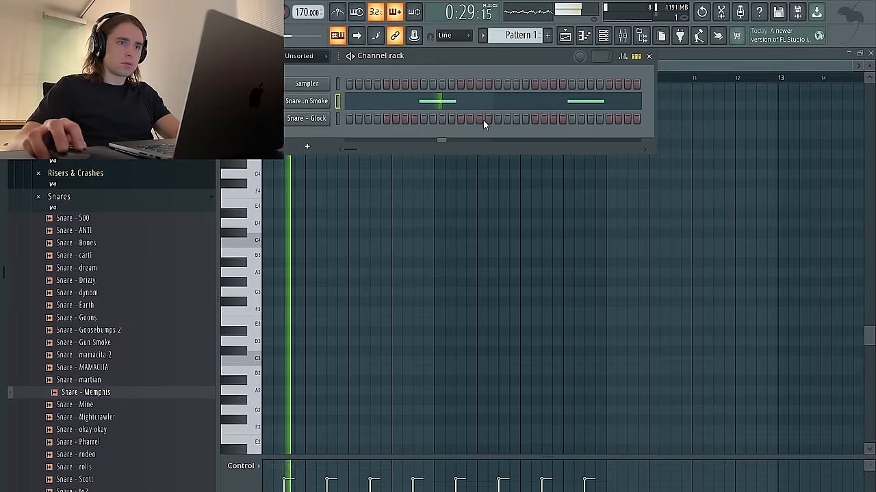
Add C5 hits in the Snare - Glock piano roll: a single one early in bar 2 and a pair around the start of bar 4
right_click(303, 121)
left_click(353, 128)
key("ctrl+a")
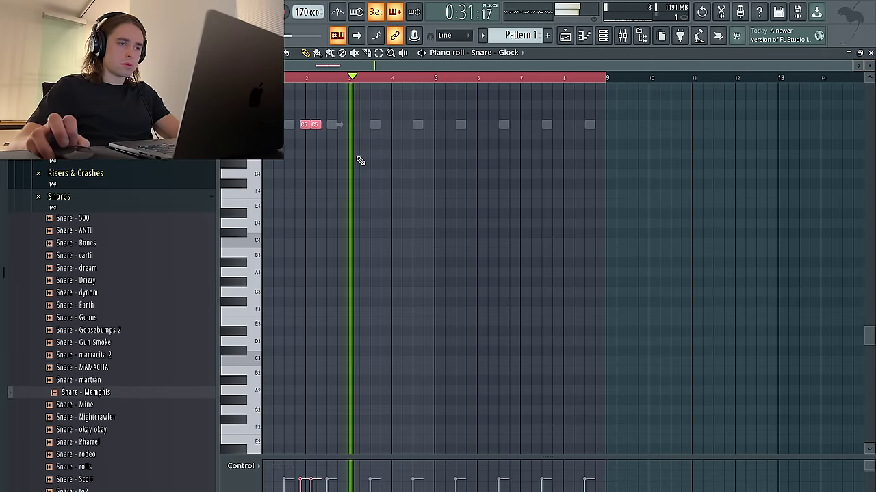
scroll(363, 157, "up", 5)
key("ctrl+d")
left_click(395, 125)
right_click(396, 125)
left_click_drag(350, 79, 271, 78)
key("ctrl+b")
key("ctrl+d")
right_click(307, 126)
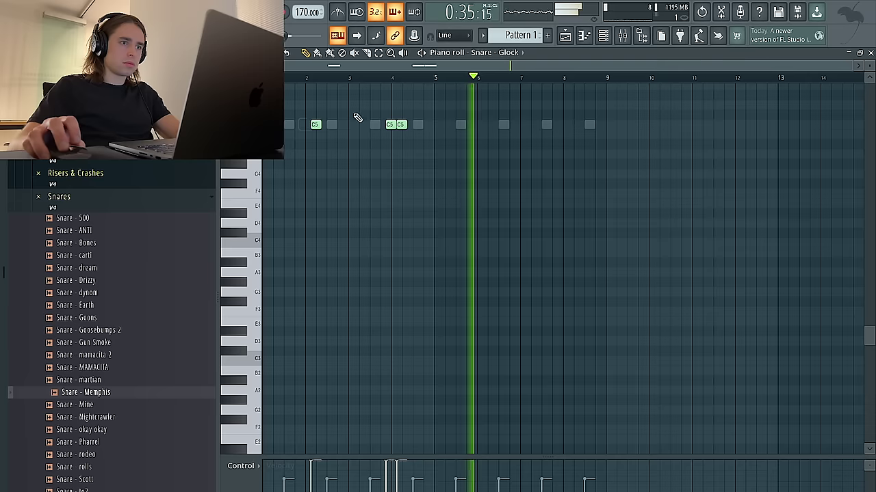
Duplicate the four-bar Snare - Glock pattern into bars 5 to 8
left_click_drag(438, 79, 270, 78)
key("ctrl+b")
key("ctrl+a")
key("ctrl+d")
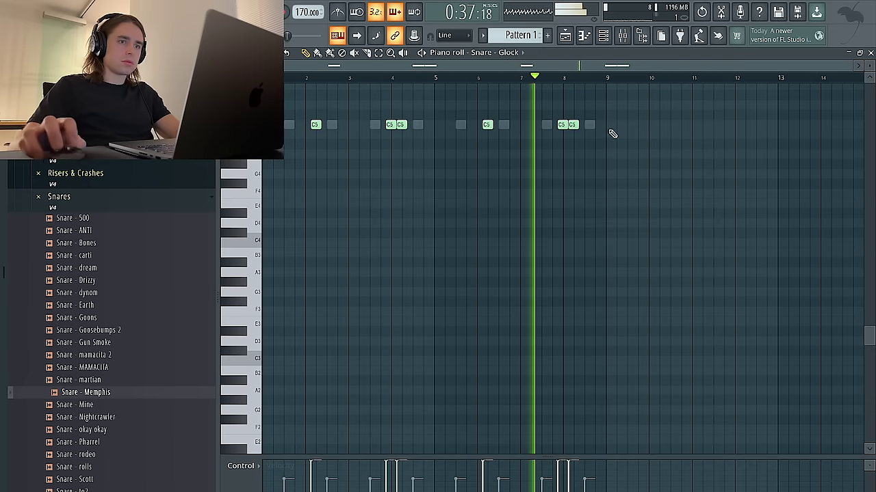
scroll(560, 149, "up", 3)
scroll(559, 148, "down", 3)
Audition Snare - Bones and the V3 hi-hats, add Hihat - Charlotte as a new channel and fill it on every 2 steps
left_click(603, 36)
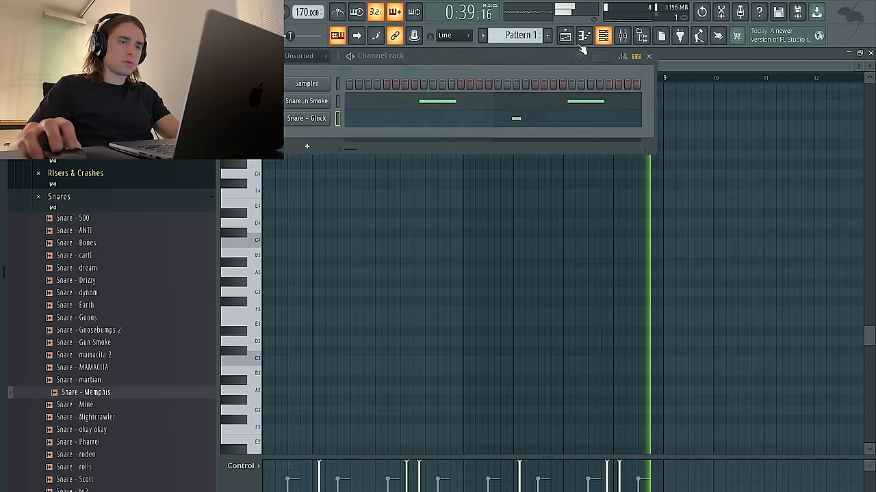
left_click(101, 245)
scroll(99, 177, "up", 10)
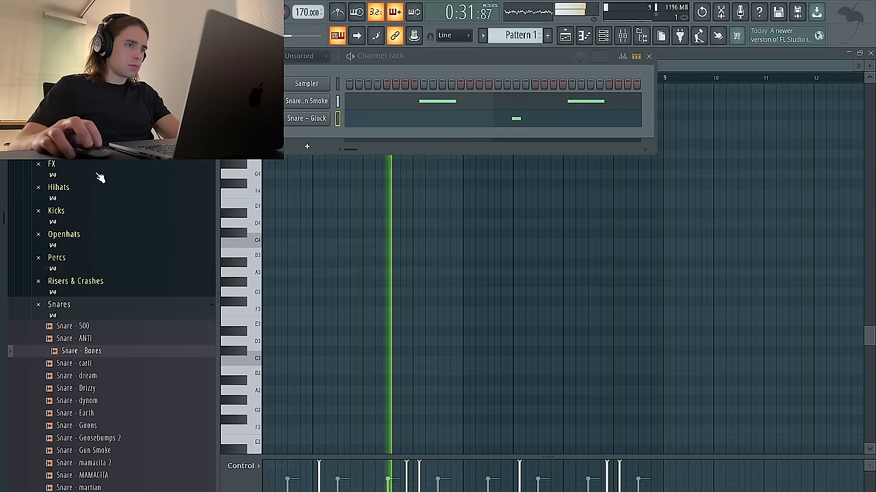
left_click(108, 186)
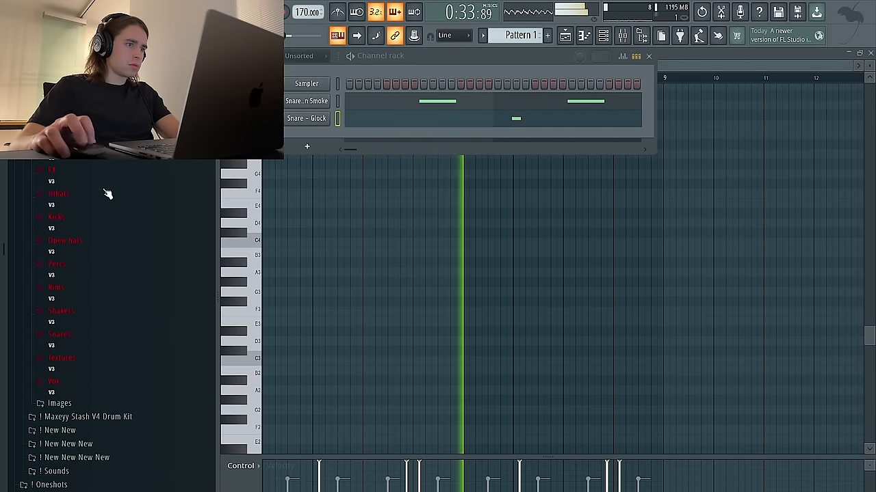
left_click(104, 229)
left_click(106, 229)
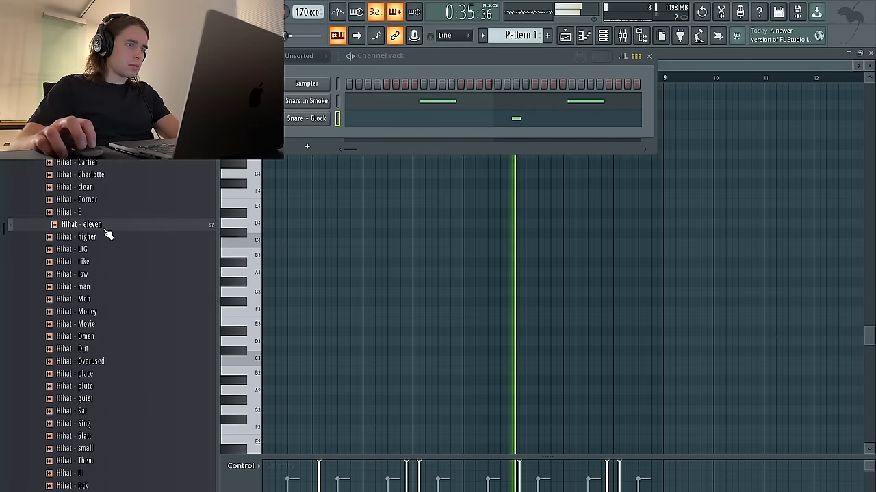
left_click(110, 175)
left_click_drag(111, 179, 321, 137)
right_click(327, 134)
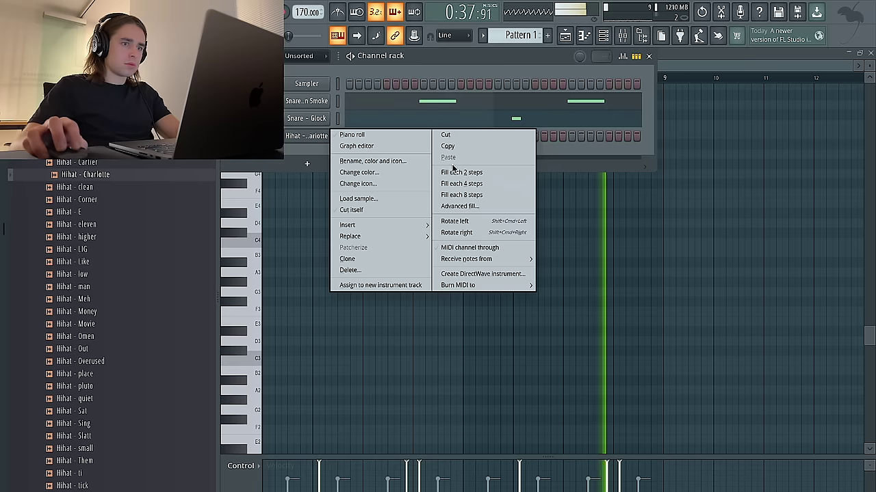
left_click(461, 174)
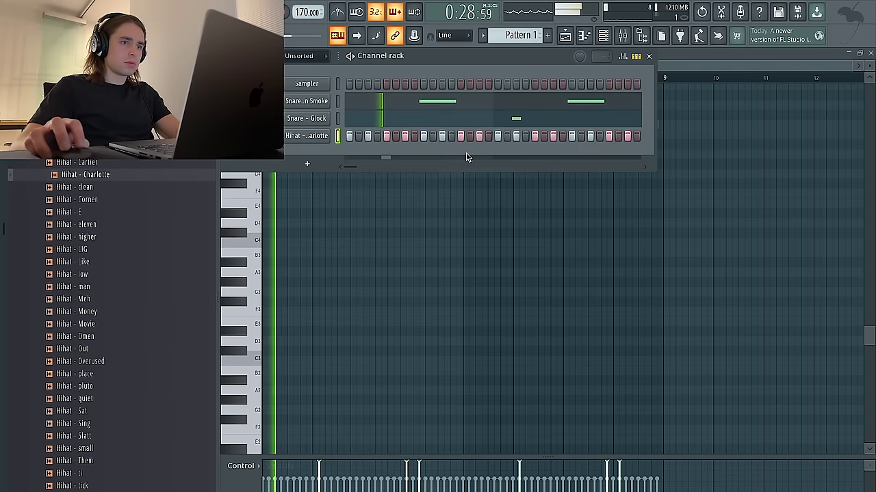
Chop one hi-hat note near the end of bar 4 and one near the end of bar 8 in the Hihat - Charlotte piano roll
right_click(322, 136)
left_click(350, 136)
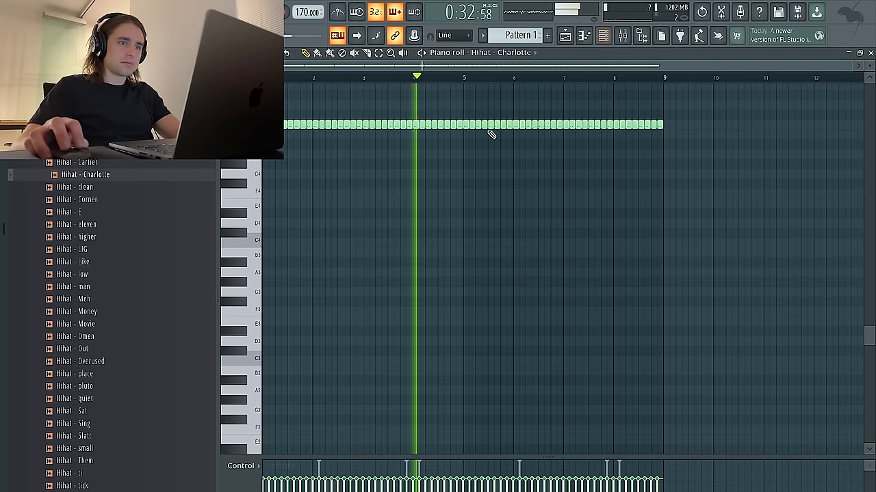
key("alt+u")
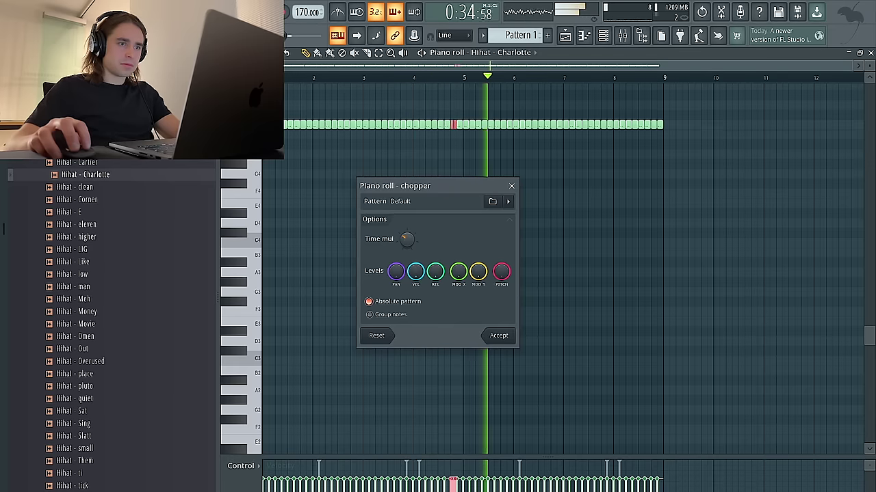
left_click(499, 335)
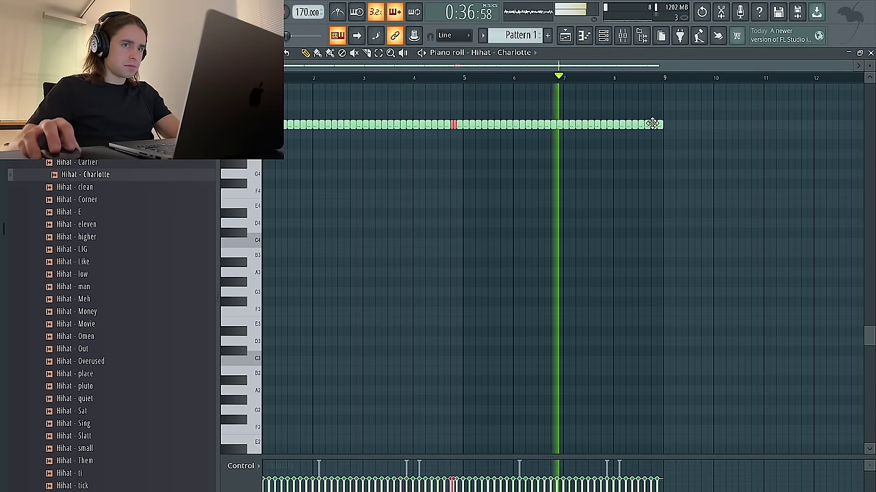
left_click(654, 125, "ctrl")
key("alt+u")
key("Return")
Bring up the mixer and channel rack, audition the V3 open hats and add Open hat - Normal as a new channel
left_click(622, 35)
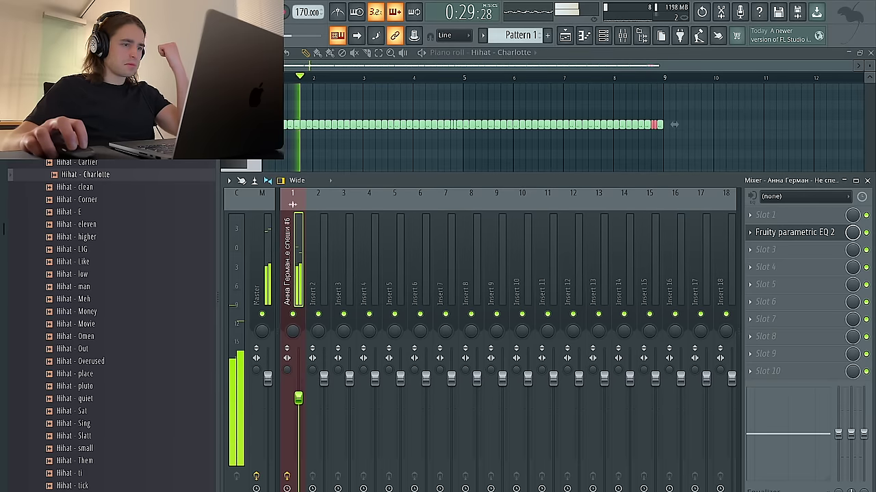
left_click(603, 36)
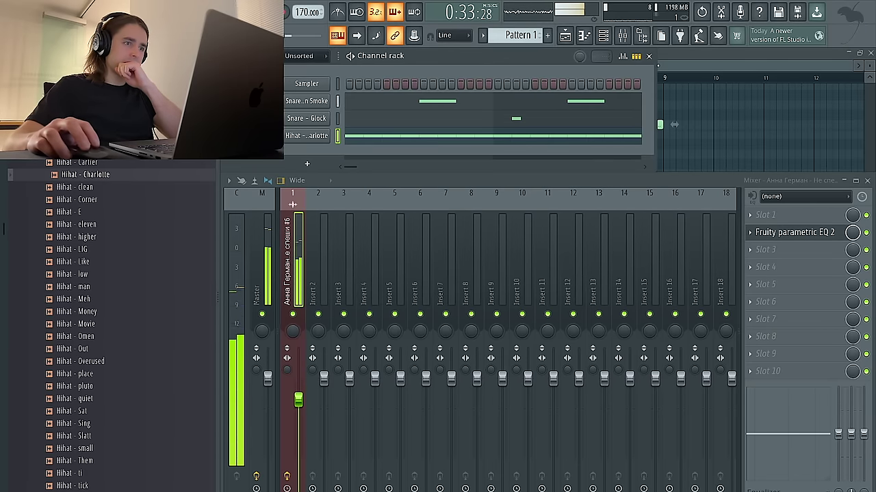
left_click(106, 200)
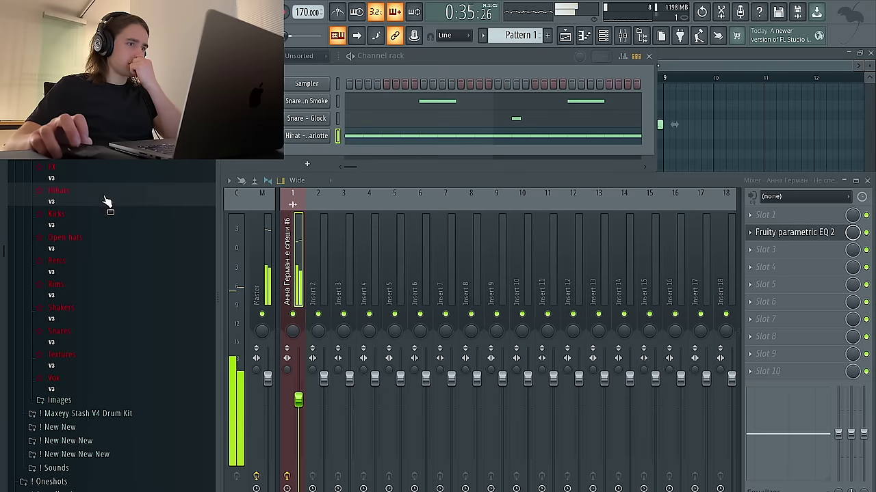
left_click(102, 249)
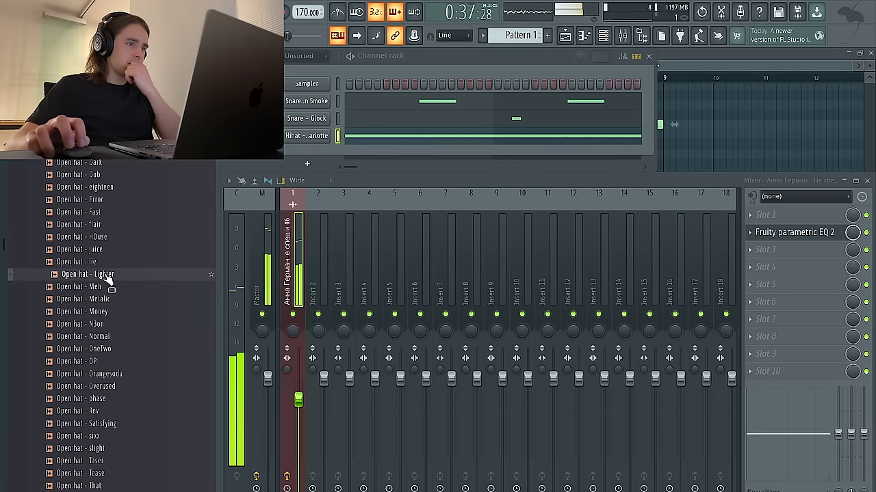
left_click_drag(269, 158, 274, 156)
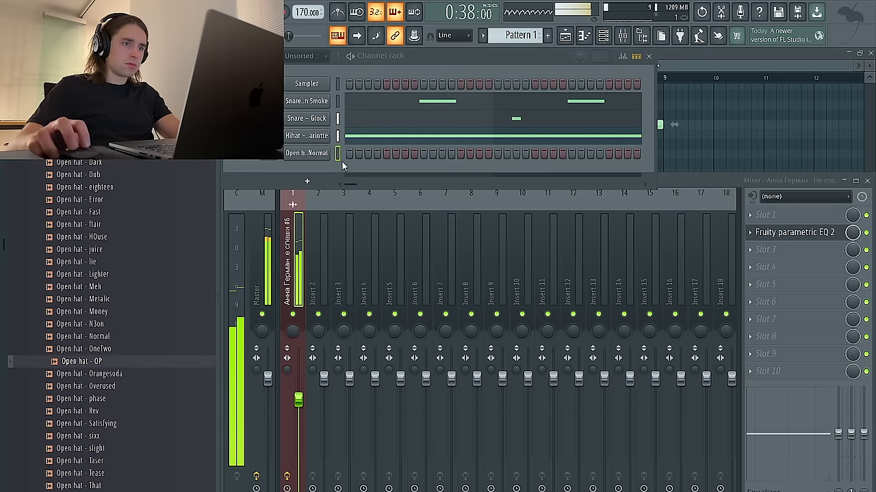
Place Open hat - Normal hits on steps 5, 13, 21 and 29 and repeat them through bar 8 in its piano roll
left_click(386, 153)
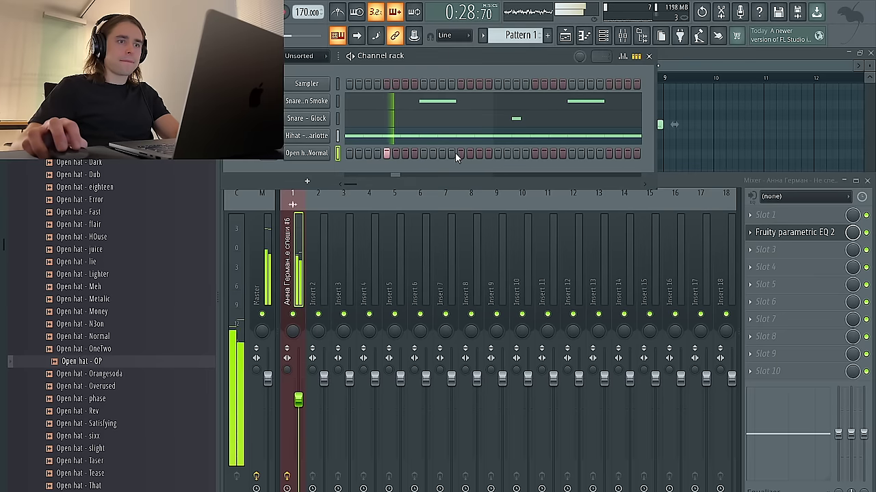
left_click(534, 154)
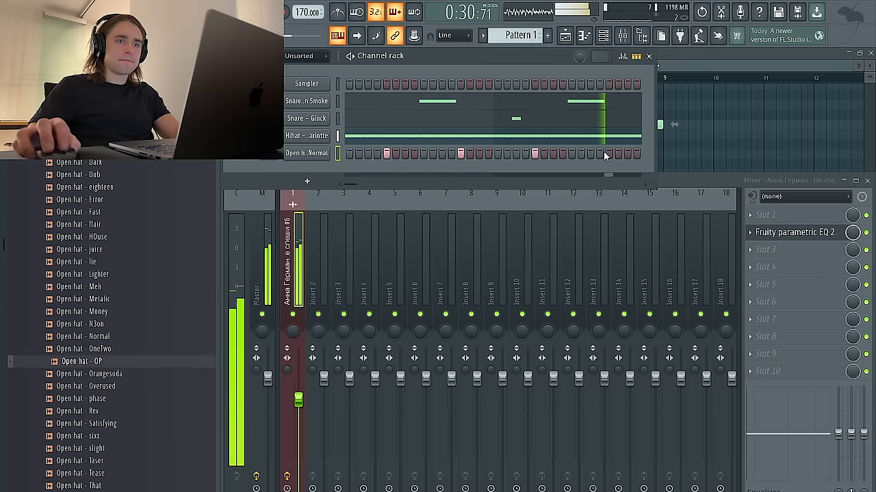
right_click(327, 152)
left_click(355, 155)
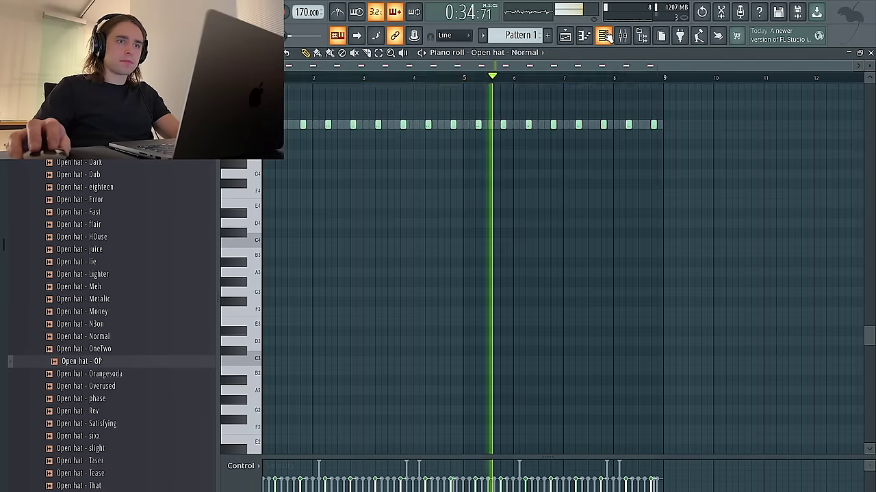
Apply the randomizer to the levels of the Hihat - Charlotte notes and check the note properties in the control lane
key("F6")
right_click(328, 135)
left_click(346, 137)
key("alt+r")
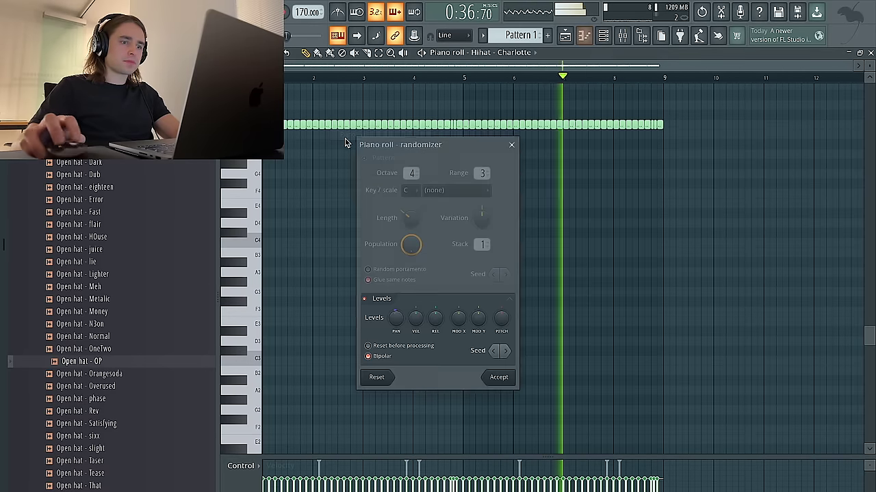
left_click(499, 377)
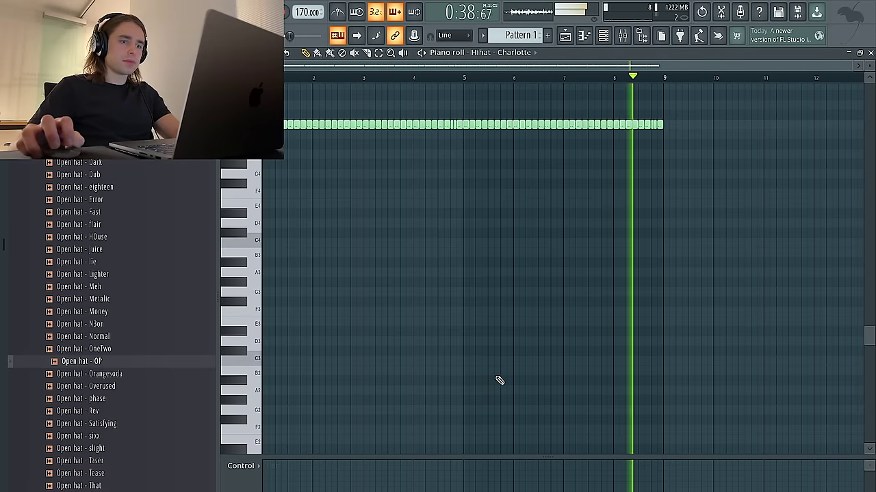
left_click(240, 466)
left_click(253, 489)
left_click(243, 467)
left_click(254, 489)
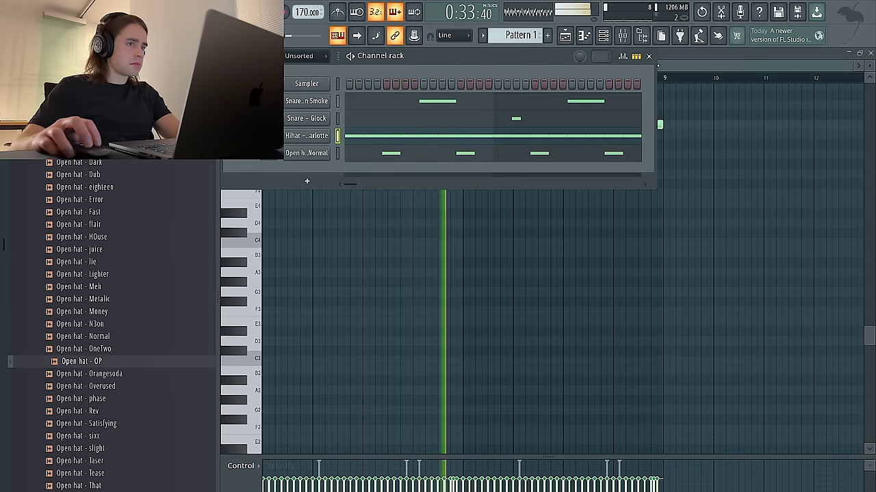
Try Snare - DND on the Snare - Glock channel and settle on Snare - 21 as its sample
left_click(63, 127)
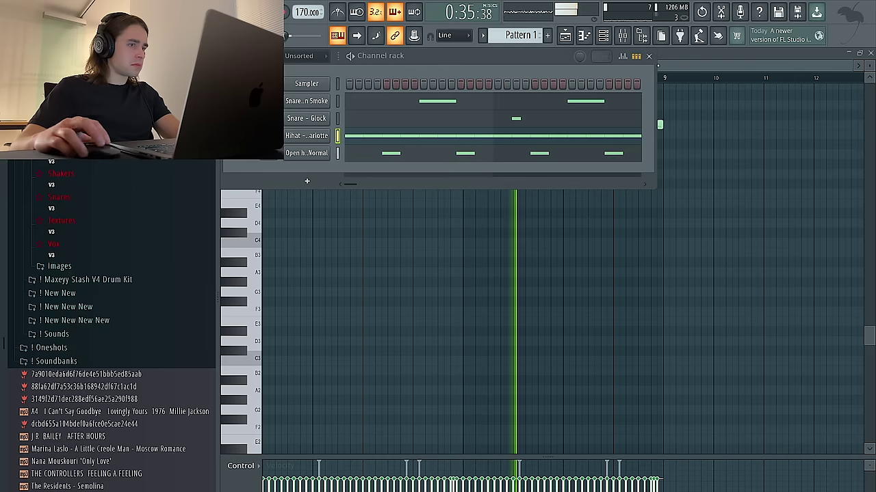
left_click(110, 200)
left_click_drag(292, 142, 307, 120)
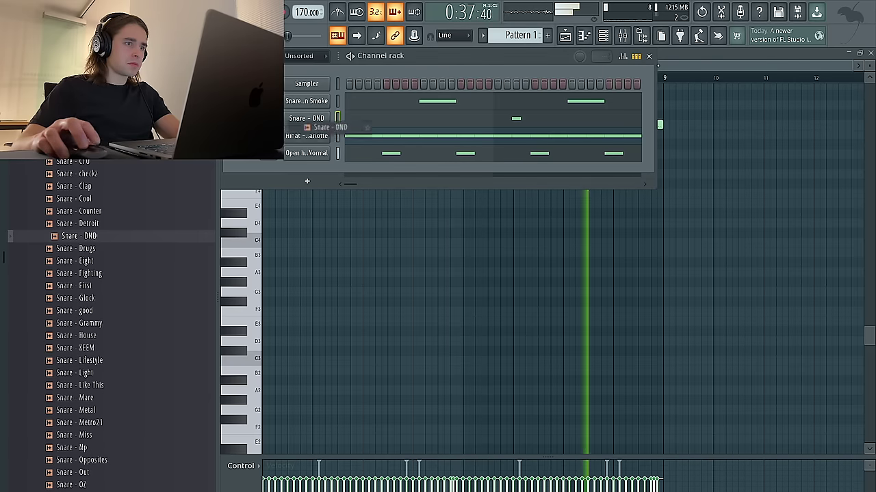
left_click_drag(76, 124, 306, 119)
Lower the velocities of all the Snare - 21 notes in its piano roll and return to the channel rack
right_click(321, 118)
left_click(363, 125)
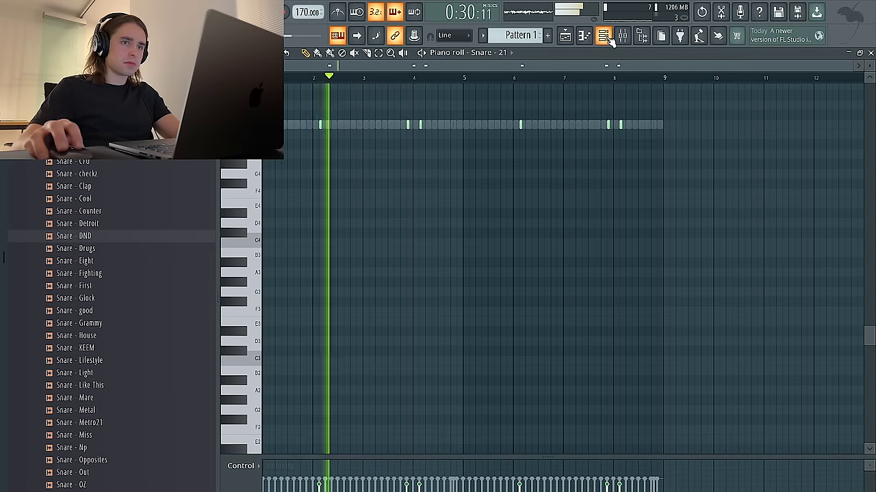
left_click(607, 36)
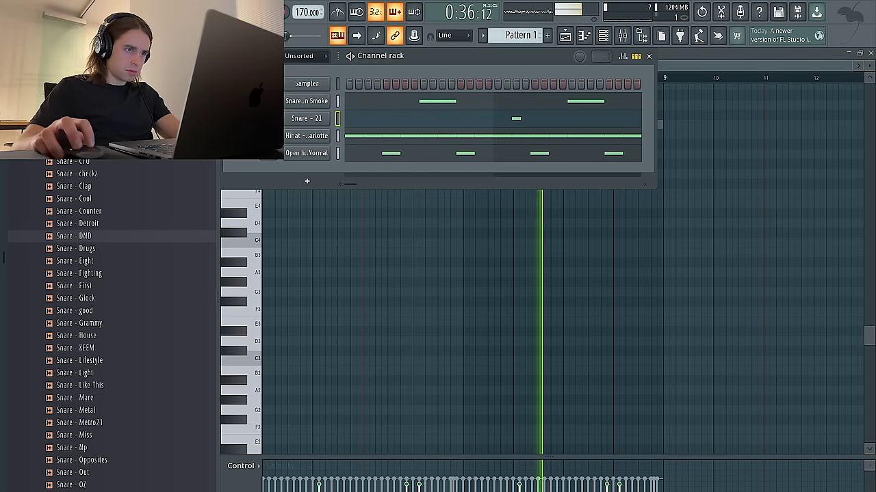
Browse back to the V3 open hats and add Open hat - HOuse as a new channel
left_click(111, 157)
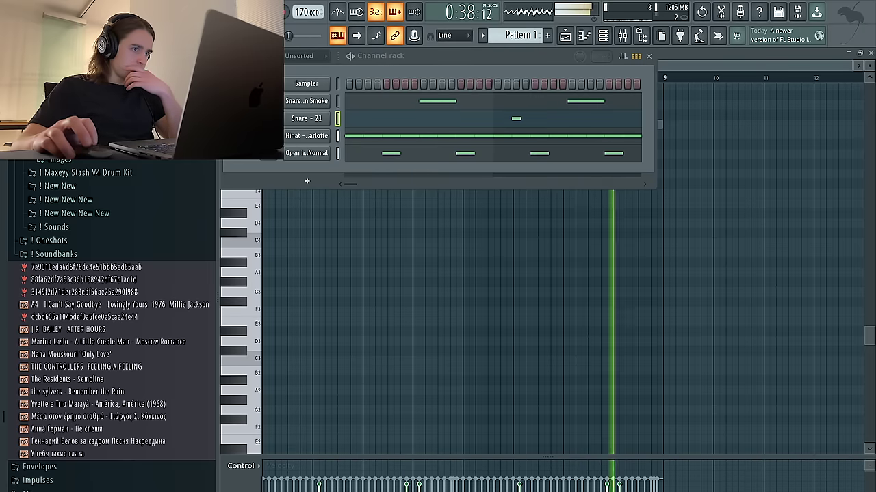
scroll(102, 186, "up", 4)
left_click(102, 188)
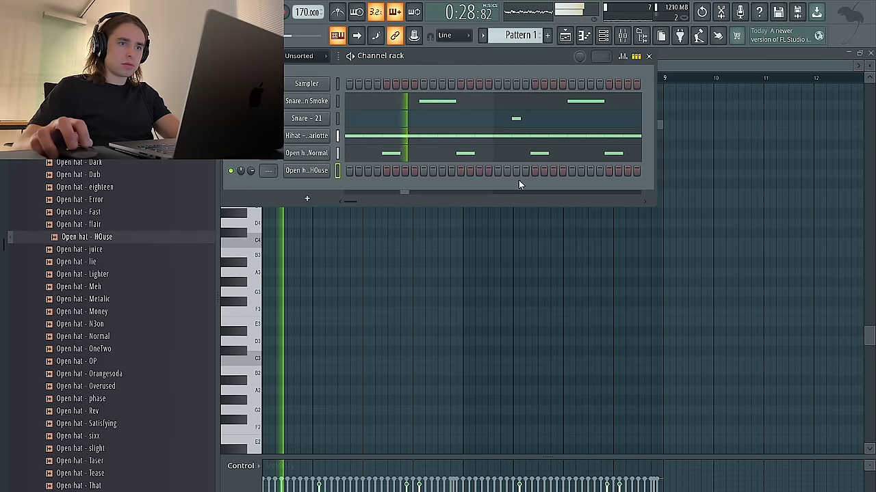
Place an Open hat - HOuse hit on step 25 and repeat it every two bars through bar 8 in its piano roll
right_click(327, 170)
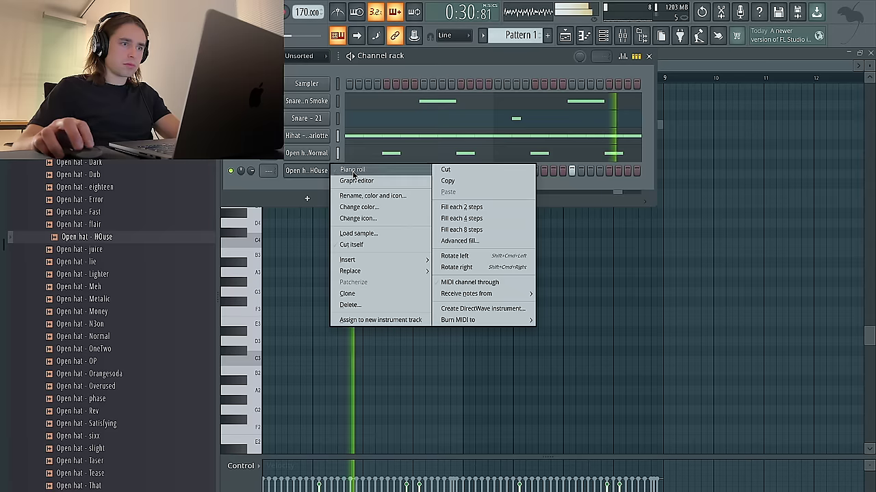
left_click(369, 174)
key("ctrl+b")
key("ctrl+b")
key("ctrl+b")
right_click(661, 78)
Reverse the Open hat - HOuse sample in its channel settings and adjust the sample's length
left_click(602, 37)
left_click(310, 171)
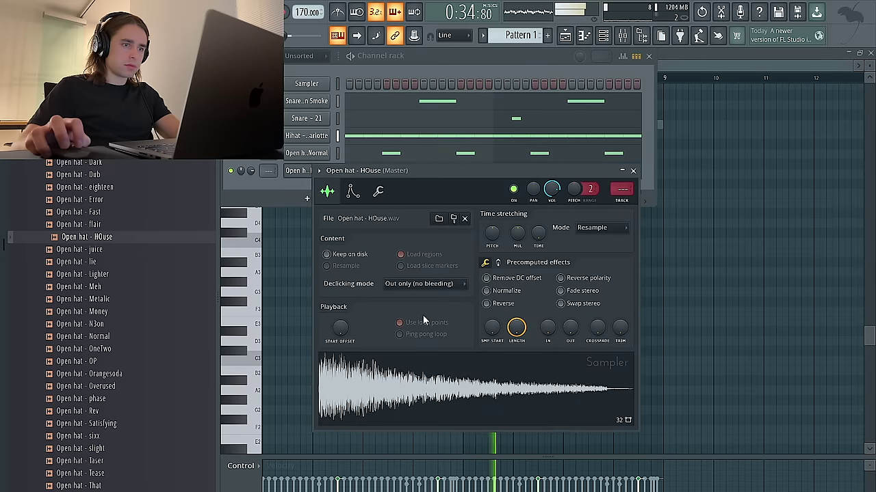
left_click(487, 304)
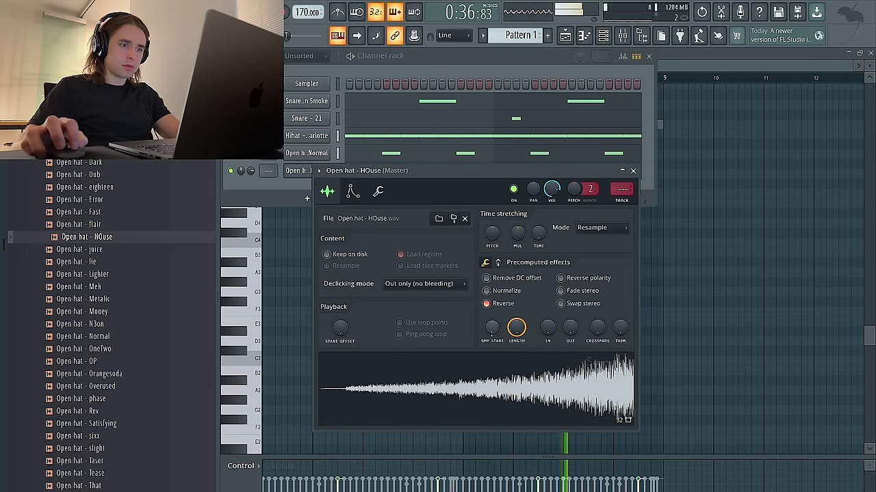
left_click_drag(517, 327, 526, 330)
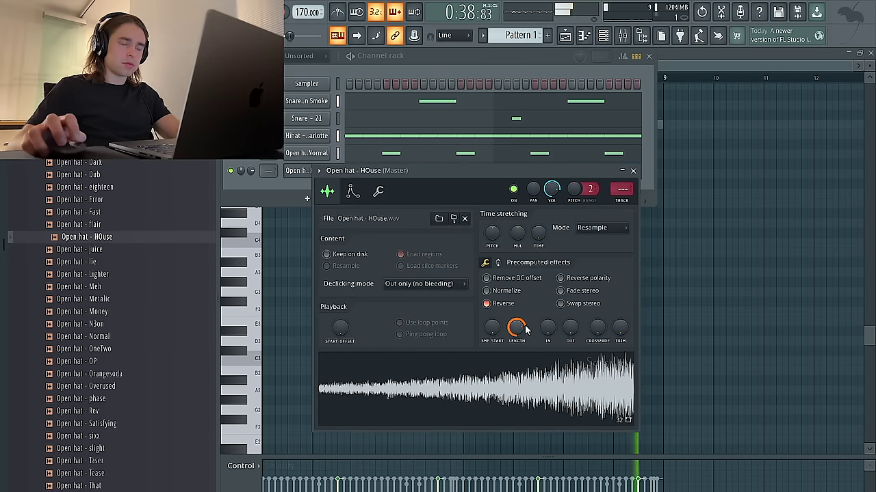
left_click_drag(518, 331, 516, 327)
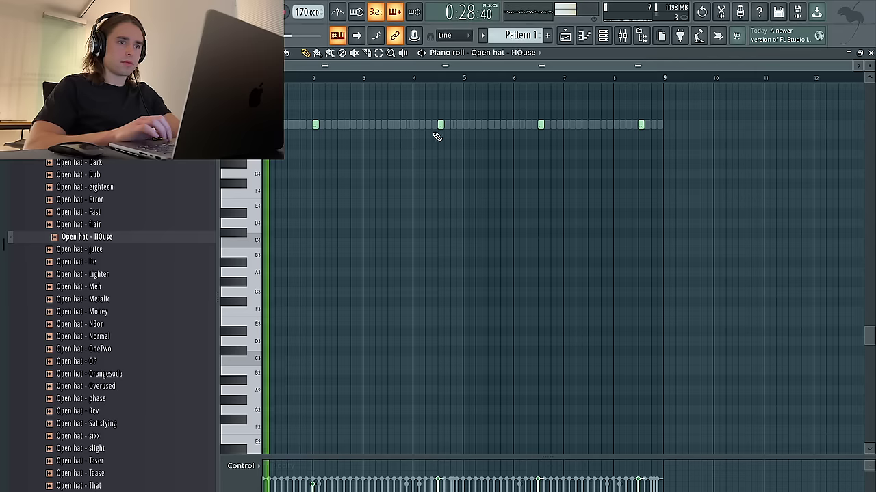
Remove the unevenly spaced Open hat - HOuse repeats and duplicate the first hit onto the starts of bars 4, 6 and 8
left_click_drag(571, 121, 663, 146)
key("Delete")
left_click_drag(365, 79, 266, 78)
key("ctrl+b")
key("ctrl+b")
key("ctrl+b")
key("ctrl+b")
key("Delete")
key("ctrl+d")
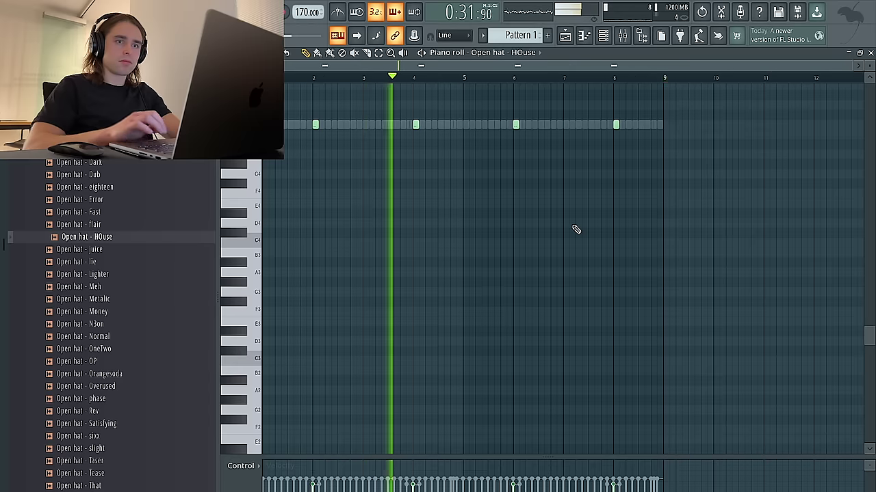
Fine-tune the reversed Open hat - HOuse sample's length and lower its channel volume
left_click(602, 36)
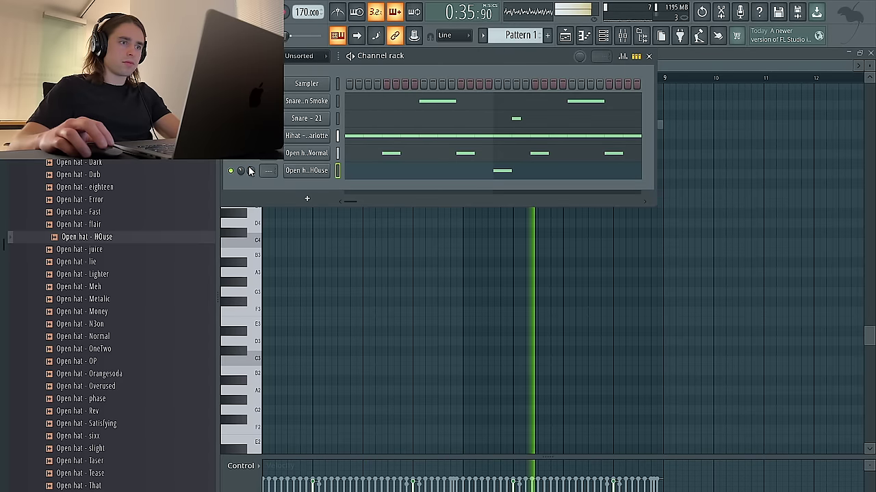
left_click(307, 171)
scroll(516, 330, "up", 3)
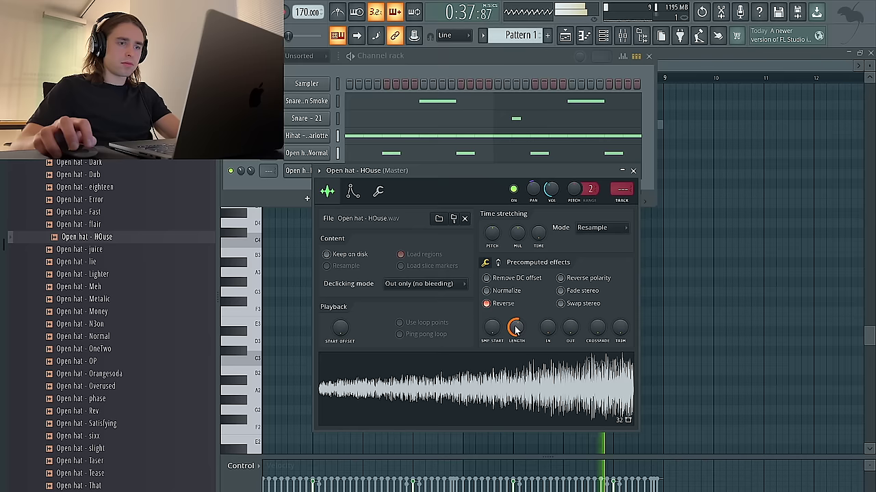
scroll(516, 329, "down", 4)
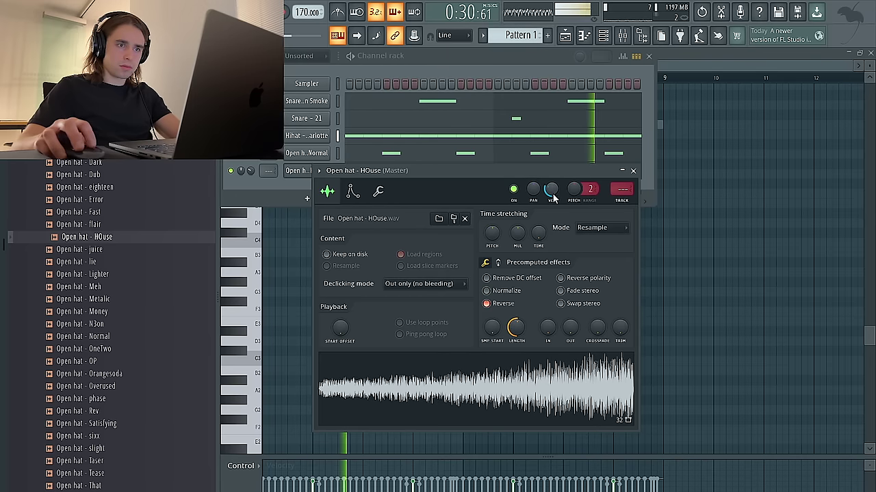
left_click(251, 160)
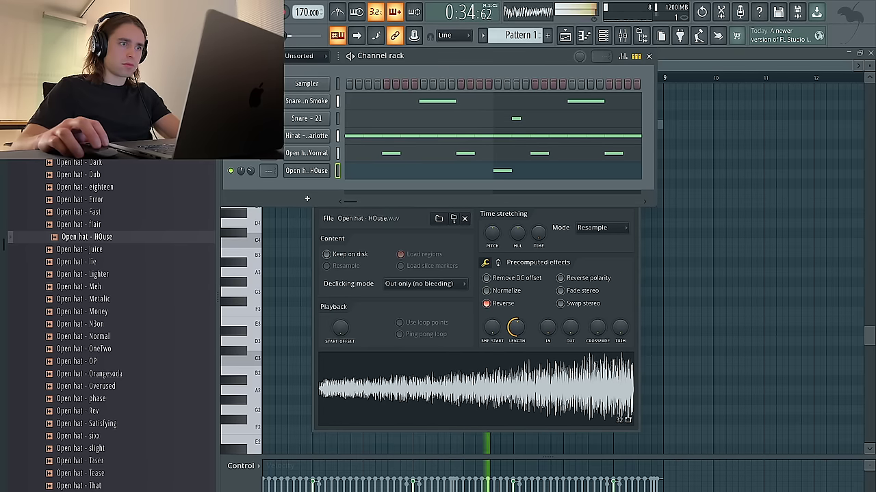
left_click(632, 211)
left_click(631, 170)
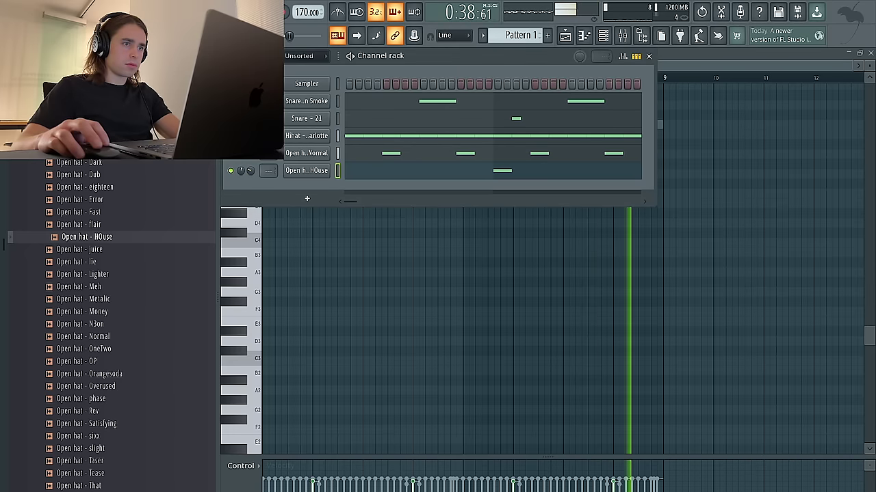
Shorten the Snare - Gun Smoke notes and add three rapid hits at the end of bar 8 in its piano roll
right_click(324, 99)
left_click(351, 101)
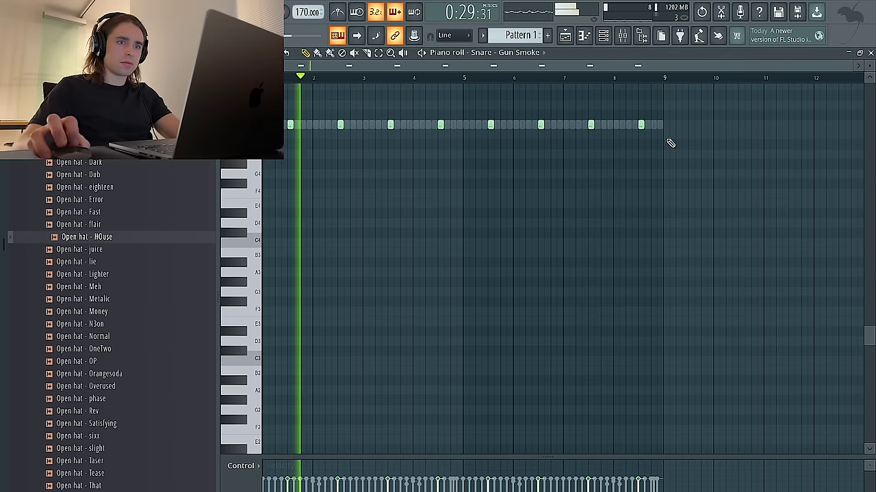
scroll(668, 141, "up", 3)
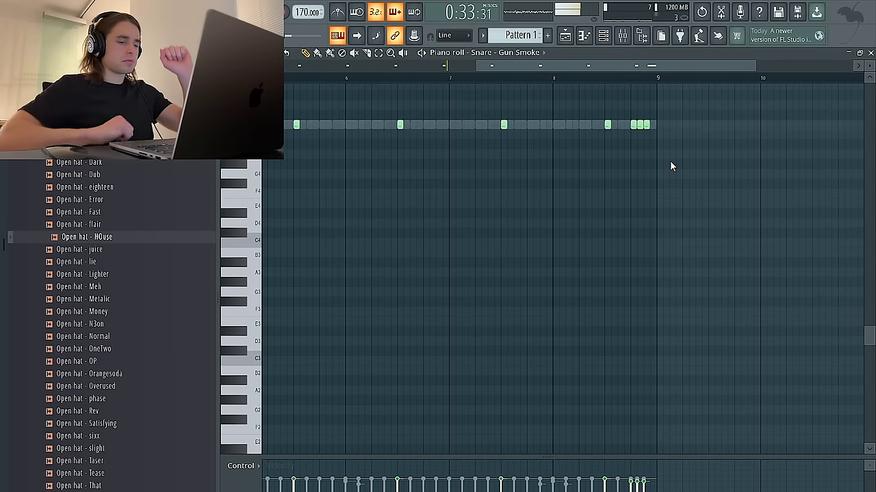
Add Kick - I KNOW from the STASH V2 kicks as a new channel with hits on steps 1, 7, 21 and 27
left_click(603, 35)
scroll(100, 198, "up", 5)
left_click(101, 184)
left_click(101, 338)
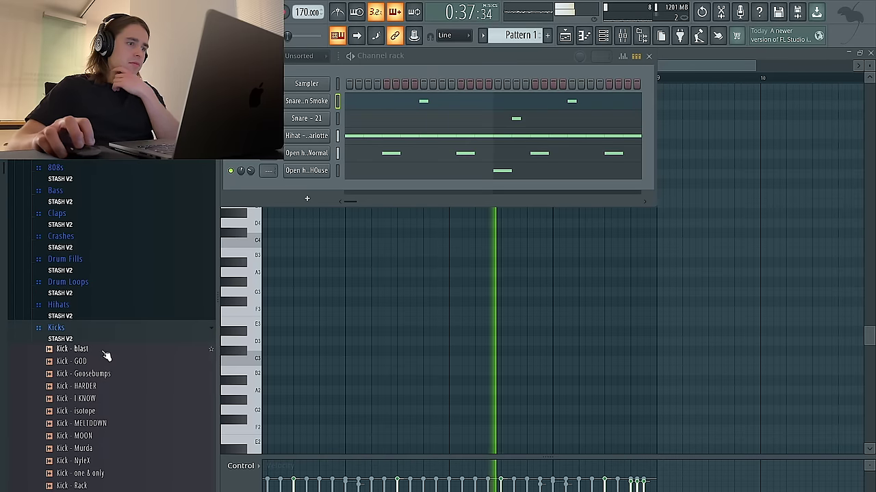
left_click_drag(100, 401, 316, 196)
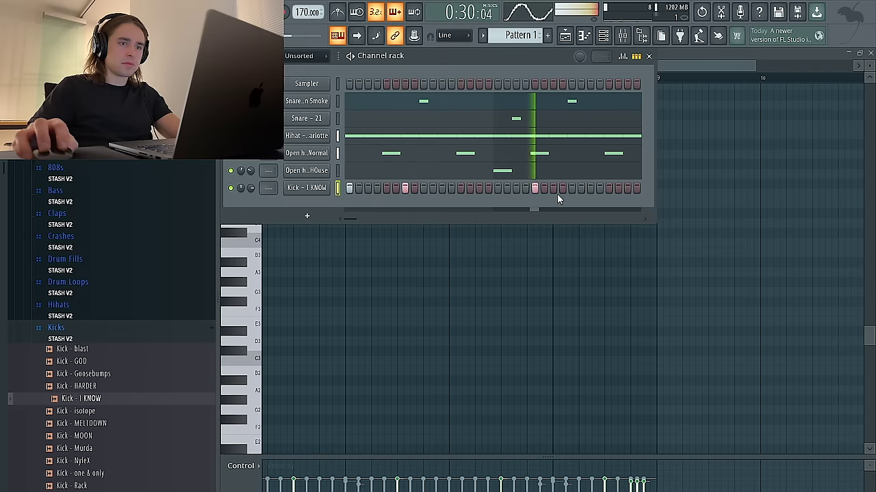
Duplicate the two-bar Kick - I KNOW pattern into bars 3 and 4 in its piano roll
right_click(327, 188)
left_click(366, 190)
key("ctrl+a")
right_click(376, 189, "ctrl")
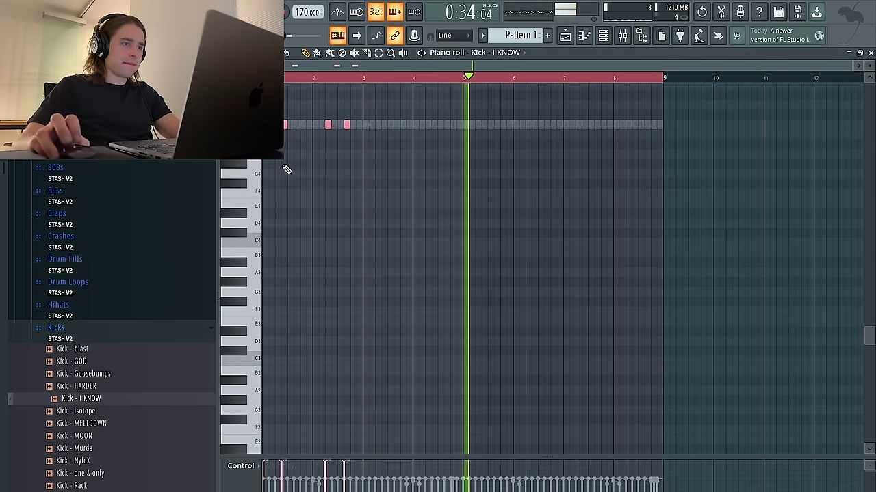
scroll(288, 168, "up", 2)
key("ctrl+d")
scroll(340, 126, "left", 1)
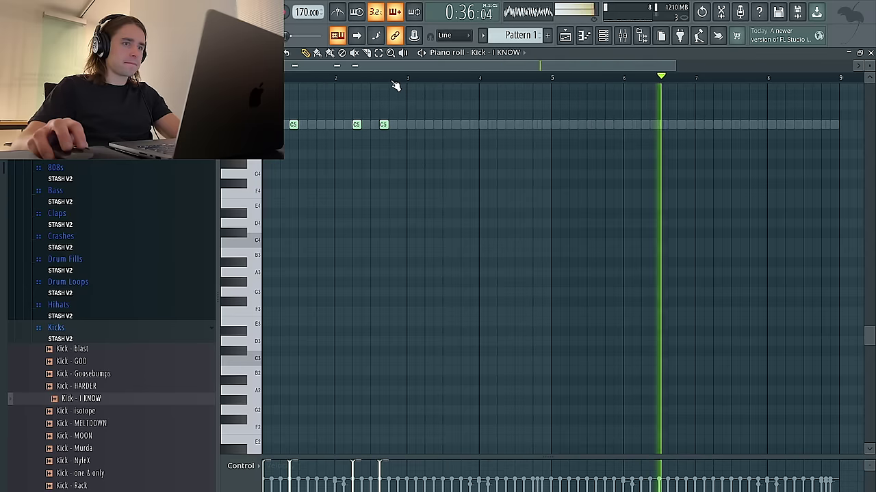
key("ctrl+a")
key("ctrl+b")
key("ctrl+d")
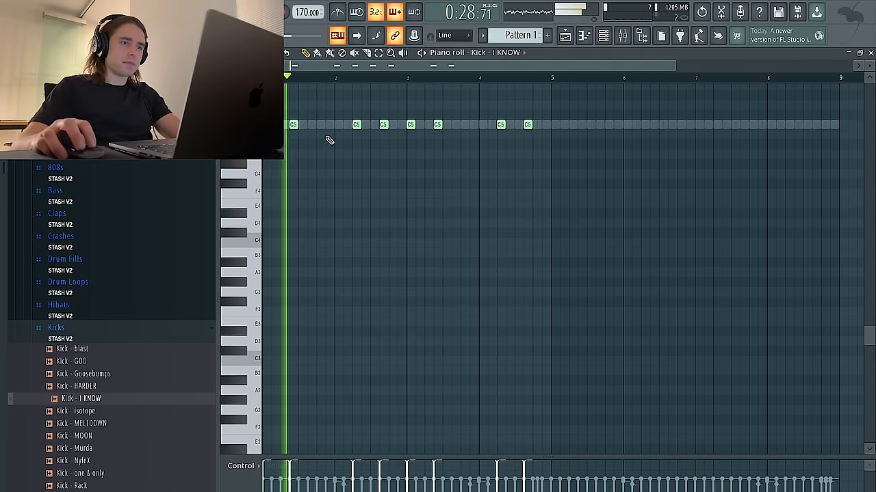
Add extra kicks on the third step of bar 2 and near the end of bar 3
left_click(347, 124)
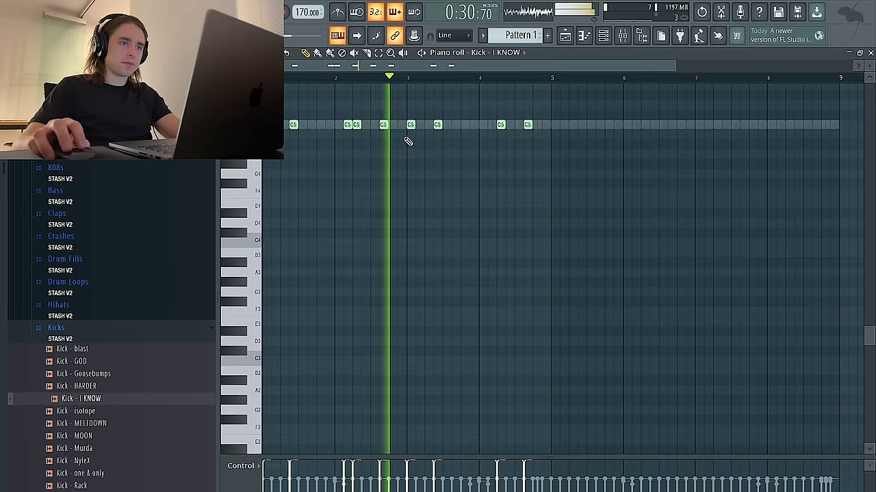
left_click(482, 124)
left_click_drag(486, 126, 474, 126)
Repeat the four-bar kick pattern through bar 8 and lower the velocities of the kick notes
key("ctrl+a")
key("ctrl+b")
key("ctrl+a")
key("ctrl+d")
key("ctrl+a")
key("ctrl+d")
scroll(506, 189, "down", 2)
key("ctrl+a")
key("ctrl+d")
key("ctrl+a")
key("ctrl+d")
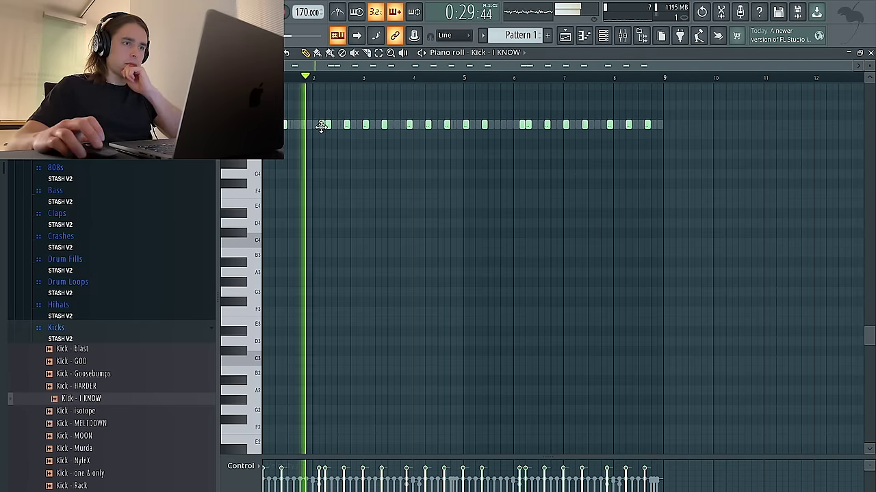
Thin out the kick pattern by deleting single hits in bars 2, 4, 6 and 7
right_click(346, 125)
right_click(428, 126)
right_click(546, 126)
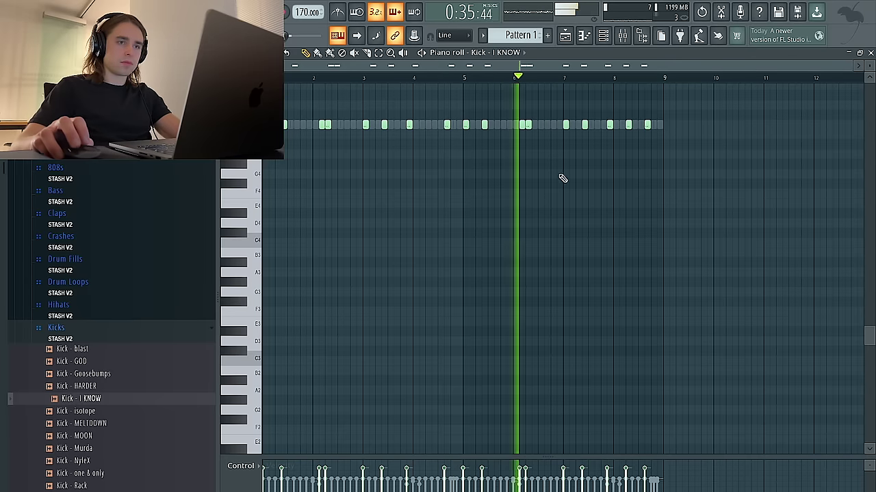
right_click(610, 125)
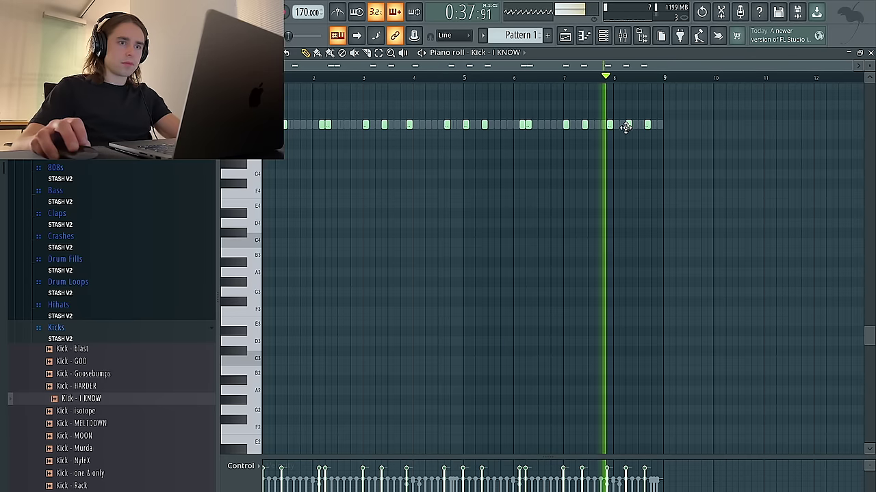
right_click(410, 126)
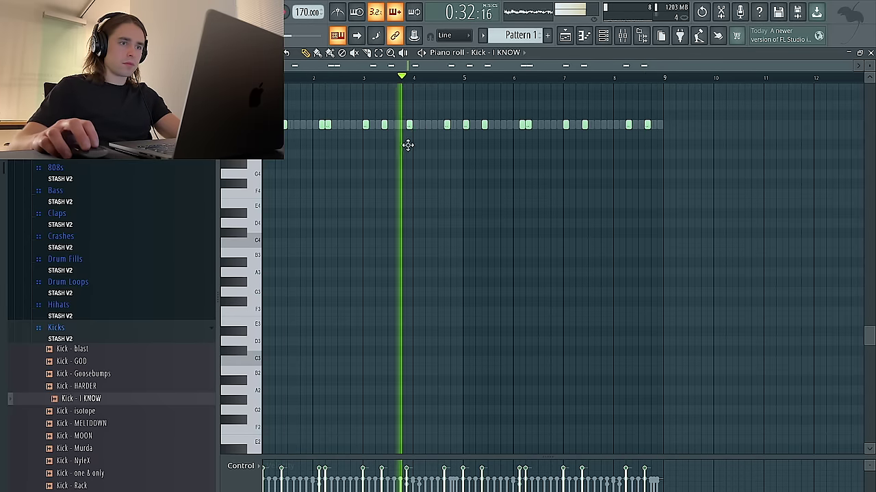
right_click(447, 126)
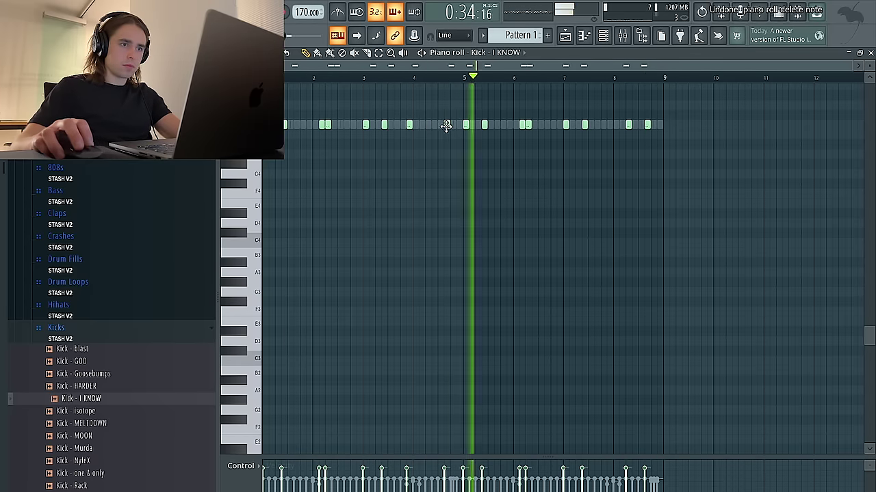
Replace the kick channel's sample with Kick - HARDER and restore the kick on step 11 of bar 2
middle_click(106, 412)
middle_click(108, 385)
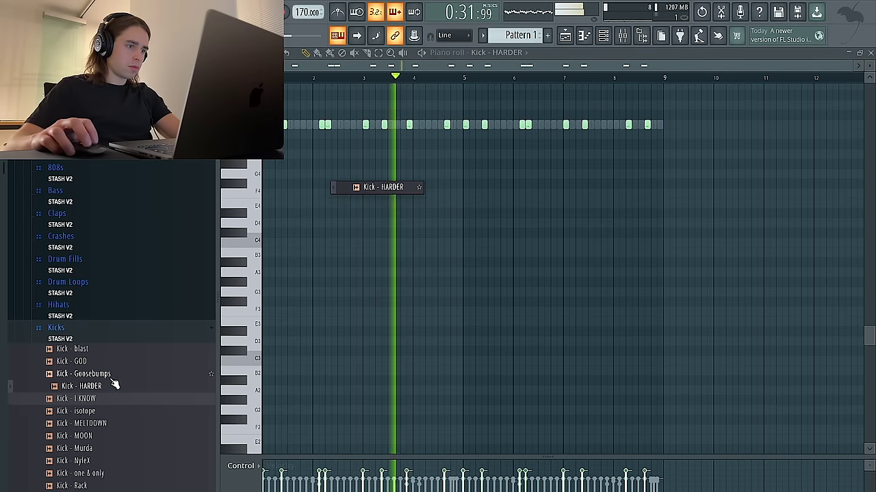
scroll(335, 205, "up", 3)
scroll(322, 209, "up", 3)
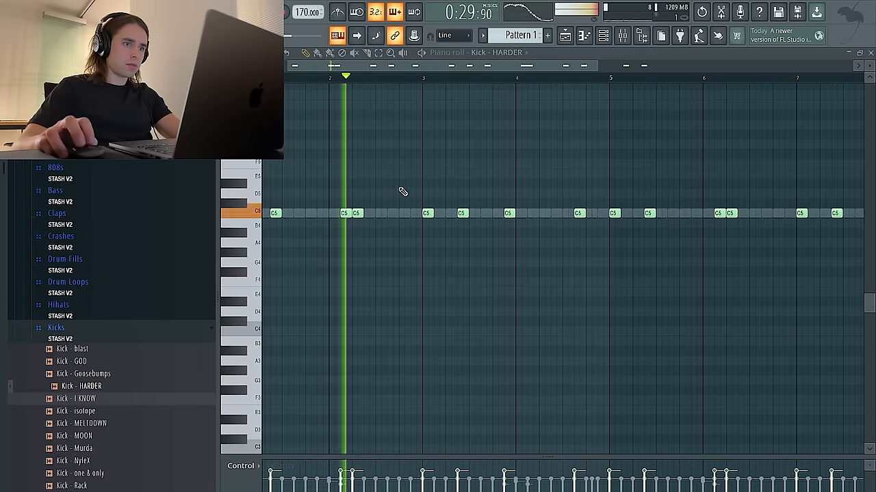
scroll(439, 180, "down", 3)
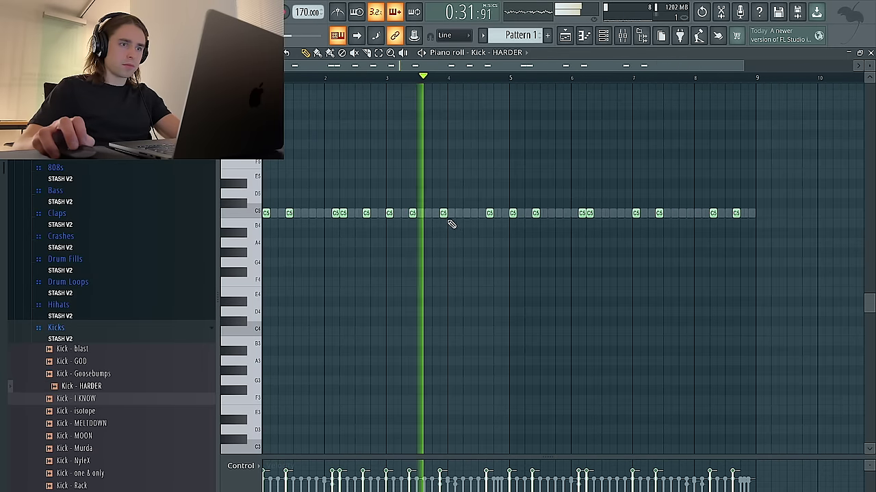
Revise the kicks in bars 3 and 4, clear bars 5 to 8, and repeat the four-bar pattern over them
scroll(468, 226, "down", 2)
left_click_drag(710, 227, 464, 190)
key("Delete")
left_click_drag(465, 79, 265, 78)
key("ctrl+b")
left_click(451, 155, "ctrl")
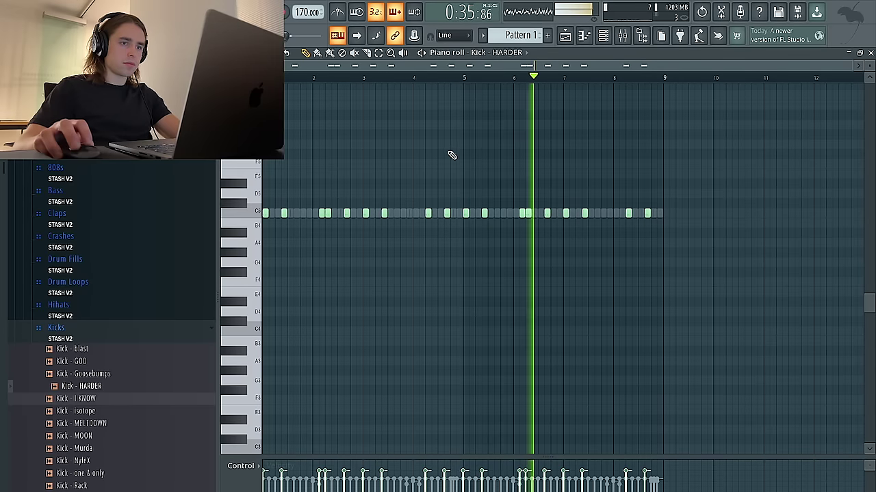
key("ctrl+a")
left_click(518, 149, "ctrl")
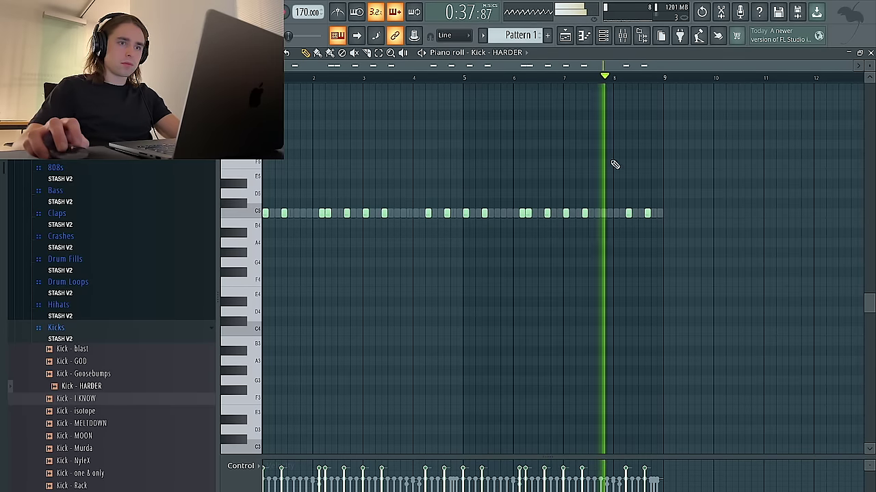
Remove the three rapid Snare - Gun Smoke hits at the end of bar 8 and return to the channel rack
left_click(606, 39)
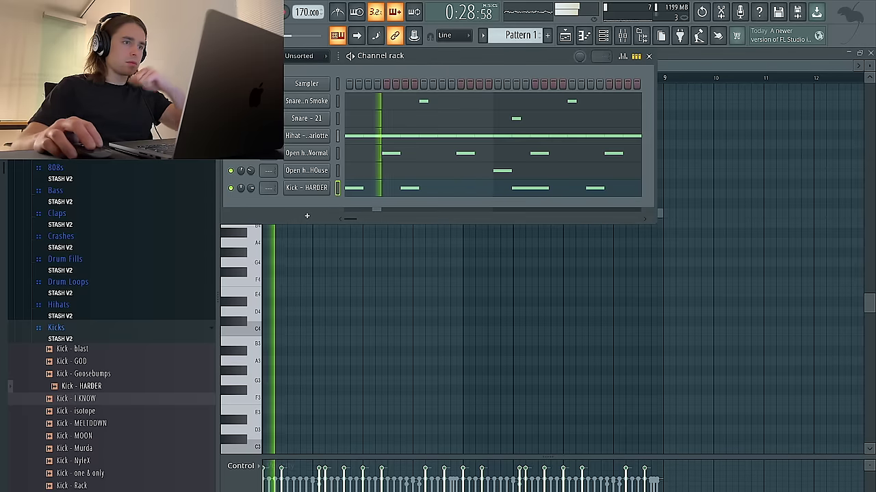
right_click(322, 102)
left_click(365, 97)
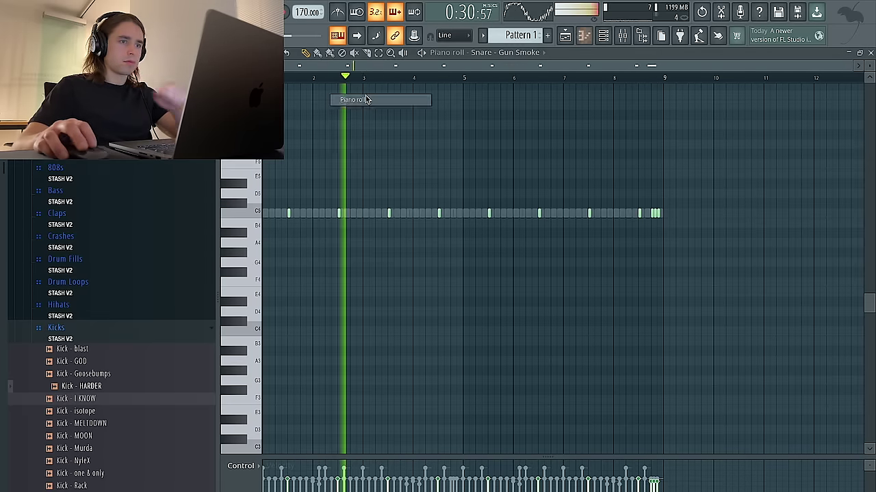
right_click(655, 213)
key("ctrl+z")
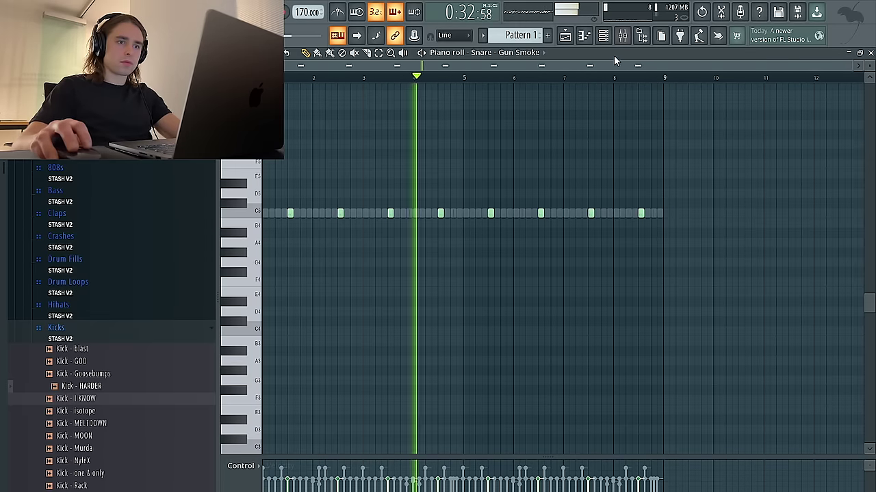
key("ctrl+a")
key("ctrl+d")
key("F6")
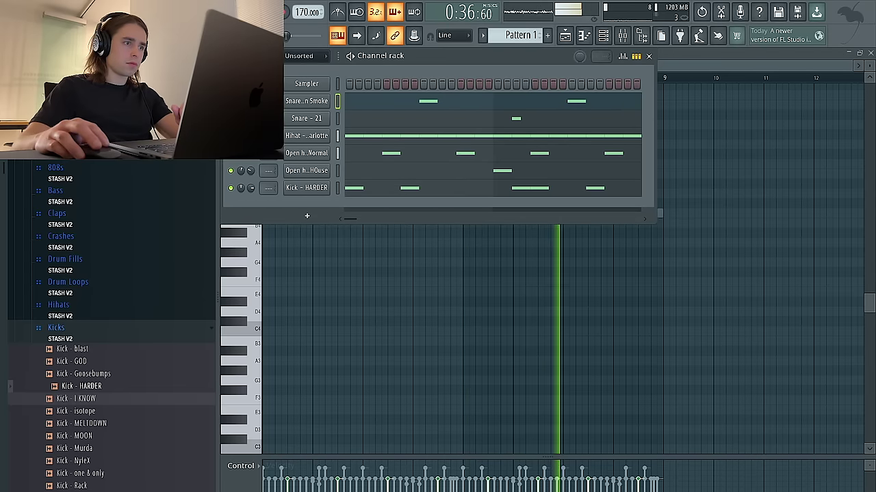
Browse the V4 FX folder and preview samples such as FX - Ghost, FX - awesome and FX - trapstar
scroll(102, 225, "up", 10)
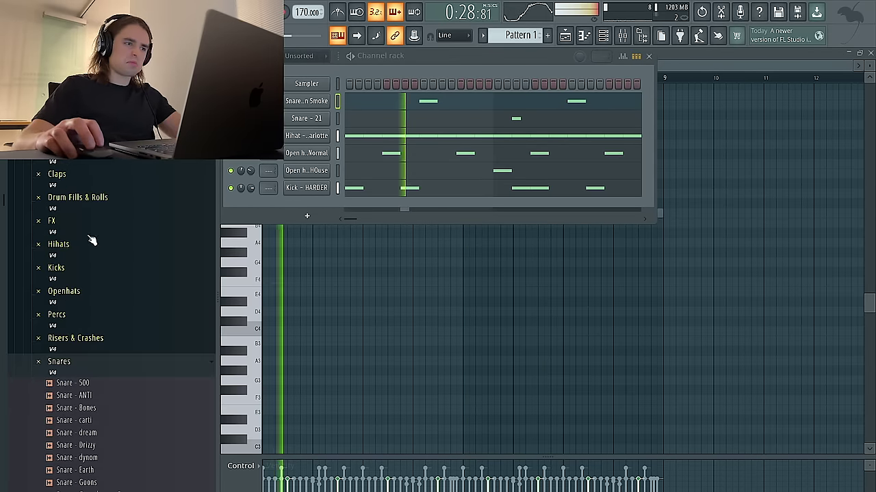
left_click(90, 225)
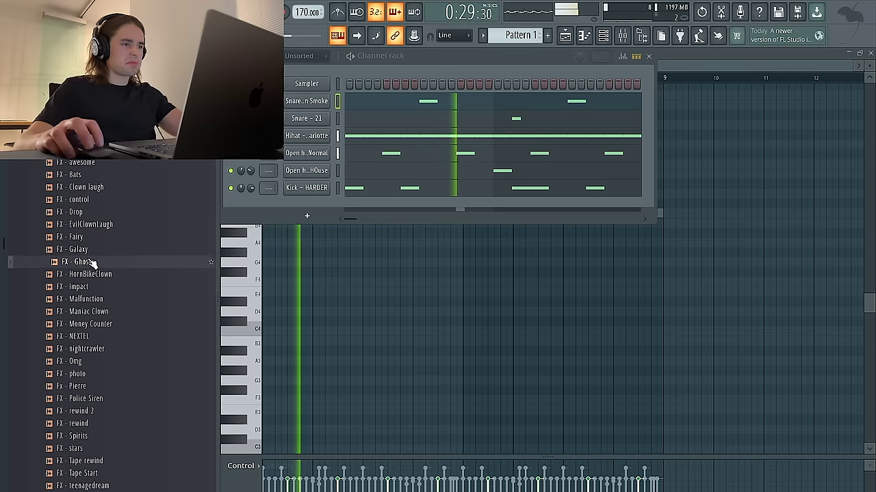
left_click(84, 278)
left_click(87, 297)
left_click(94, 201)
left_click(89, 215)
left_click(99, 176)
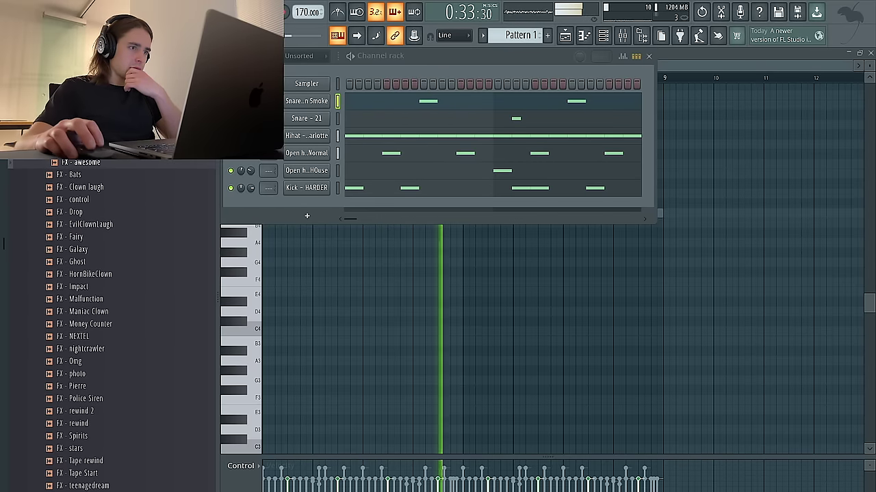
left_click(102, 401)
left_click(86, 376)
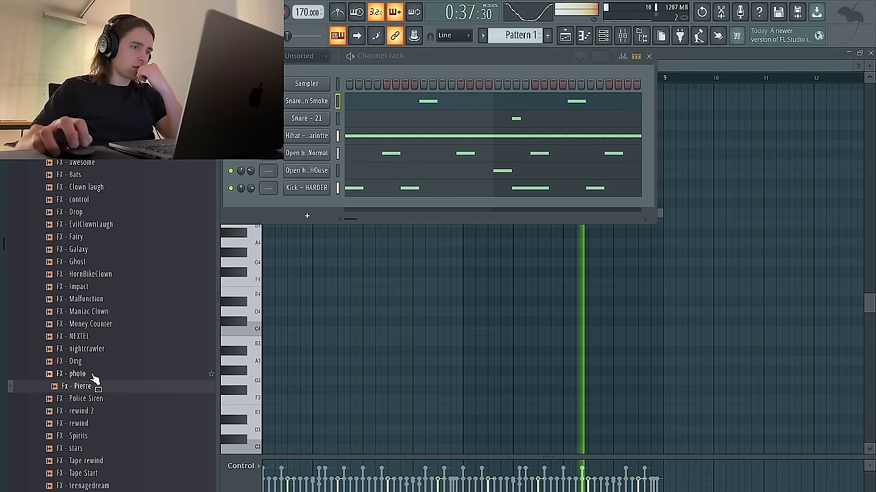
scroll(95, 362, "down", 3)
left_click(96, 362)
left_click(98, 386)
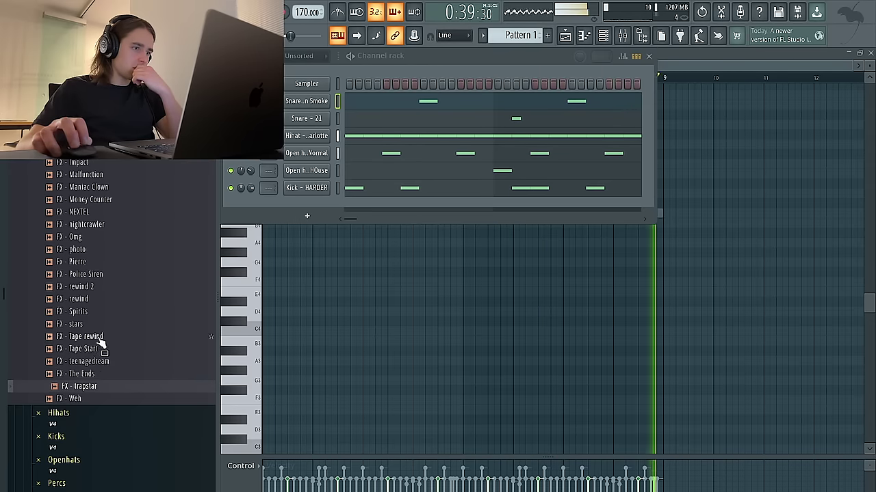
Open the V3 drum kit's FX folder and preview FX - For All The Dogs
scroll(102, 333, "up", 10)
left_click(116, 223)
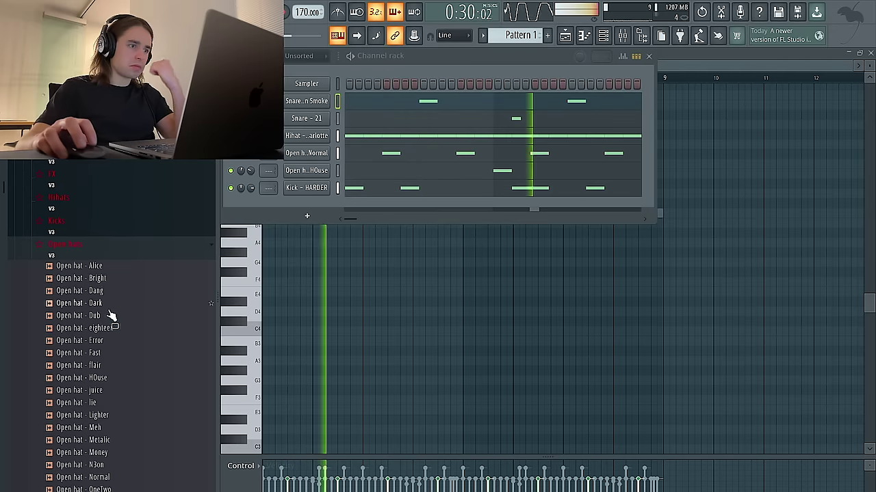
left_click(67, 178)
left_click(77, 230)
left_click(80, 249)
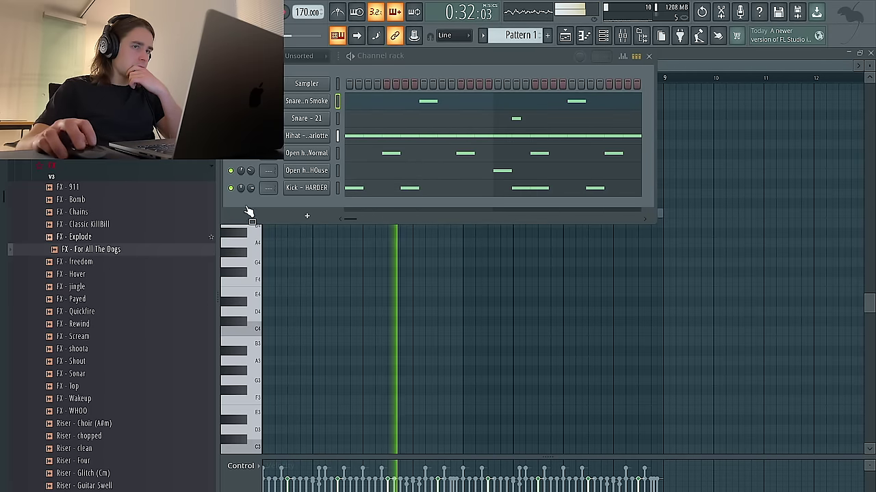
Show the playlist and preview more V3 FX and riser samples, such as FX - Wakeup and FX - 911
left_click(564, 35)
left_click(92, 323)
left_click(95, 300)
left_click(94, 288)
left_click(94, 349)
left_click(92, 325)
left_click(94, 349)
left_click(99, 387)
scroll(102, 388, "down", 5)
left_click(102, 249)
left_click(98, 274)
left_click(92, 201)
scroll(91, 214, "up", 5)
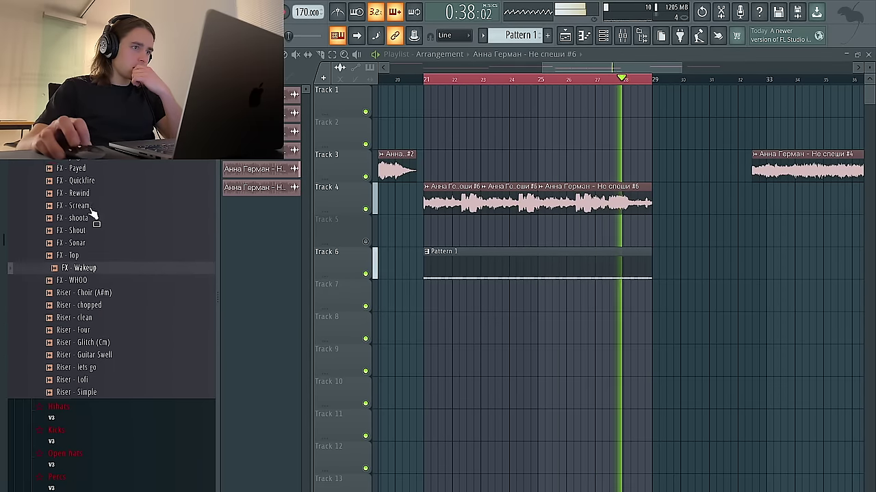
left_click(100, 253)
left_click(84, 198)
left_click(86, 188)
Open the Sfx folder of the Maxeyy Stash V2 Drum Kit and preview samples from Sfx - dead up to Sfx - BREATH
scroll(89, 216, "up", 4)
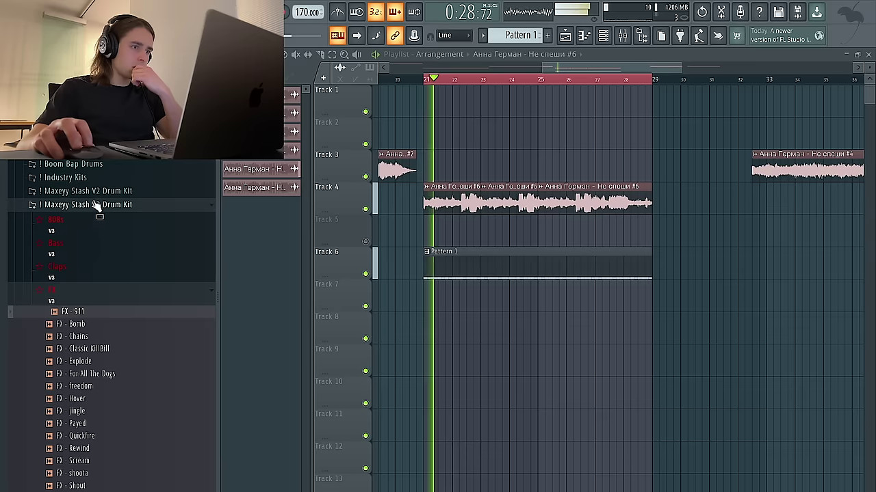
left_click(94, 194)
left_click(88, 263)
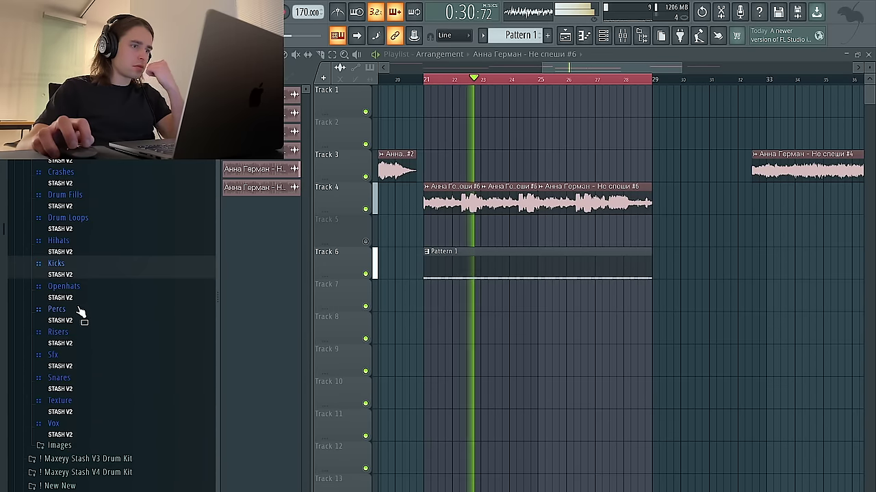
left_click(78, 354)
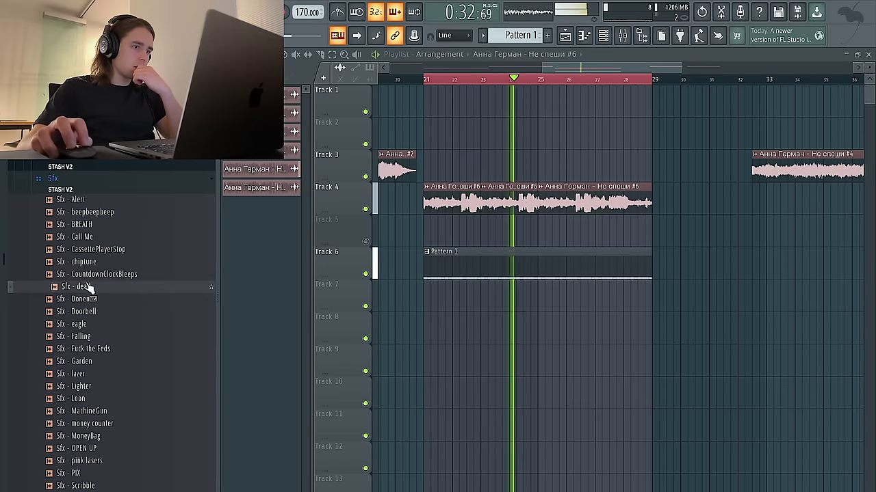
key("Up")
key("Up")
key("Up")
key("Up")
key("Up")
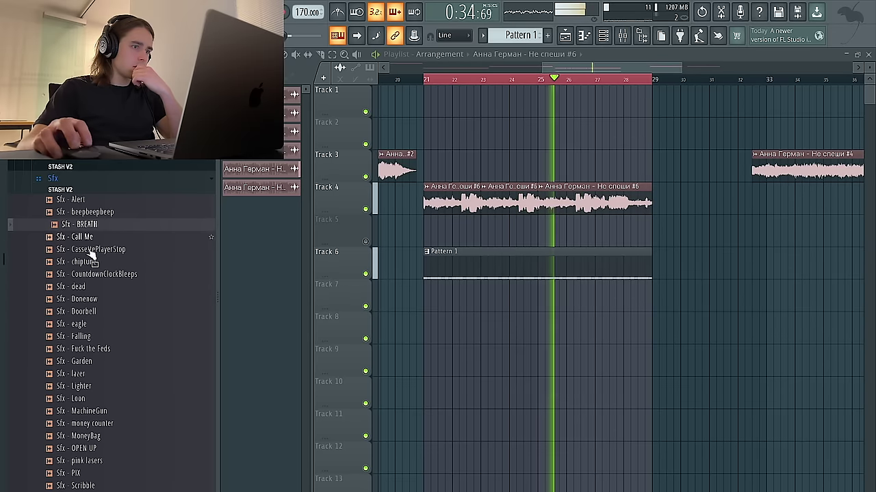
Try Sfx - dead on Track 7 near the end of bar 28 and remove the clip
left_click(89, 288)
left_click_drag(309, 284, 628, 295)
scroll(636, 298, "up", 4)
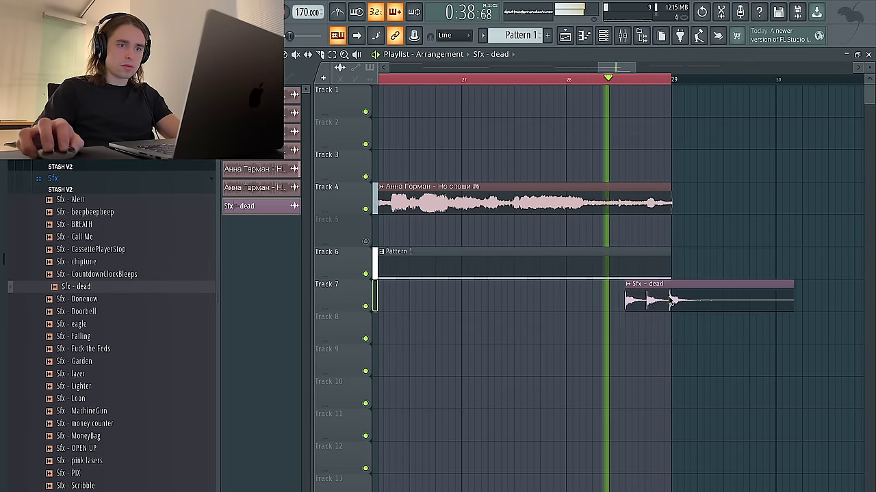
scroll(645, 299, "down", 4)
right_click(645, 301)
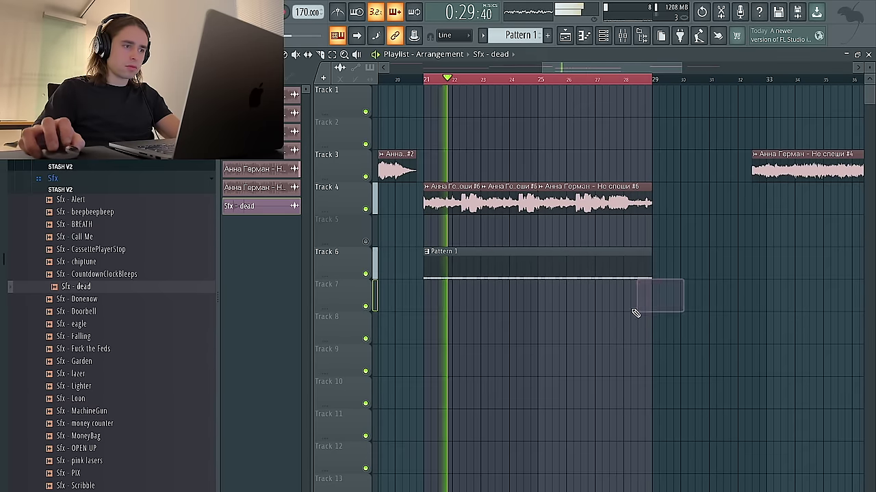
Preview further V2 Sfx samples, such as Sfx - lazer and Sfx - eagle
scroll(109, 308, "down", 5)
left_click(100, 201)
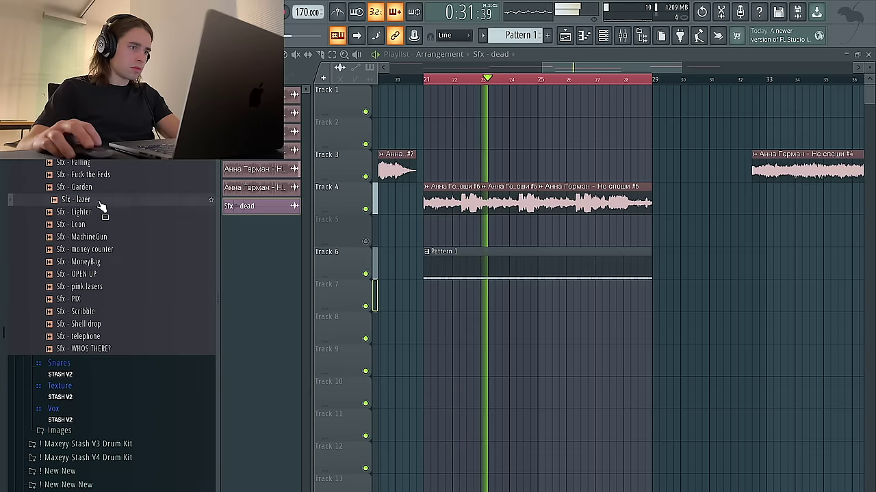
scroll(103, 219, "up", 2)
left_click(104, 227)
scroll(108, 246, "up", 4)
left_click(99, 361)
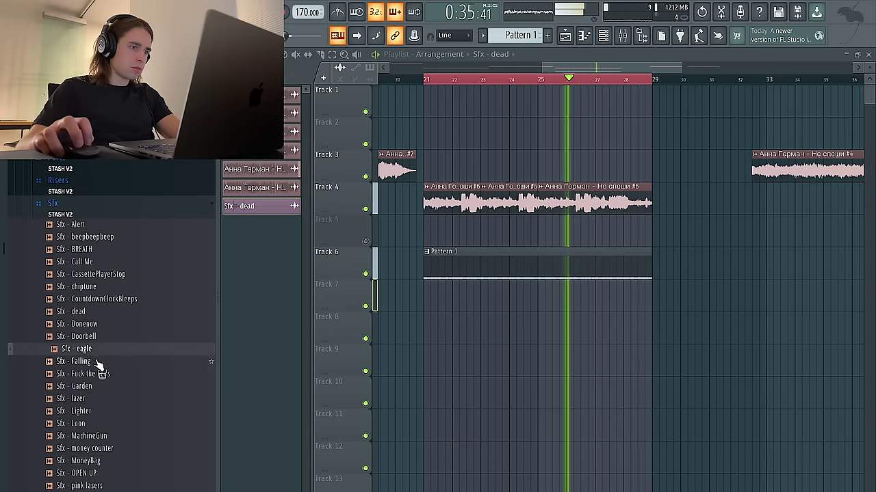
Browse the V2 Percs folder and preview samples such as Perc - Hihat Roll, Perc - one two and Perc - SHOT
scroll(105, 287, "up", 2)
left_click(86, 240)
scroll(86, 249, "down", 1)
left_click(93, 285)
left_click(98, 262)
left_click(106, 309)
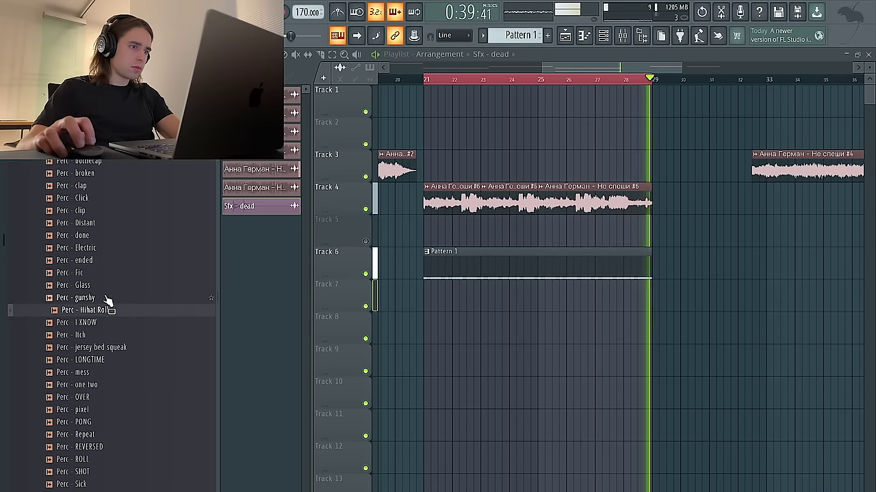
left_click(111, 200)
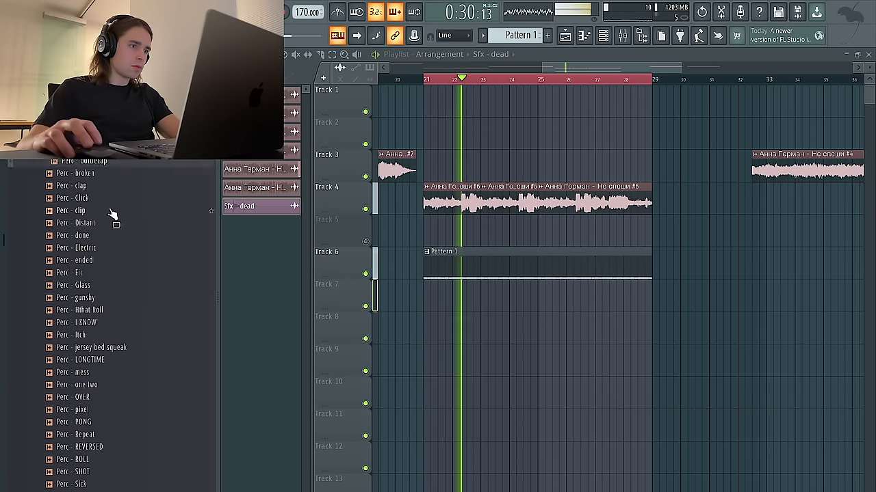
left_click(113, 248)
left_click(106, 164)
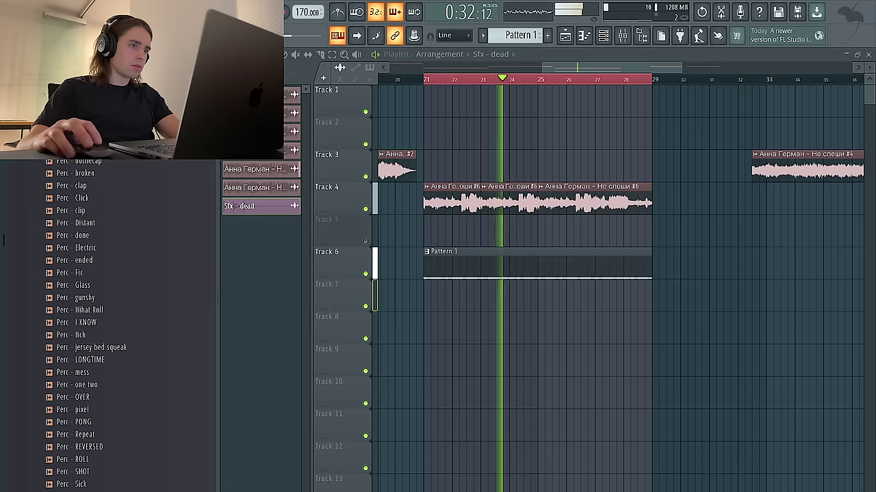
left_click(99, 384)
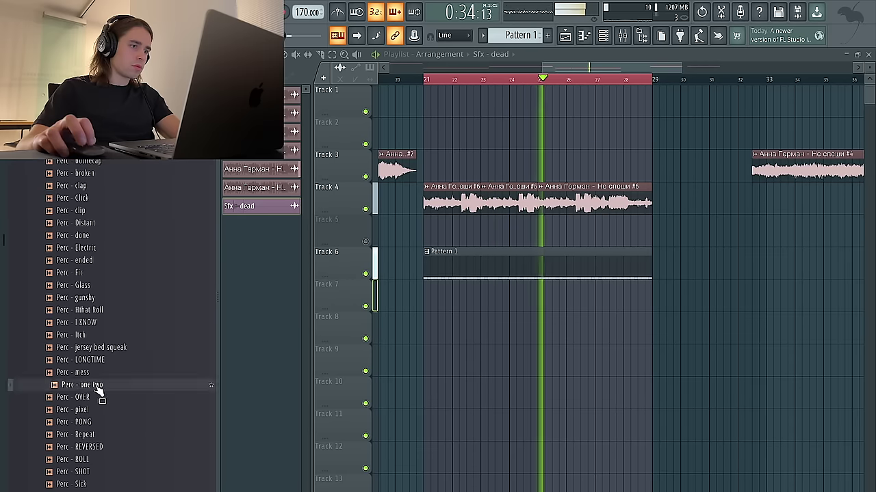
scroll(100, 384, "down", 4)
left_click(108, 323)
left_click(107, 335)
Place Perc - SHOT on Track 7 at bar 21, the start of the loop
left_click(107, 323)
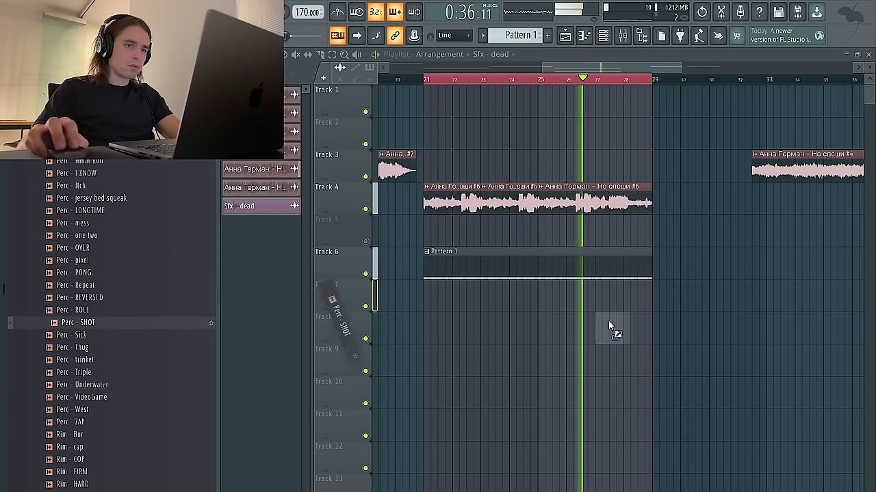
left_click_drag(618, 299, 614, 299)
left_click(614, 299)
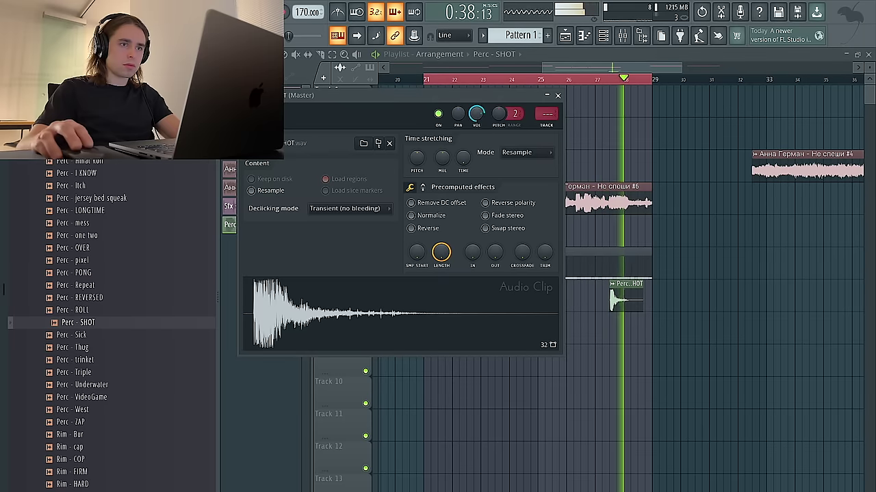
left_click(744, 301)
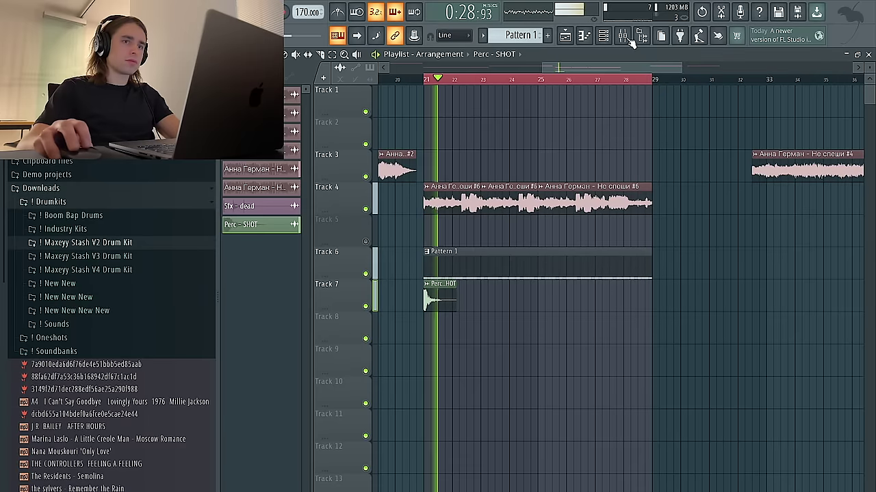
Add 808 - Ama from the V4 kit as a new channel and set it to cut itself
key("F9")
key("F9")
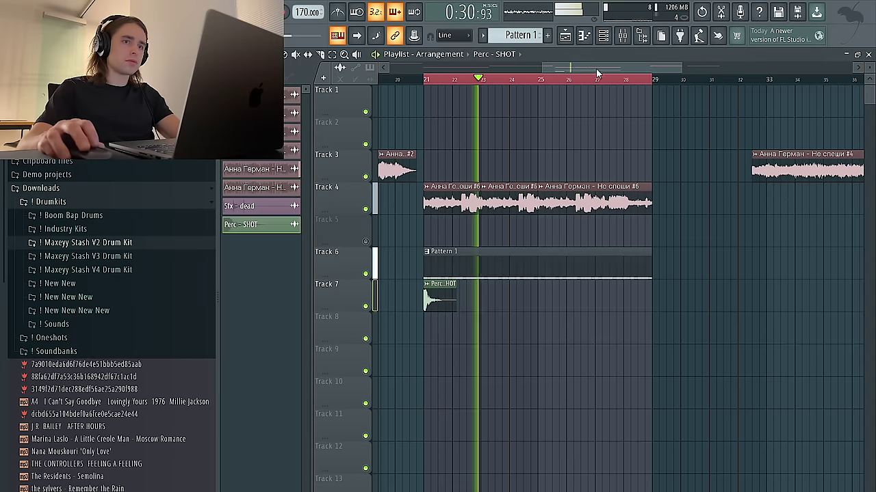
key("F6")
left_click(111, 271)
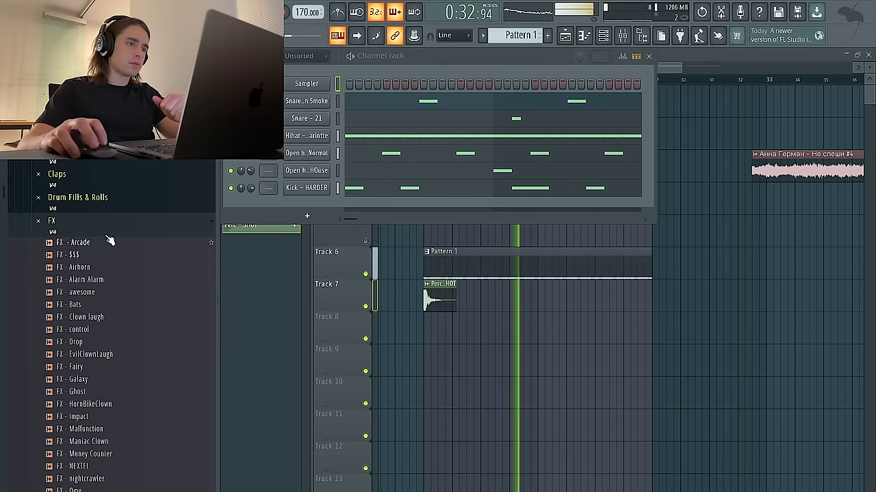
scroll(109, 194, "up", 5)
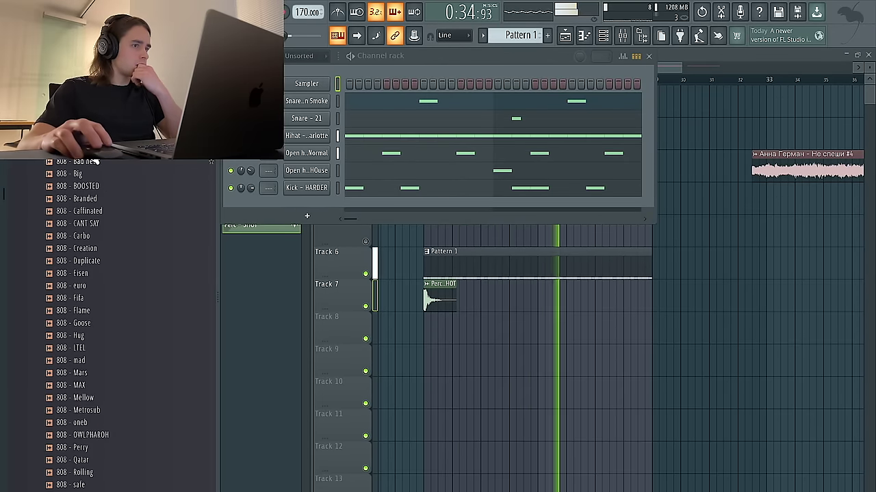
left_click_drag(272, 217, 303, 212)
right_click(303, 210)
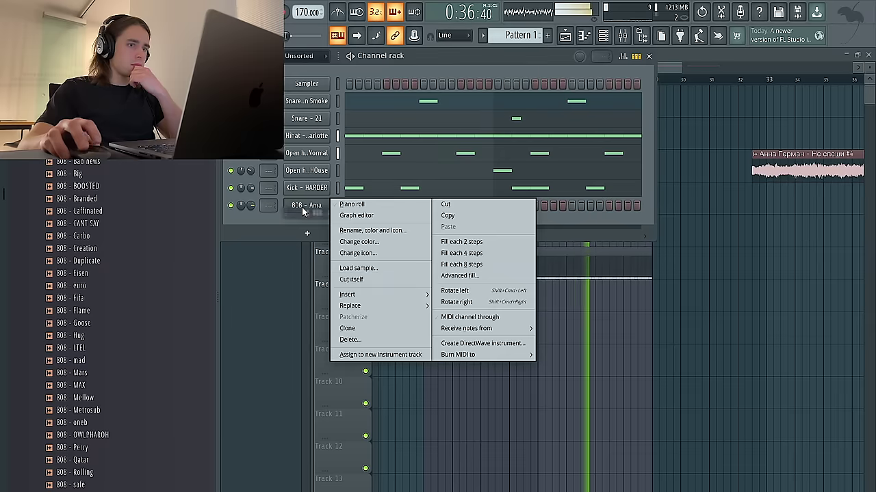
left_click(351, 279)
View the 808 - Ama channel's piano roll and return to the playlist
right_click(297, 206)
left_click(366, 206)
left_click_drag(362, 194, 265, 145)
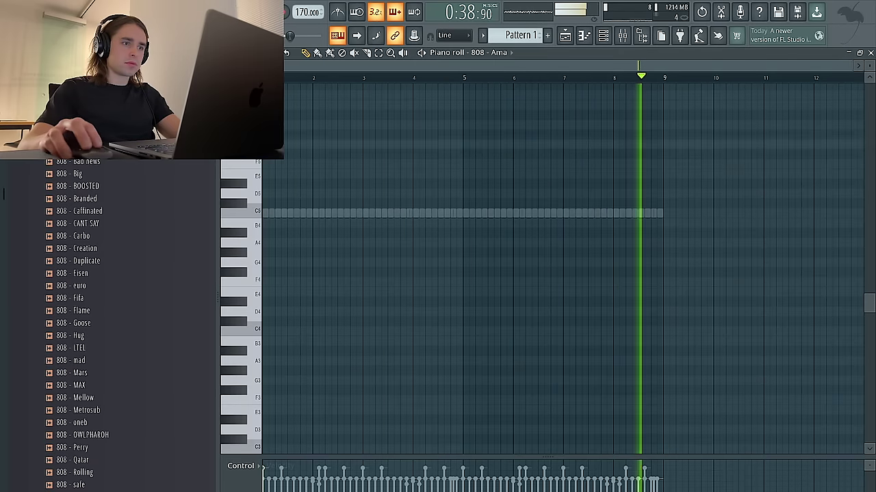
scroll(359, 186, "up", 3)
left_click(870, 53)
Render the soloed Анна Герман - Не спеши #6 chops from the Master to an audio clip on Track 1
left_click(622, 36)
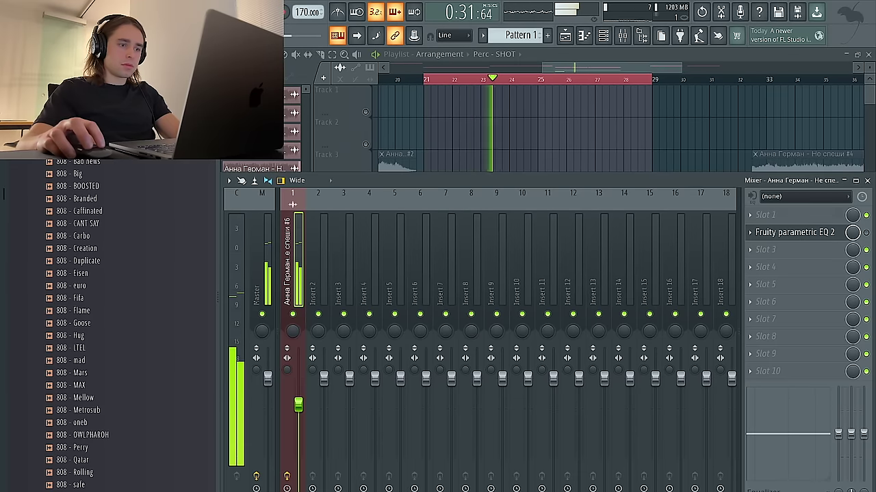
left_click(262, 273)
key("alt+r")
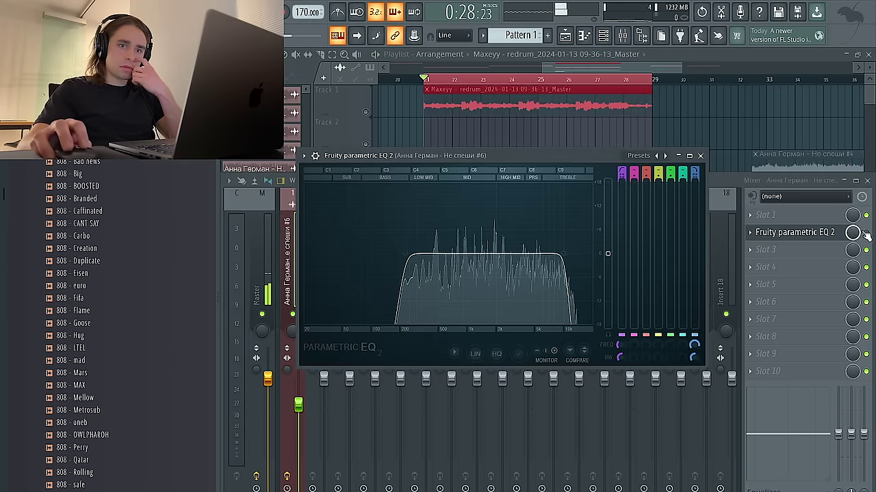
left_click(297, 265)
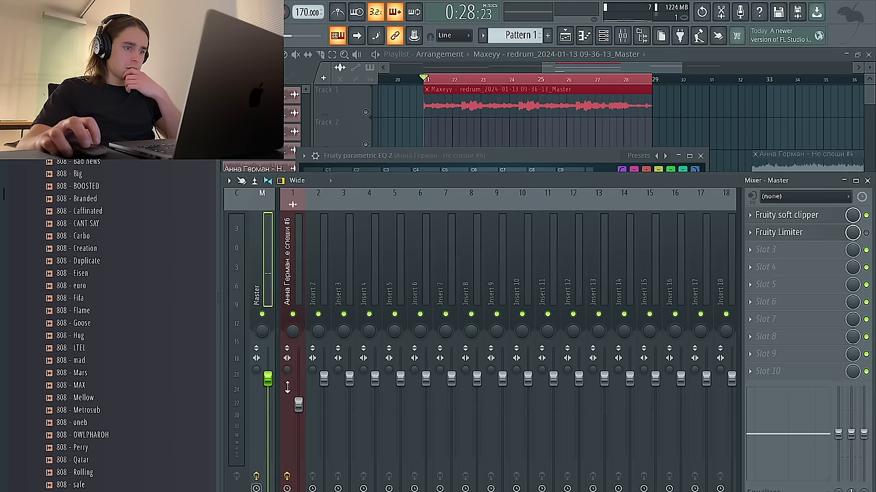
left_click(742, 156)
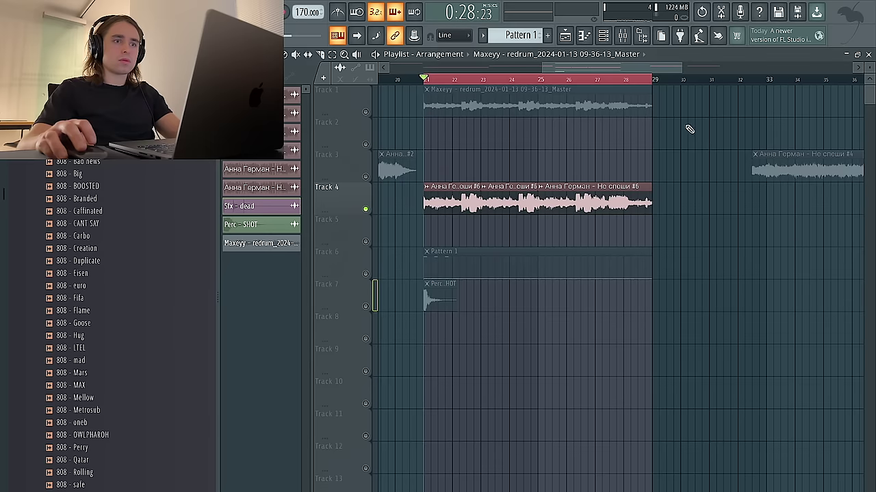
Open the rendered clip in Edison and convert its audio to a score in the piano roll
double_click(572, 112)
left_click(414, 335)
right_click(450, 323)
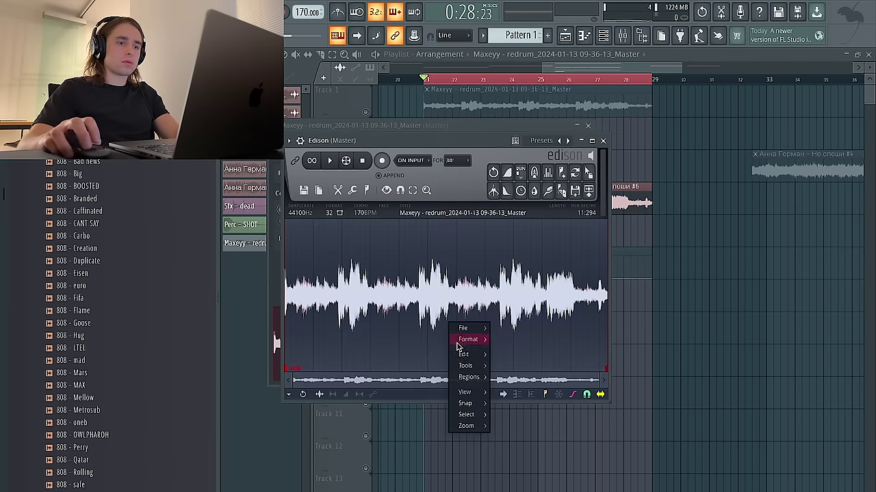
mouse_move(481, 370)
left_click(679, 408)
Show the Unsorted channels and open the Sampler's piano roll with the converted notes
left_click(312, 55)
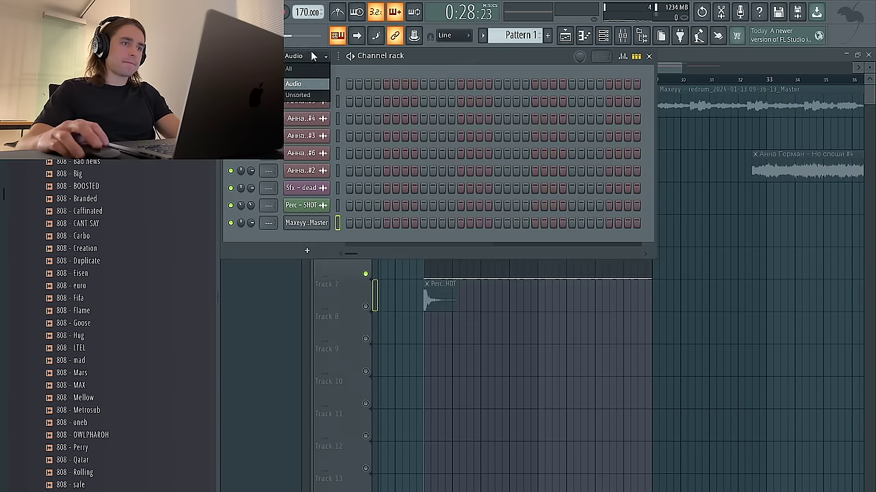
left_click(305, 95)
left_click(377, 85)
scroll(396, 168, "down", 5)
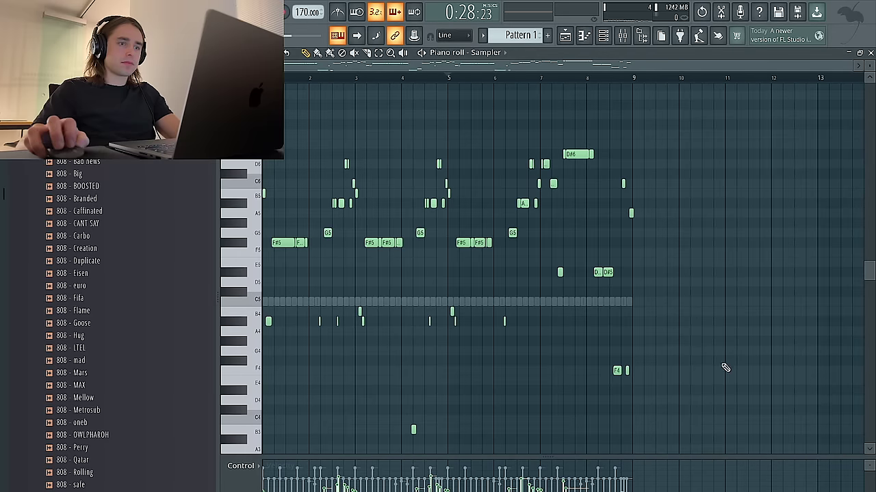
Raise the Sampler's lowest notes by two octaves and all of its notes by one more octave
scroll(717, 409, "down", 3)
left_click_drag(717, 405, 217, 213)
key("ctrl+Up")
key("ctrl+Up")
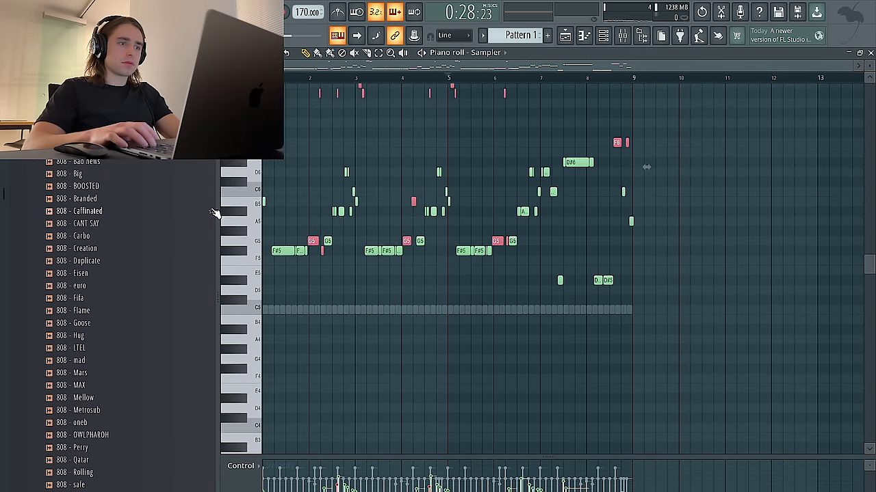
key("ctrl+a")
key("ctrl+Up")
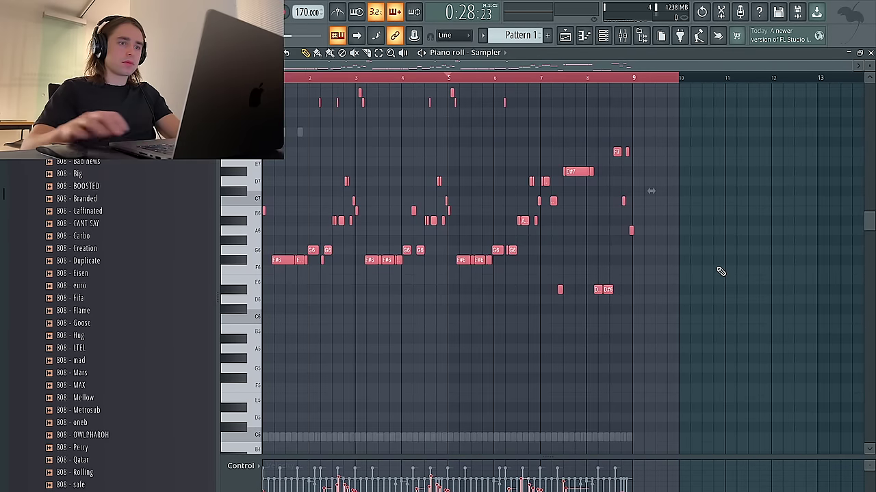
Draw 808 - Ama notes over the ghost notes: four G6 in bars 1 and 2, A#6 in bar 2 and two F#6 in bar 3
double_click(381, 78)
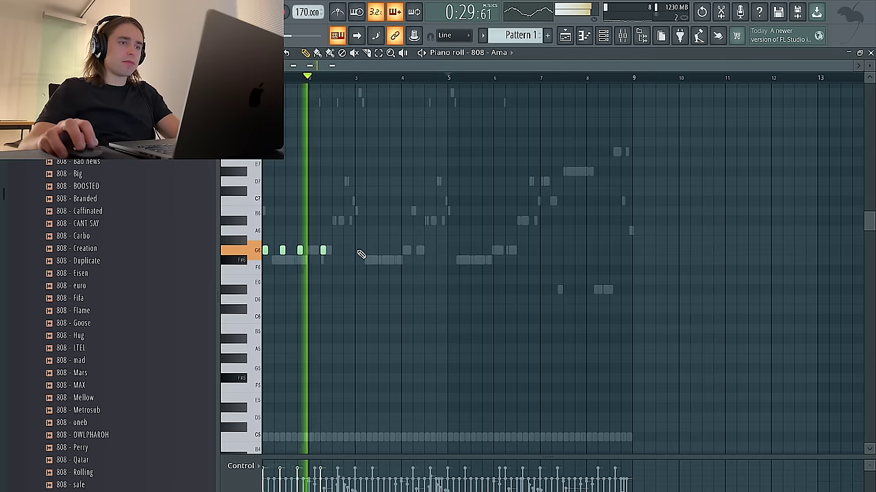
key("space")
left_click(336, 220)
left_click(358, 261)
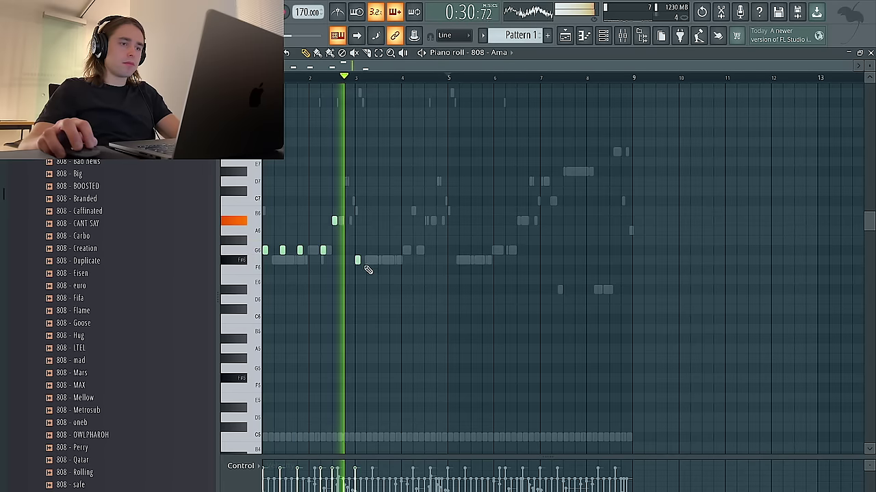
key("space")
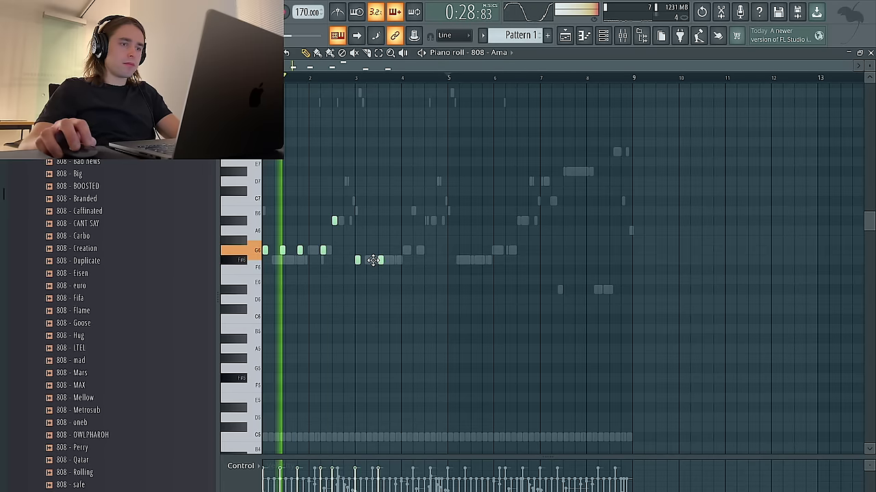
key("space")
Try all 808 notes a semitone lower in different octaves and restore their original pitches
key("ctrl+a")
key("ctrl+Down")
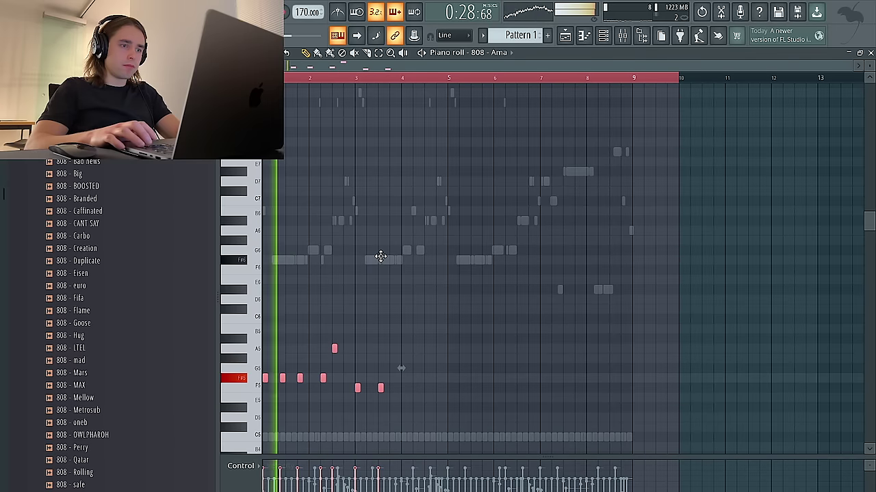
key("ctrl+Up")
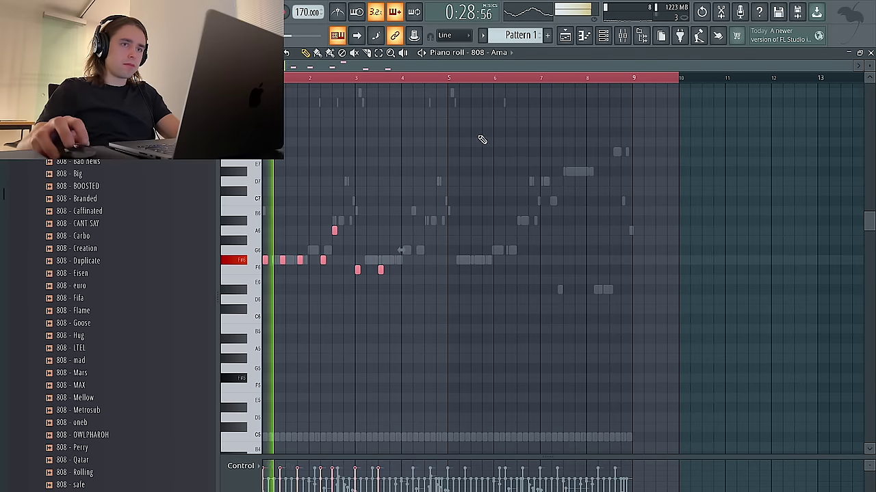
key("space")
key("space")
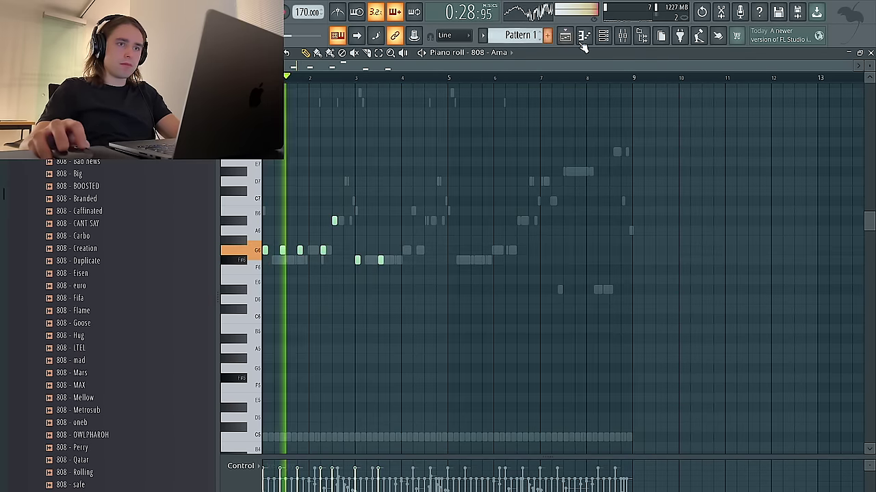
Open the channel settings of the Анна Герман - Не спеши #6 clip on Track 4
left_click(564, 35)
double_click(472, 207)
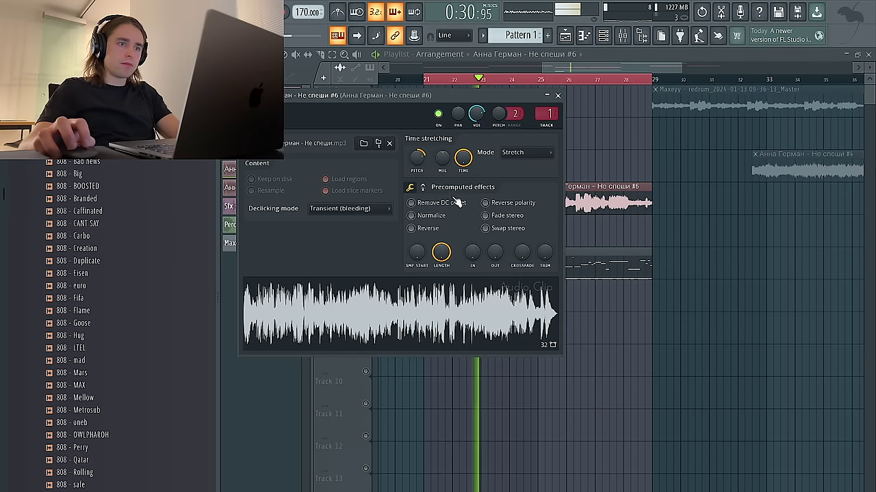
Open the piano roll and switch it to the notes of the 808 - Ama channel
key("F7")
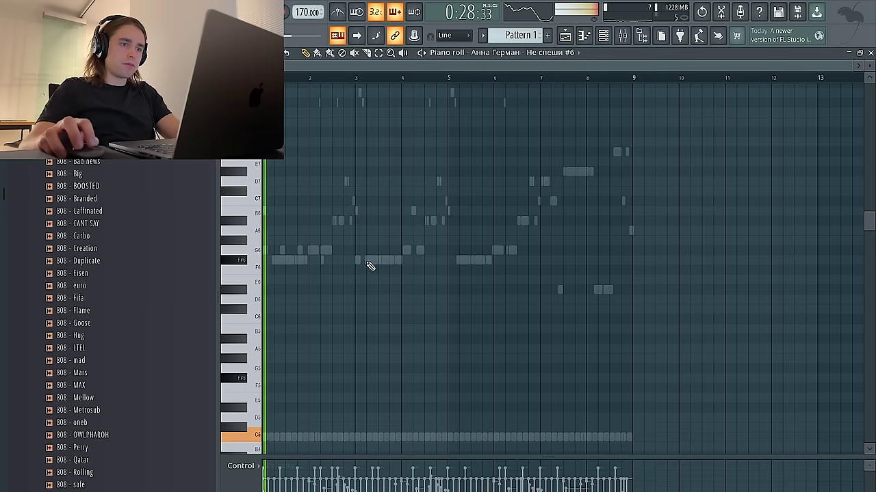
double_click(383, 264)
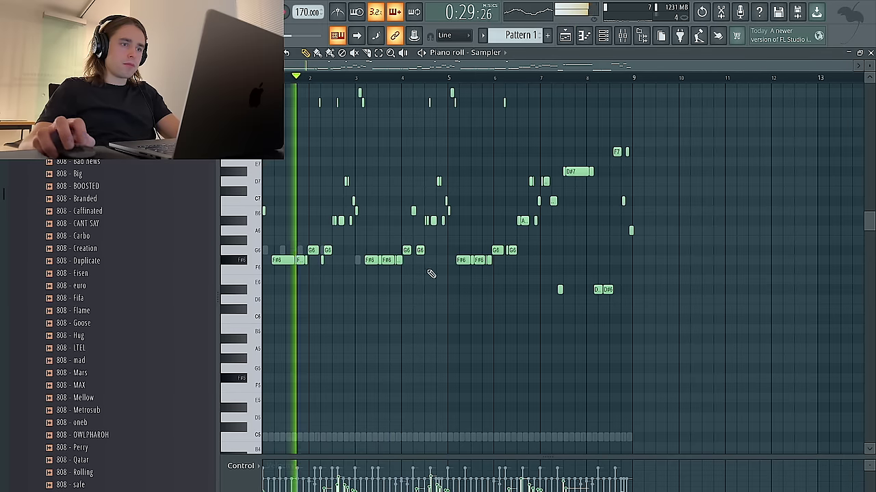
double_click(284, 251)
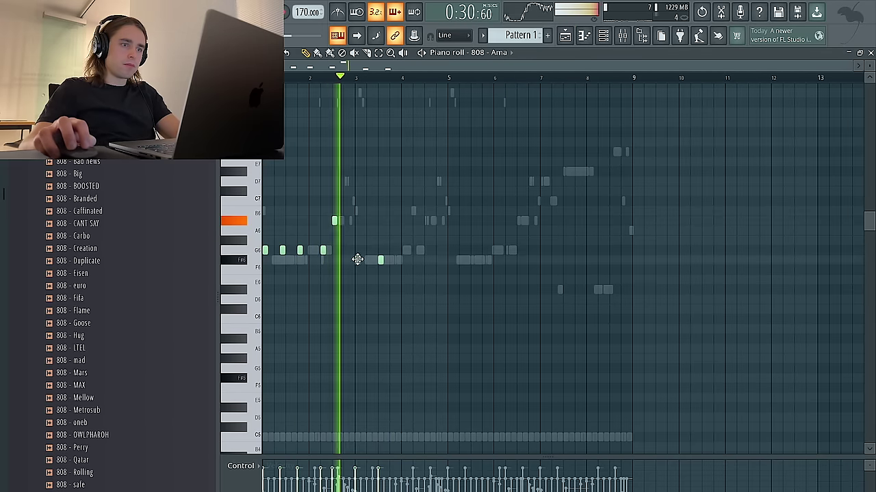
Place an A#6 in bar 2, shift the second G6 of bar 3 later, and add a D7 early in bar 4
scroll(324, 254, "up", 2)
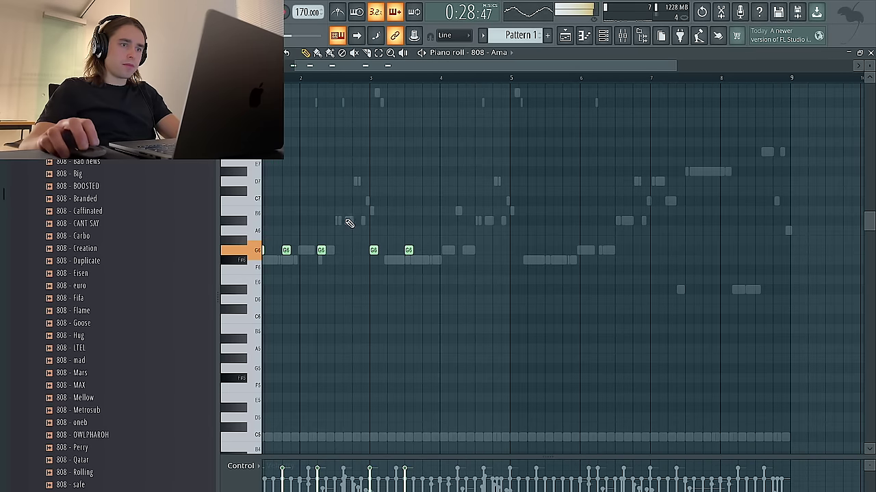
scroll(424, 208, "up", 2)
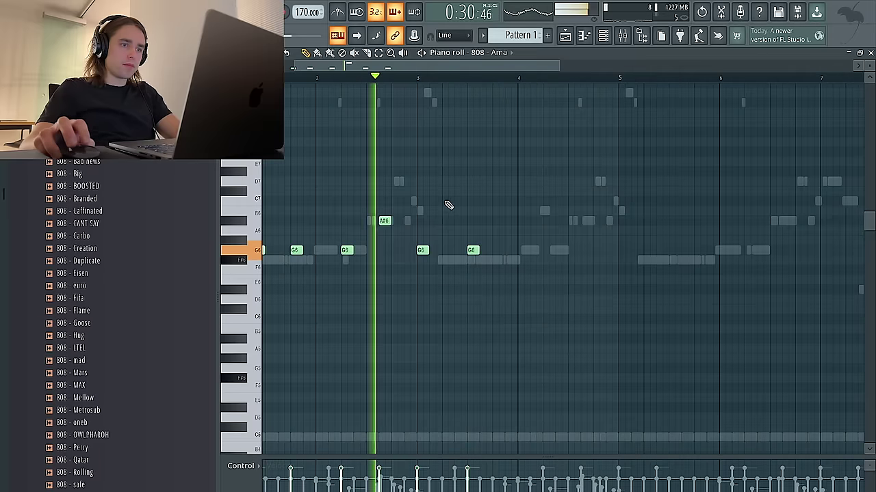
right_click(476, 250)
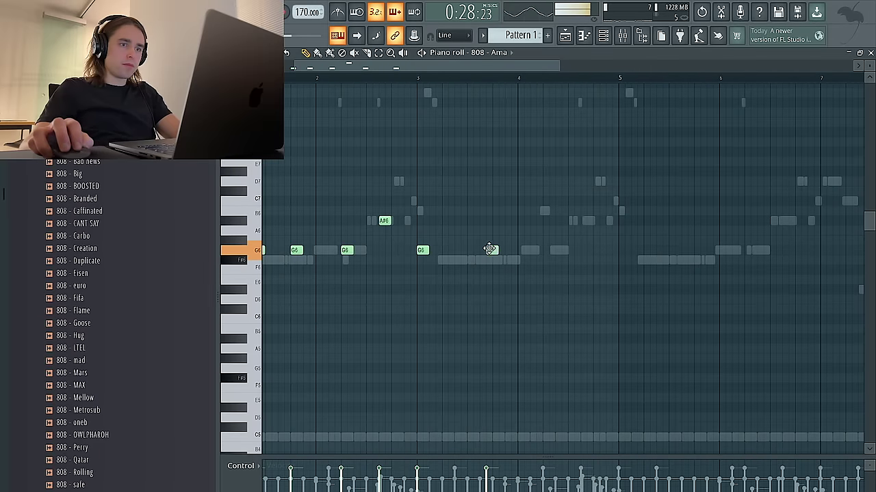
right_click(305, 250)
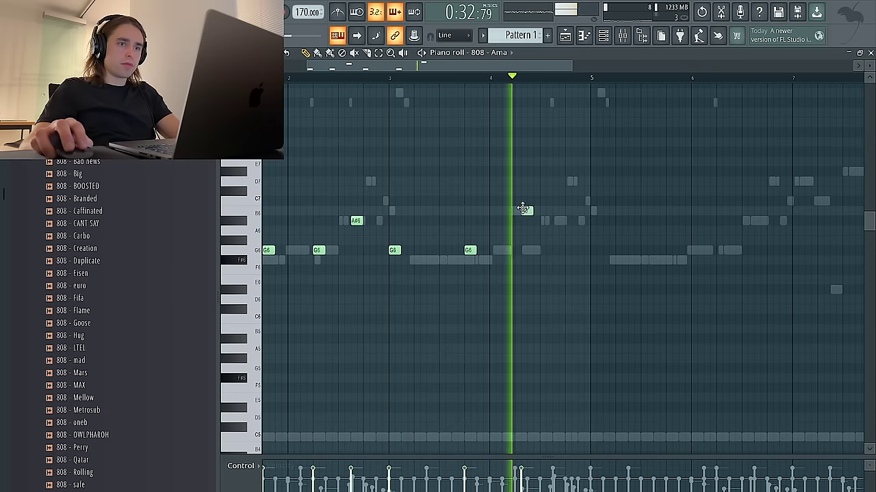
left_click(523, 212)
key("space")
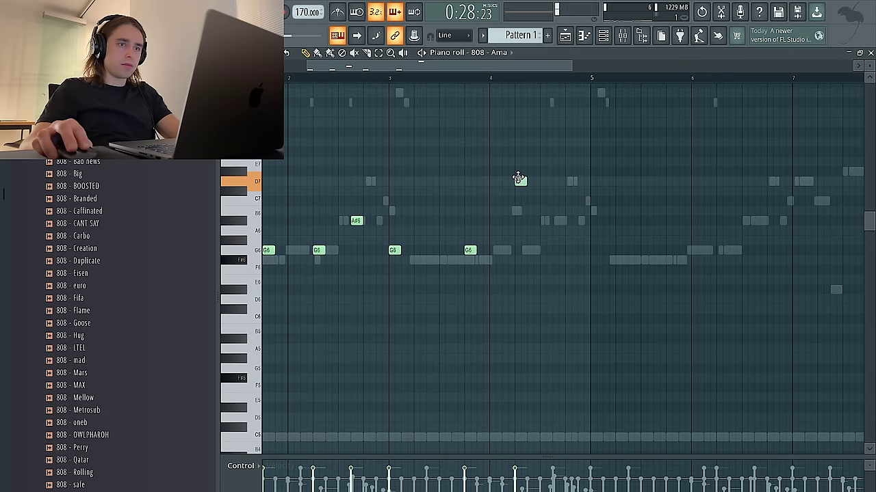
Extend all the 808 notes legato and duplicate the four-bar phrase into bars 5 to 8
key("ctrl+a")
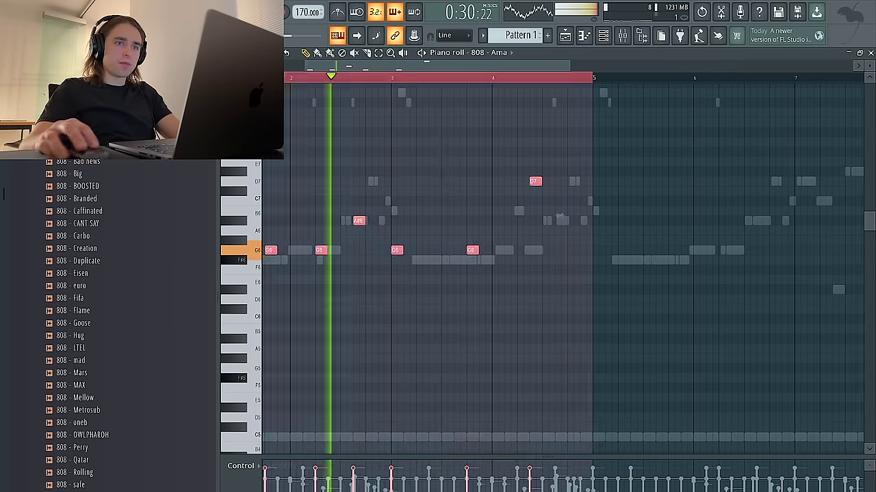
key("ctrl+b")
key("ctrl+a")
key("ctrl+l")
key("ctrl+d")
scroll(374, 286, "down", 2)
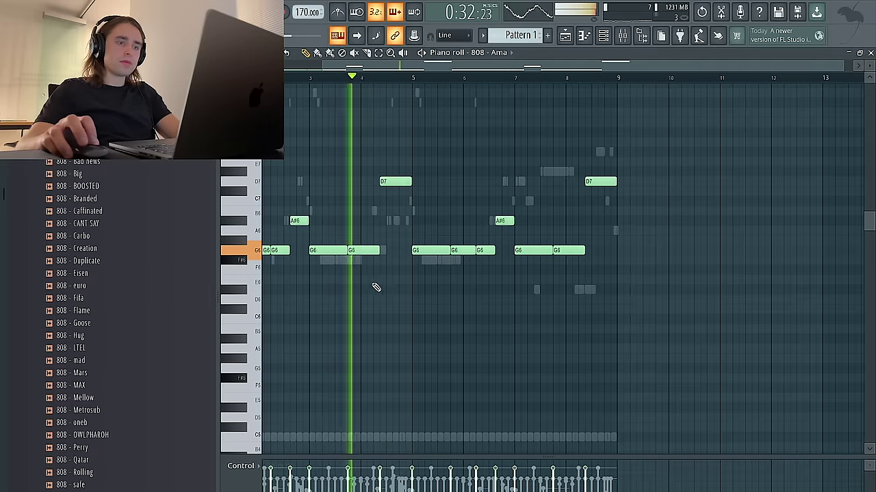
Move the D7 notes in bars 4 and 8 slightly earlier and reapply legato to close the gaps
left_click_drag(389, 181, 382, 181)
key("ctrl+l")
left_click_drag(591, 182, 584, 181)
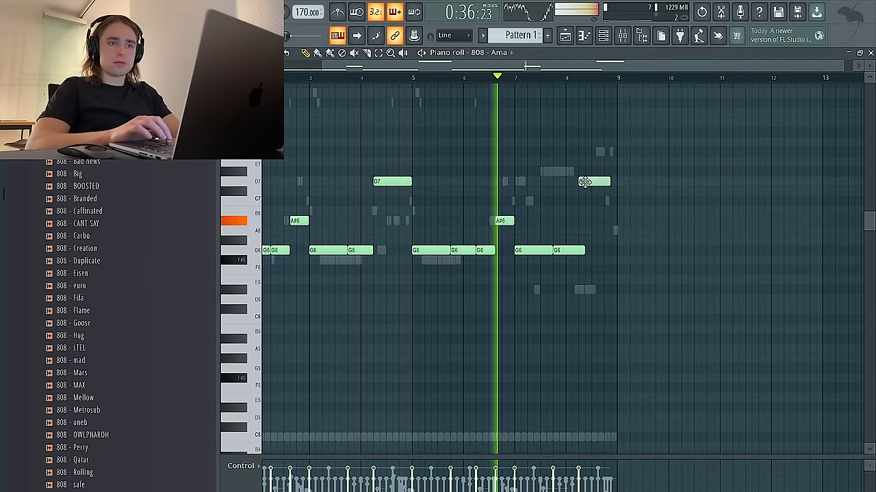
key("ctrl+l")
Change the pitch of the two G6 notes starting at bar 7 to D7
left_click_drag(610, 235, 515, 265)
scroll(511, 253, "right", 1)
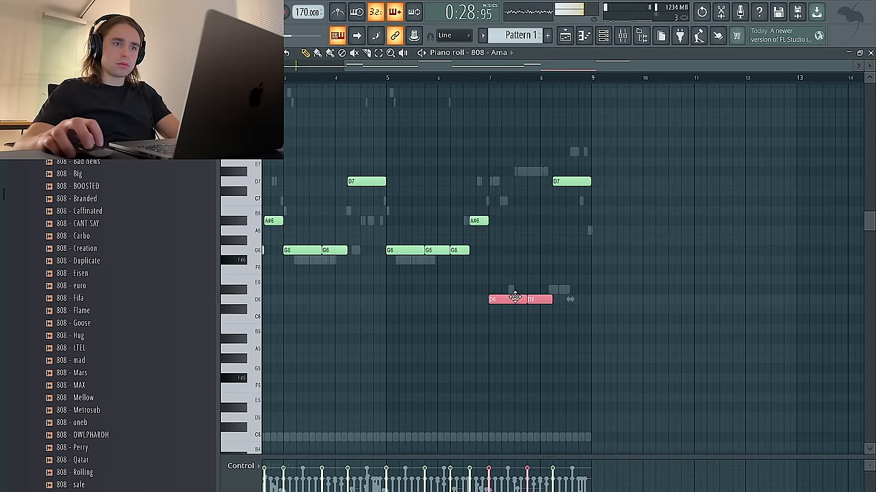
left_click_drag(578, 206, 509, 170)
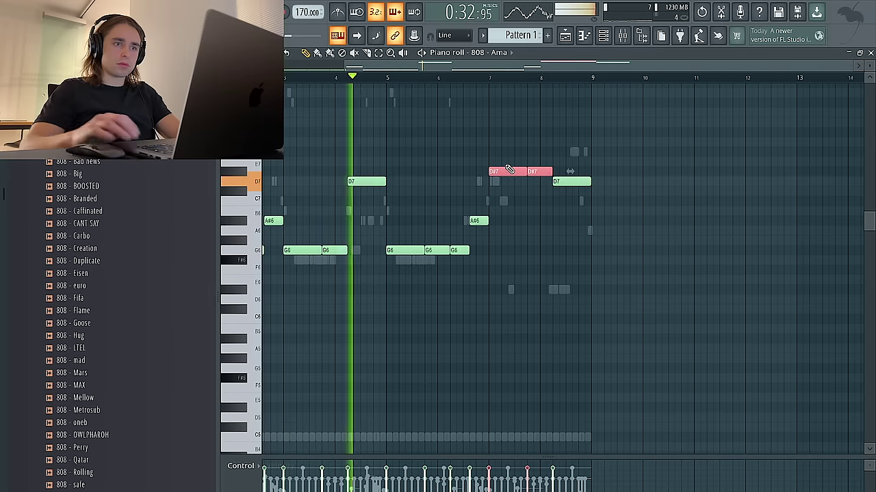
key("Down")
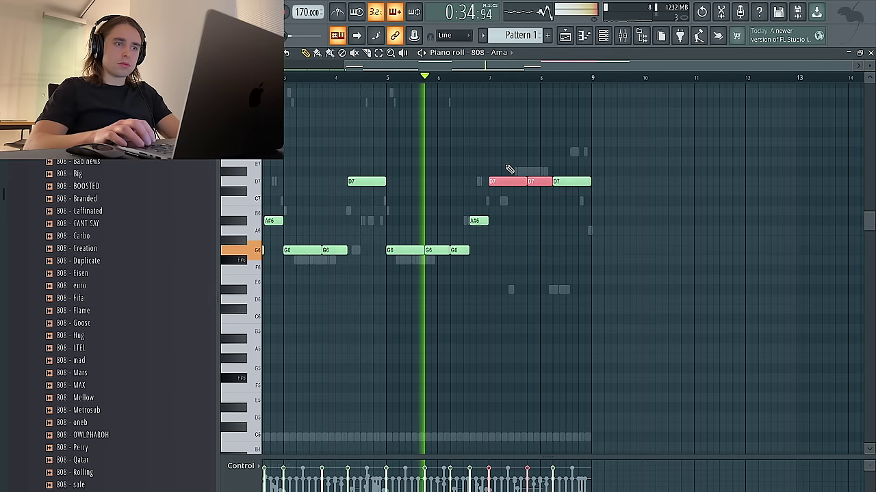
Raise the second D7 of bar 7 to D#7 and transpose the whole 808 line down one octave
left_click(262, 53)
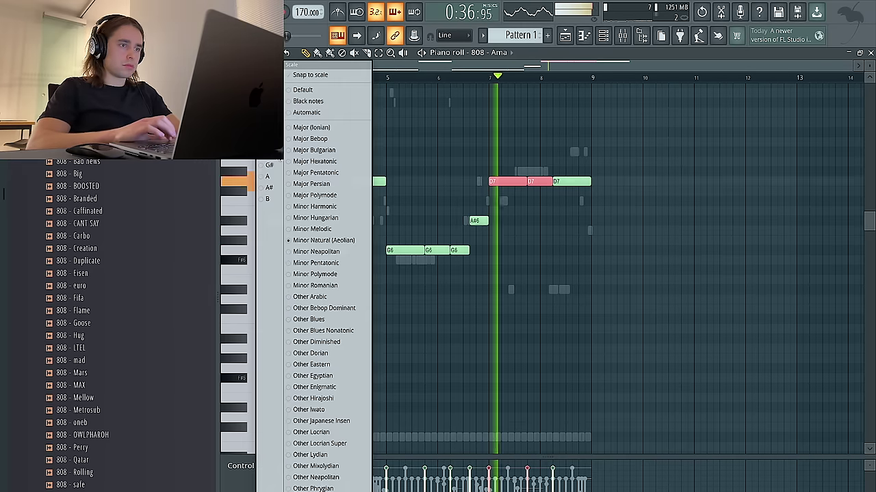
key("Escape")
left_click(544, 155, "ctrl")
left_click_drag(543, 183, 543, 167)
key("ctrl+Down")
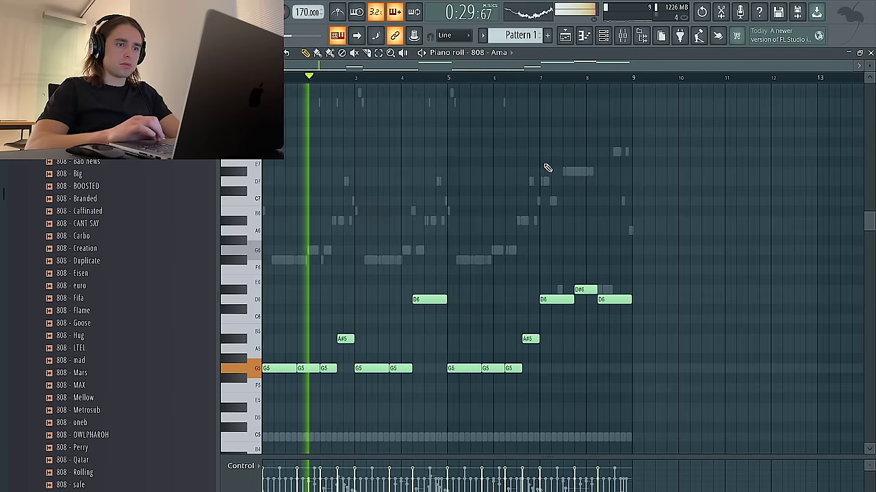
Lower the D6 note in bar 4 one octave to D5 and split it into two equal notes
left_click_drag(465, 320, 417, 253)
key("ctrl+Down")
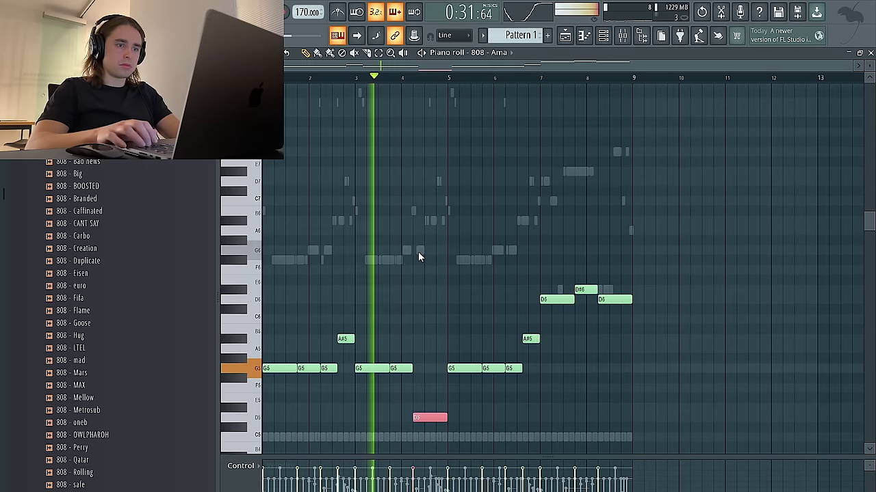
key("ctrl+a")
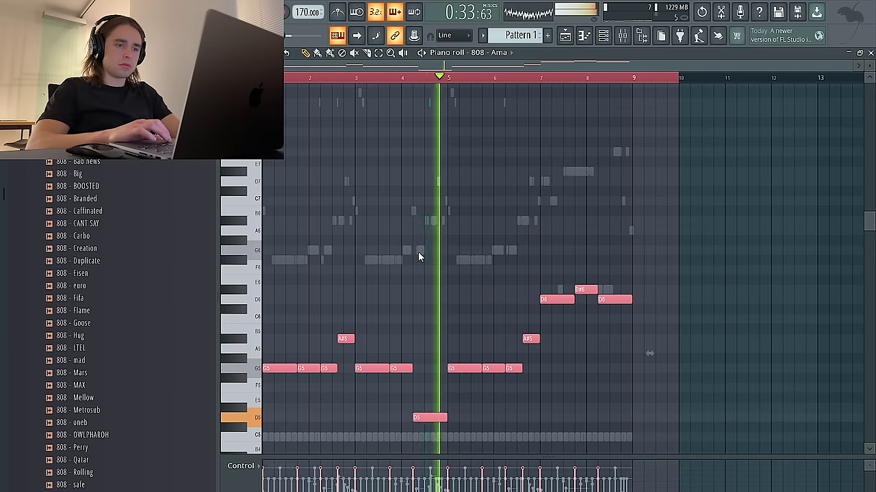
key("ctrl+d")
scroll(444, 421, "up", 2)
scroll(438, 385, "down", 3)
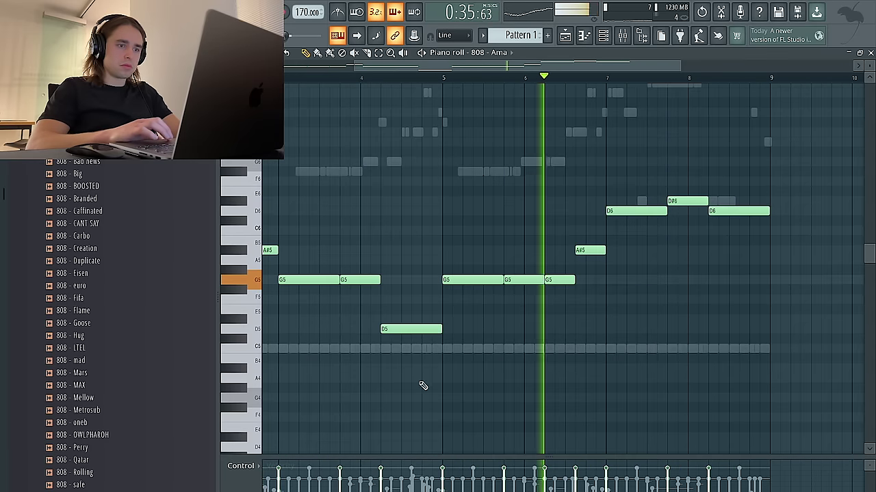
key("ctrl+l")
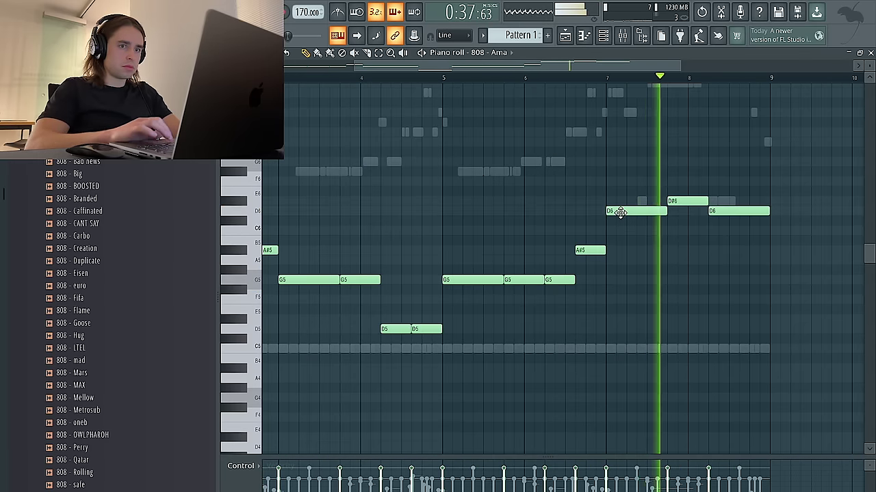
Lower the three notes in bars 7 and 8 one octave to D5, D#5 and D5
scroll(622, 213, "down", 2)
left_click_drag(758, 208, 628, 142)
key("ctrl+Down")
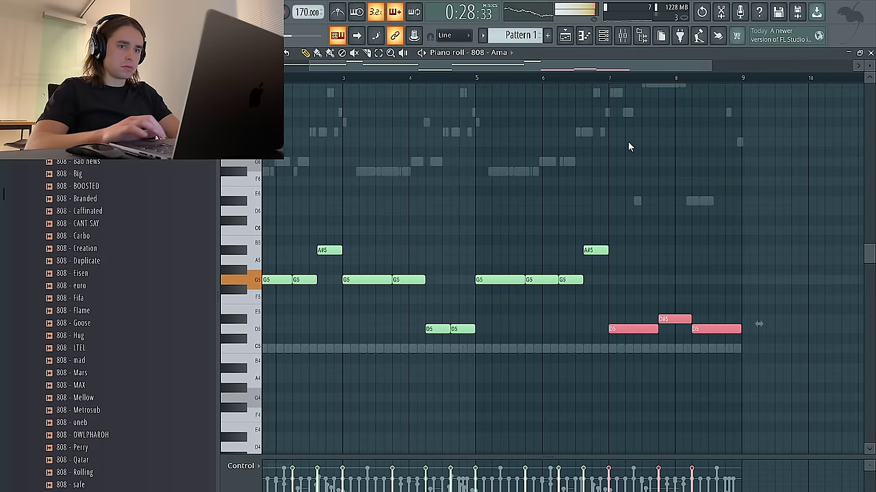
scroll(628, 144, "down", 2)
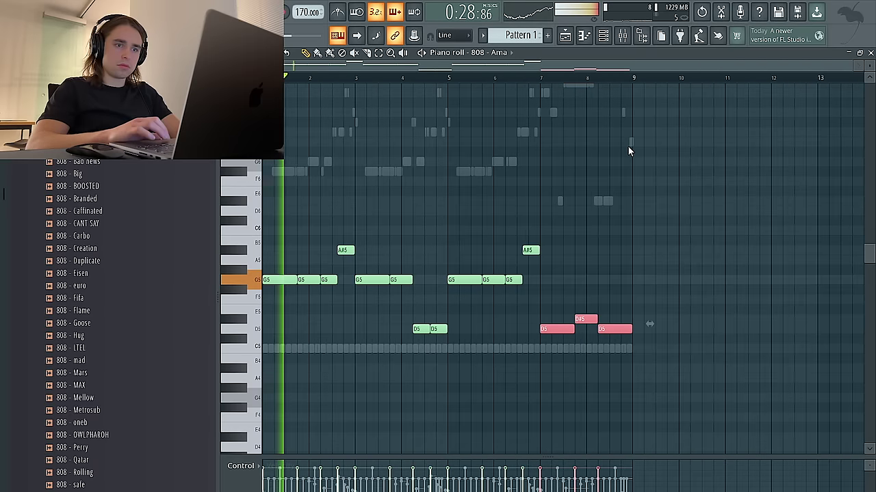
Split the final D5 in bar 8 into two notes and remove the D#5, extending the preceding D5 over its place
right_click(587, 356)
scroll(587, 356, "up", 3)
left_click(616, 349)
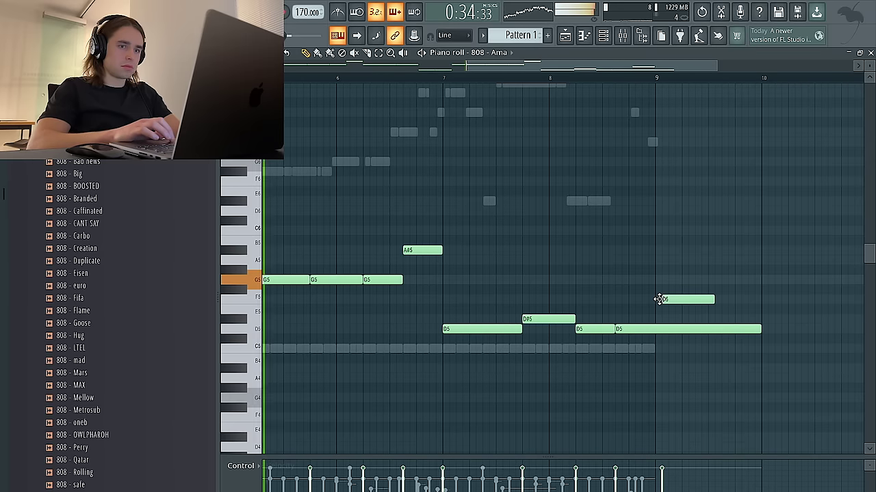
left_click_drag(665, 300, 660, 298)
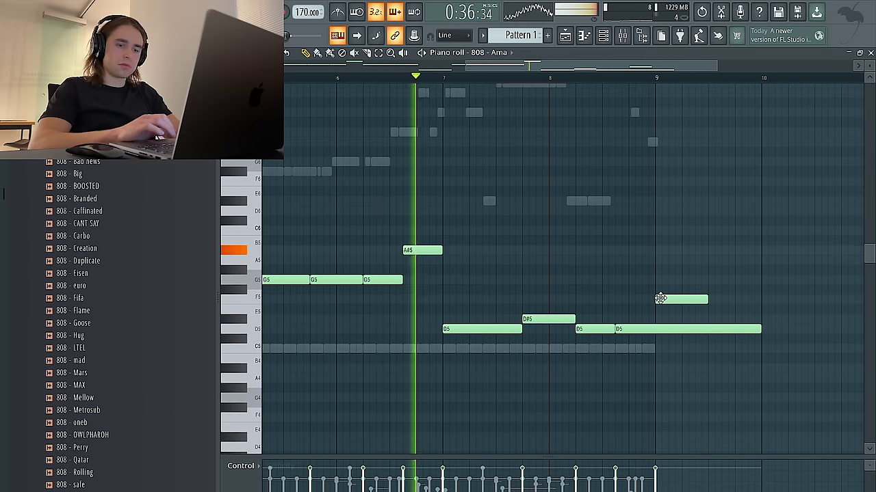
right_click(659, 299)
scroll(680, 256, "down", 3)
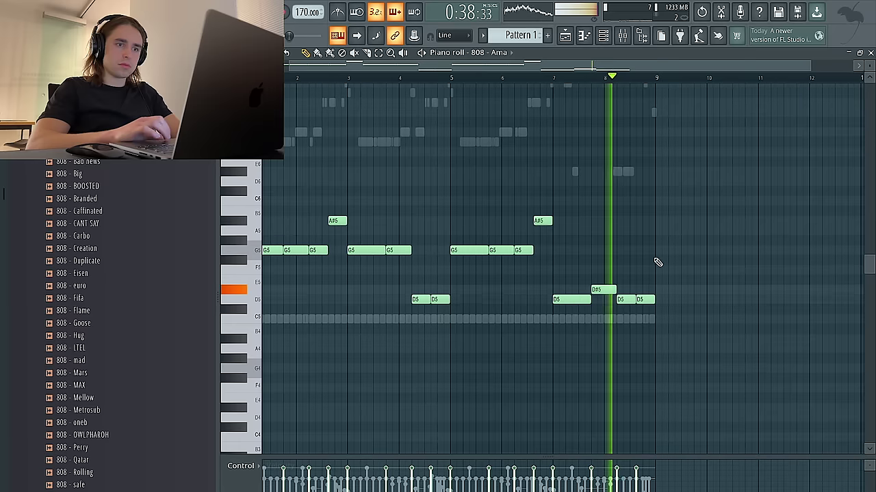
right_click(603, 290)
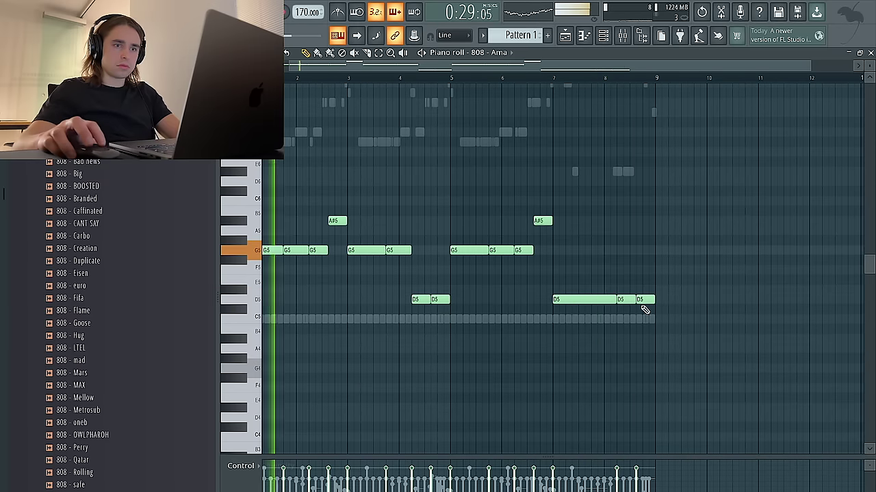
Raise the last two D5 notes in bar 8 two octaves to D7
scroll(645, 310, "up", 1)
left_click_drag(665, 353, 631, 312)
key("ctrl+Up")
key("ctrl+Up")
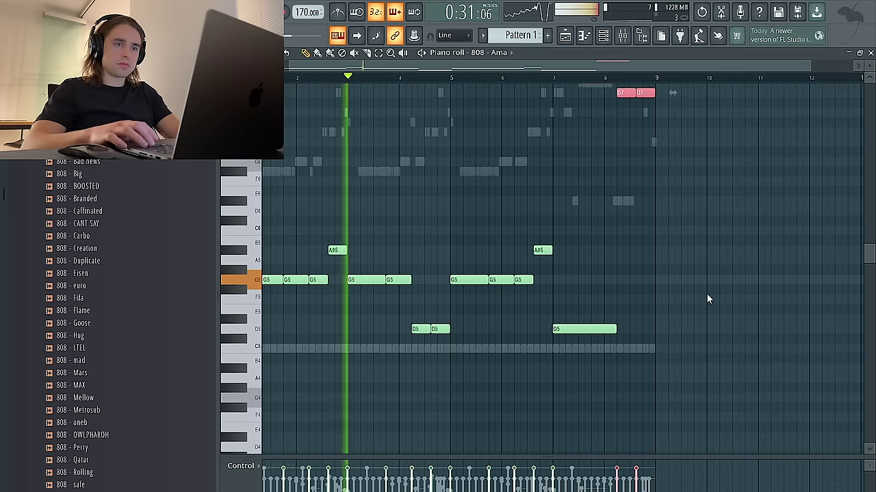
scroll(708, 291, "up", 3)
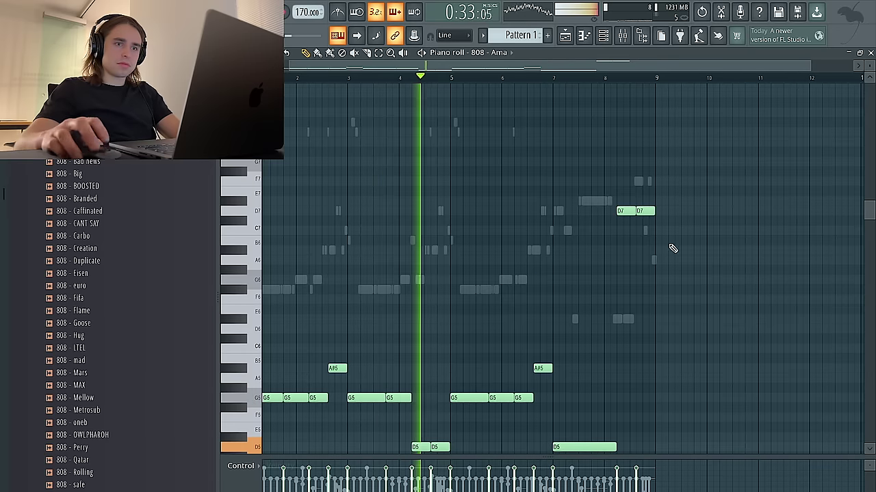
Raise the final note to F7 and drop the last two notes two octaves to D5 and F5
left_click_drag(645, 210, 645, 181)
left_click_drag(705, 204, 615, 168)
key("ctrl+Down")
key("ctrl+Down")
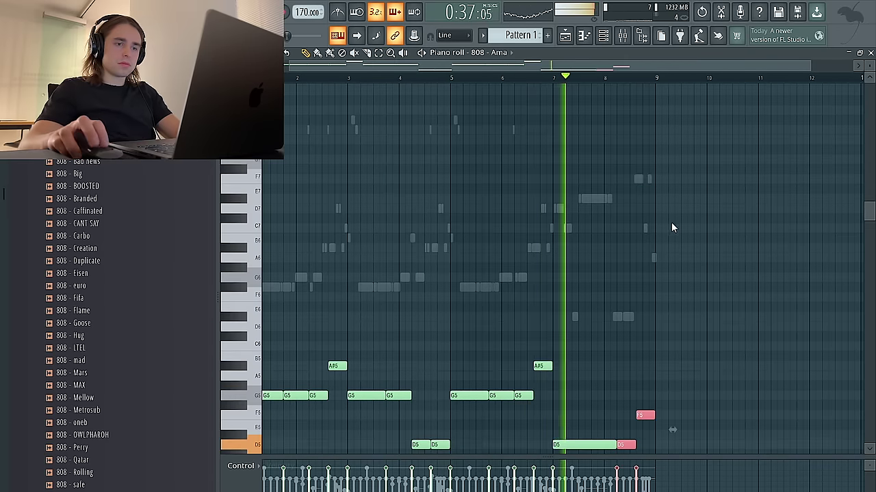
scroll(667, 229, "down", 2)
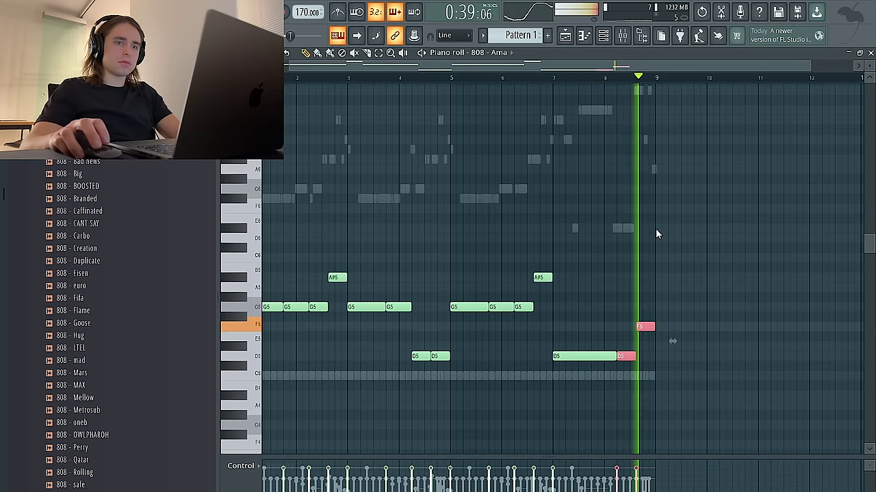
key("ctrl+a")
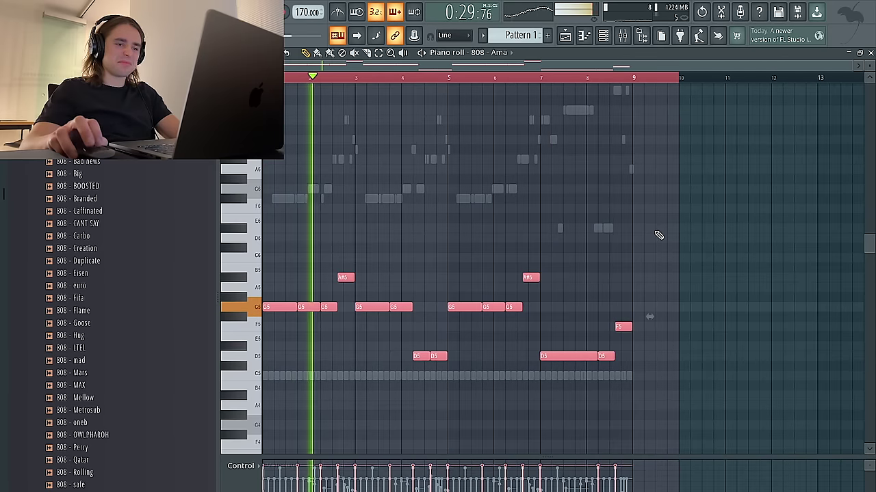
key("ctrl+d")
Browse the 808s sample folder and show the Unsorted channel group in the channel rack
scroll(119, 191, "up", 2)
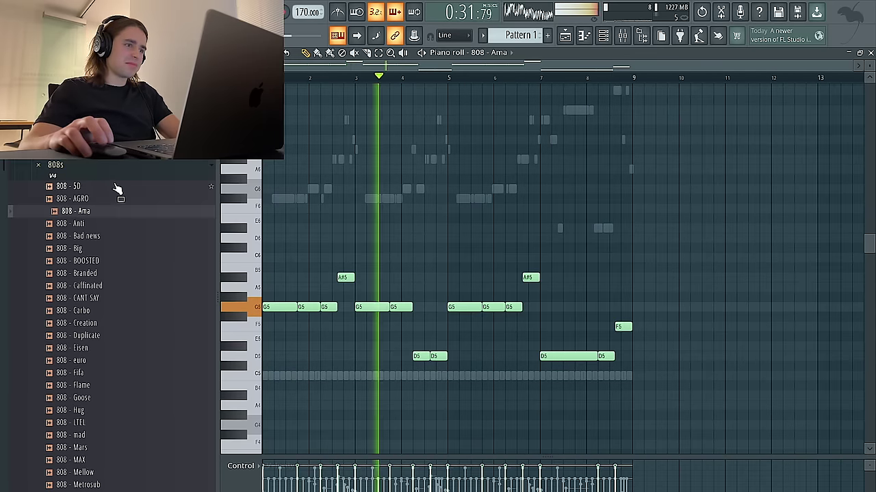
scroll(119, 184, "down", 10)
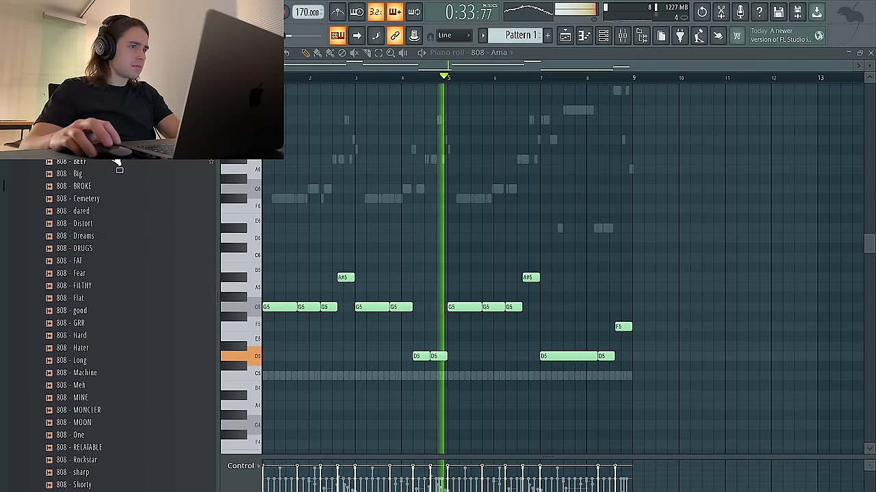
left_click(604, 36)
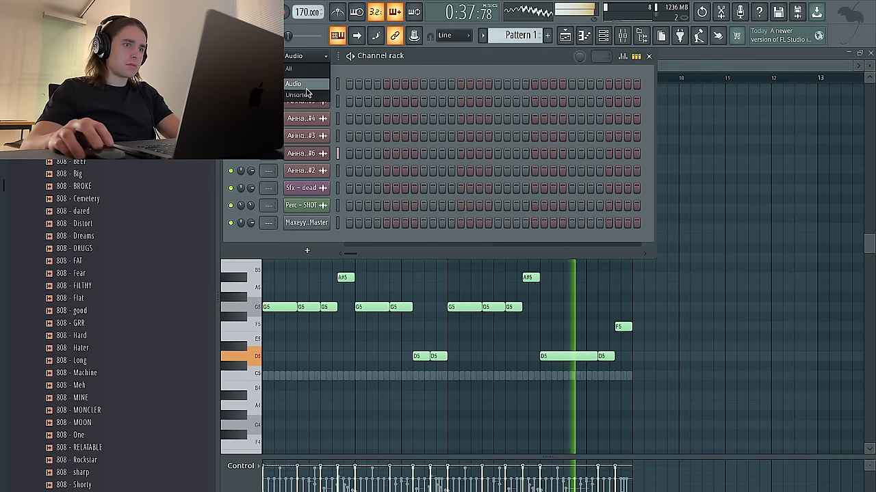
left_click(306, 94)
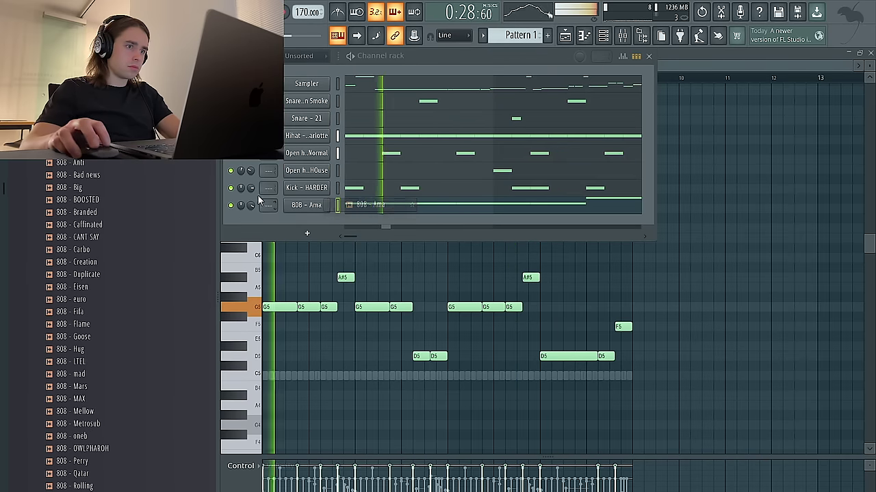
Try the 808 - AGRO and 808 - 5D samples in place of 808 - Ama on the bass channel
left_click_drag(250, 206, 250, 204)
middle_click(112, 139)
middle_click(113, 125)
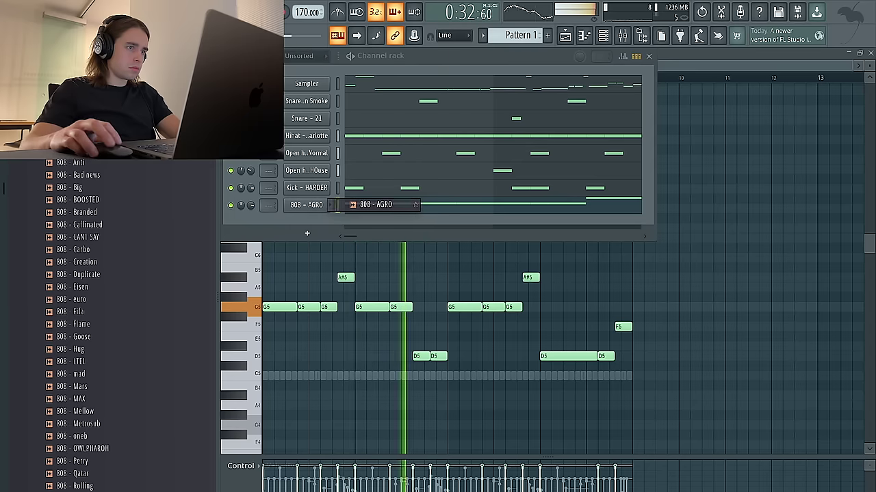
middle_click(113, 113)
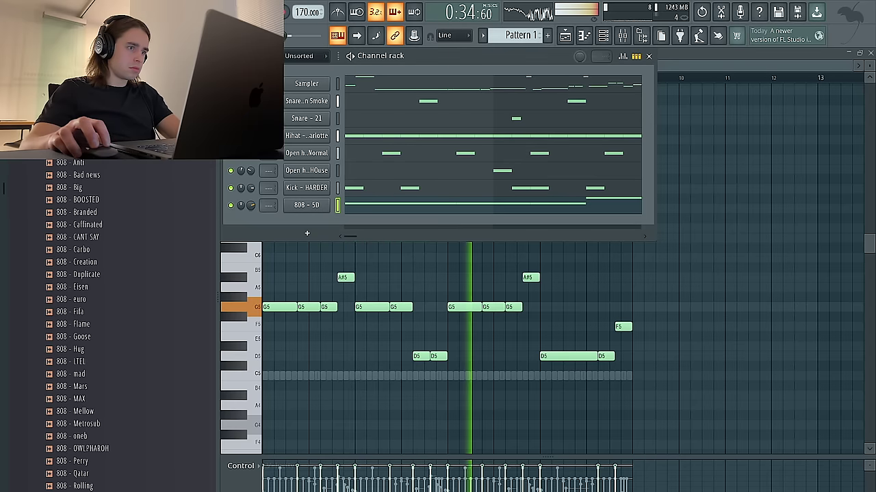
Replace the bass channel's sample with 808 - DEEP from the 808s folder of the Maxeyy Stash V2 Drum Kit
scroll(186, 217, "up", 2)
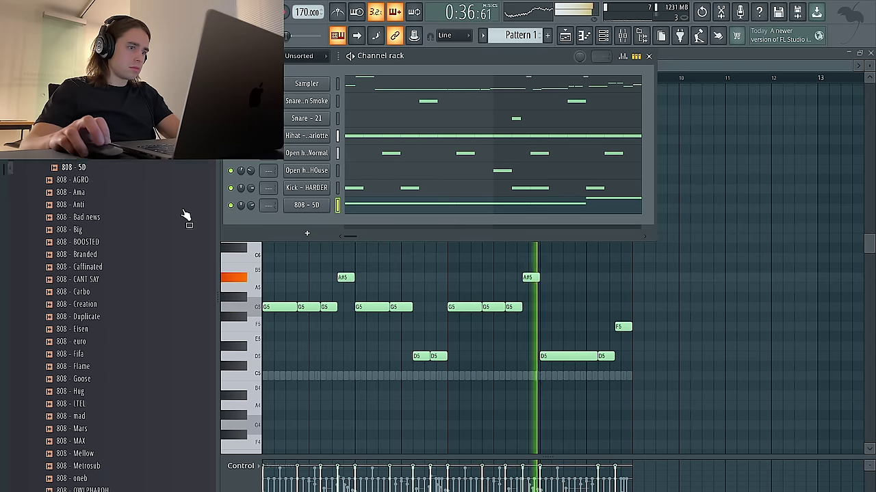
scroll(186, 215, "up", 3)
left_click(113, 177)
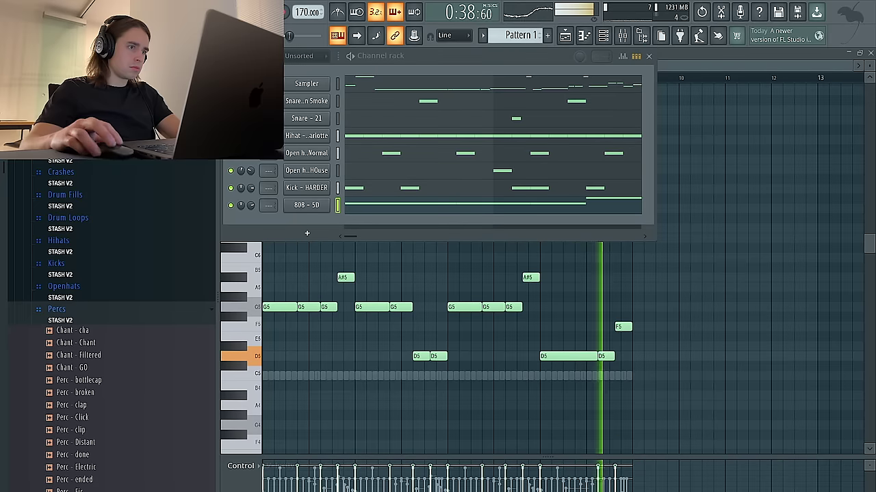
left_click(130, 127)
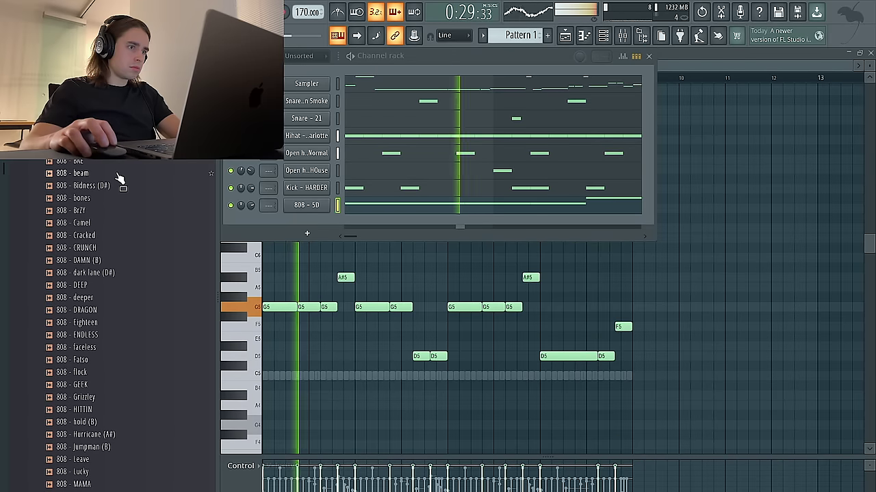
left_click_drag(118, 287, 373, 205)
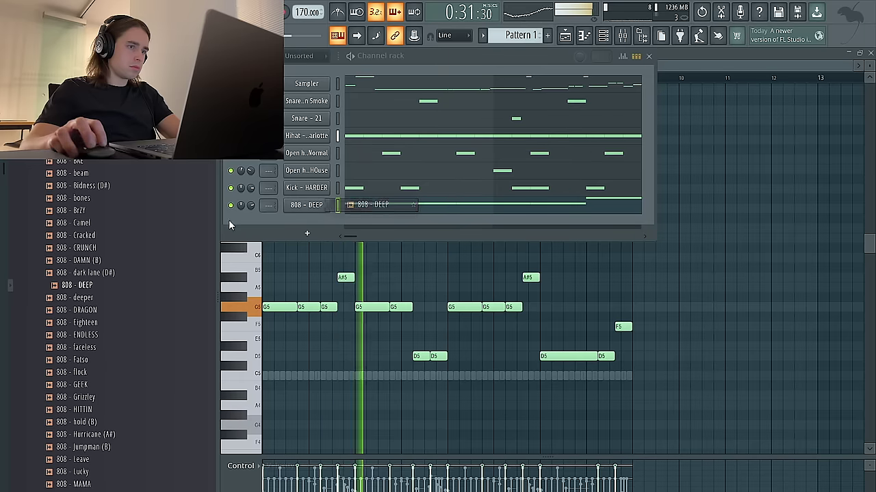
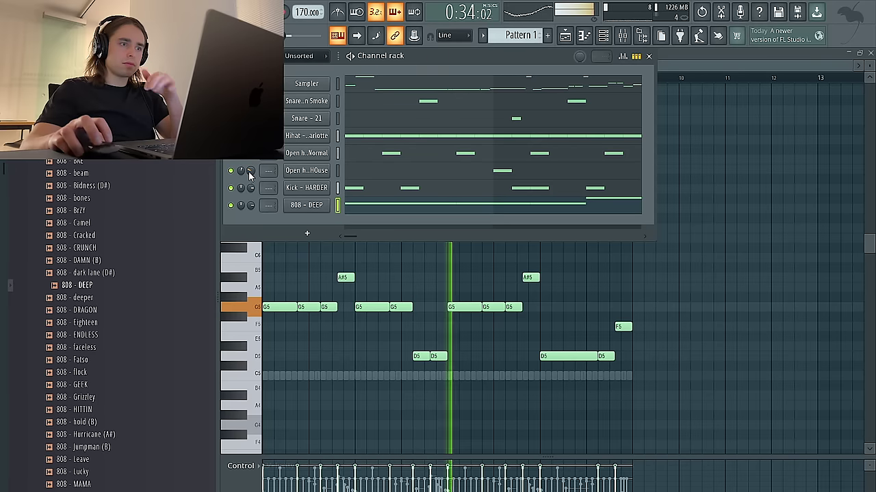
Review the arrangement in the playlist and check the sampled melody's level in the mixer
key("F6")
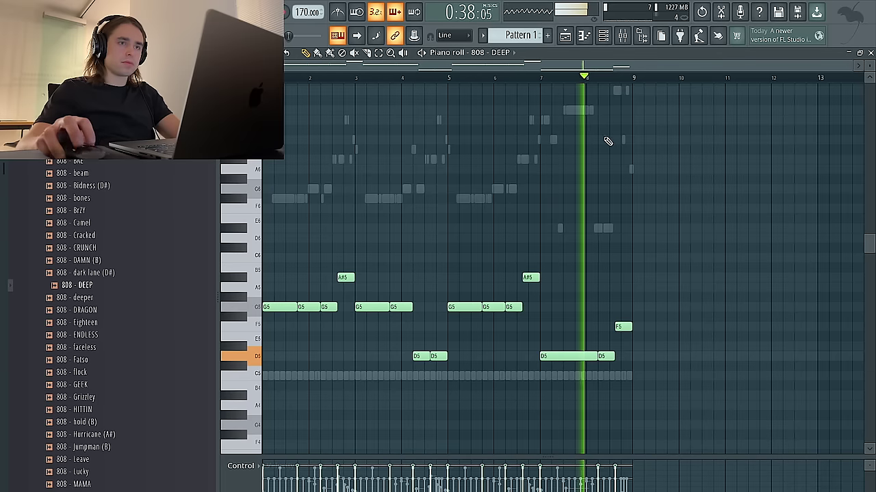
left_click(565, 35)
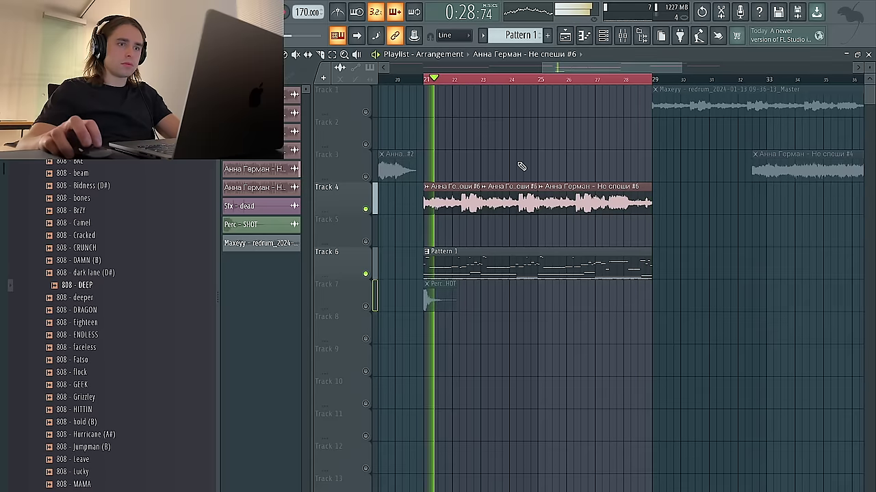
scroll(521, 167, "down", 3)
left_click(620, 35)
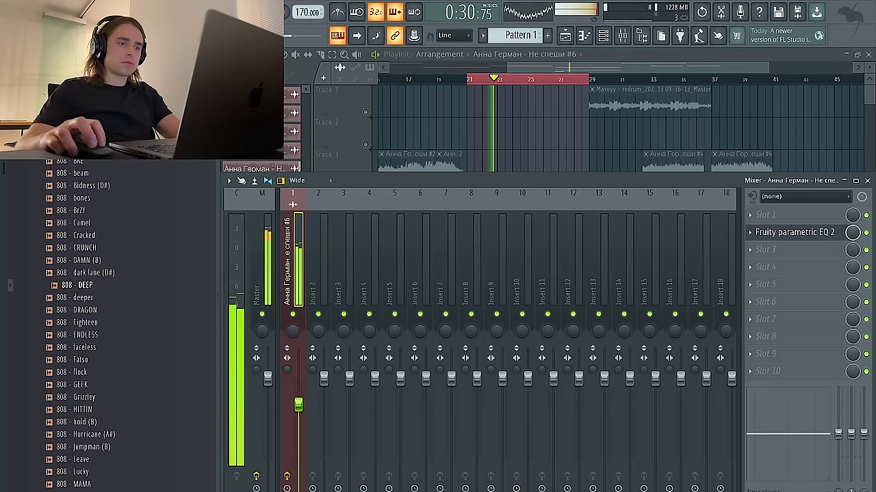
right_click(486, 115)
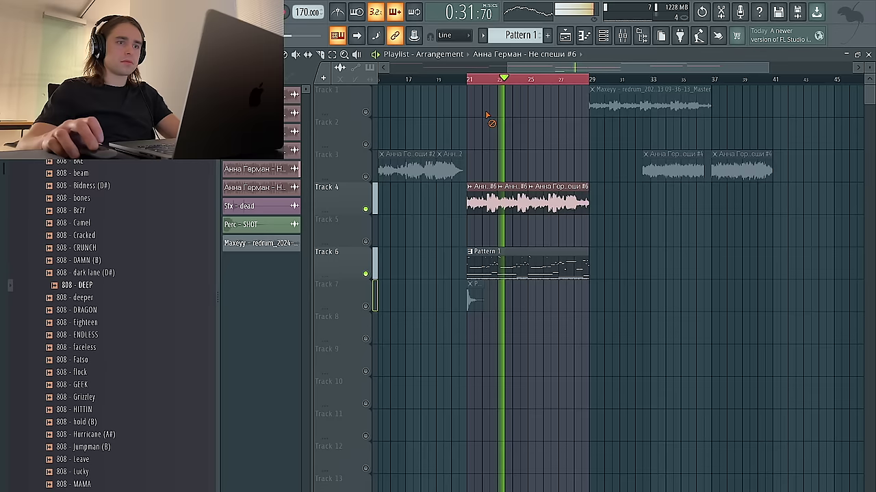
Duplicate the eight-bar section starting at bar 21, with its melody, Pattern 1 and Perc - SHOT clips, to bar 29
left_click(605, 37)
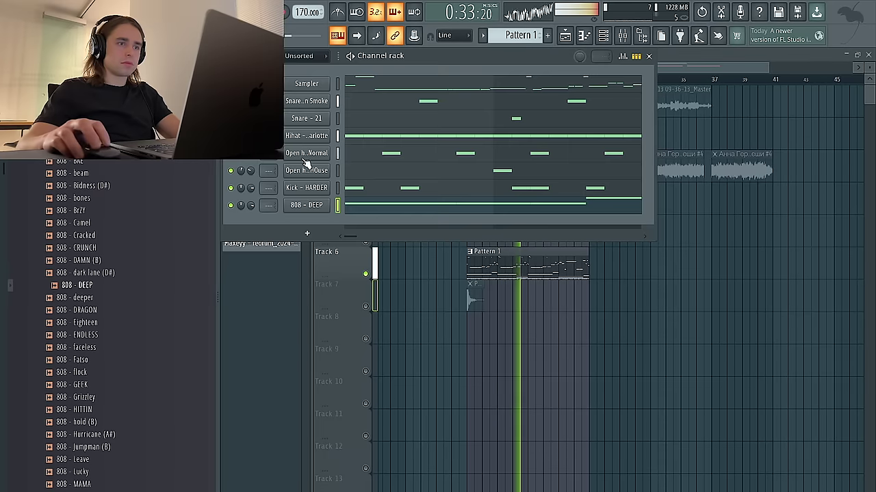
scroll(121, 194, "up", 3)
left_click(95, 194)
right_click(603, 391)
key("ctrl+d")
left_click_drag(677, 303, 461, 268)
key("ctrl+b")
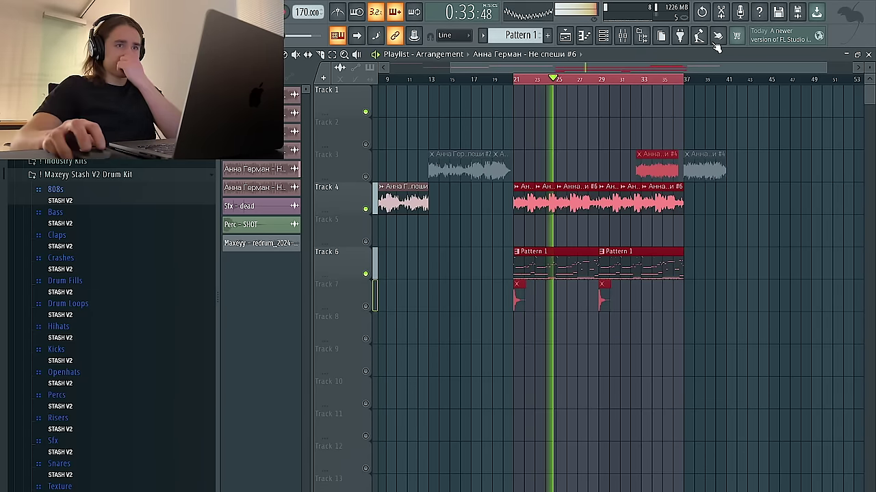
Lower the sampled melody's volume on mixer insert 1 and play the intro from the start and from bar 5
left_click(620, 37)
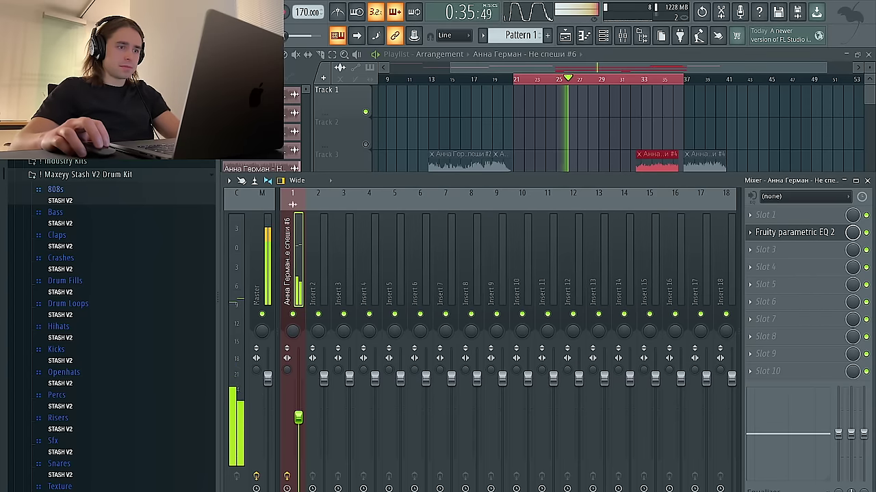
key("F9")
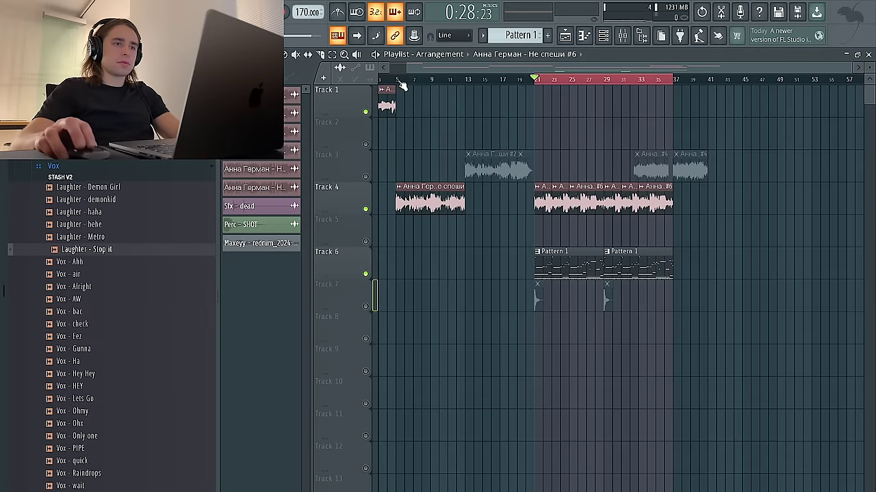
left_click_drag(401, 83, 420, 80)
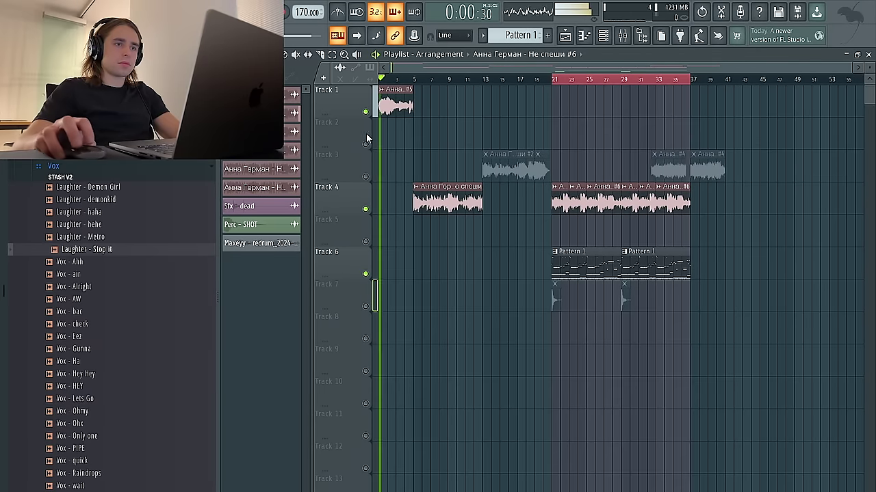
key("ctrl+d")
left_click(415, 79)
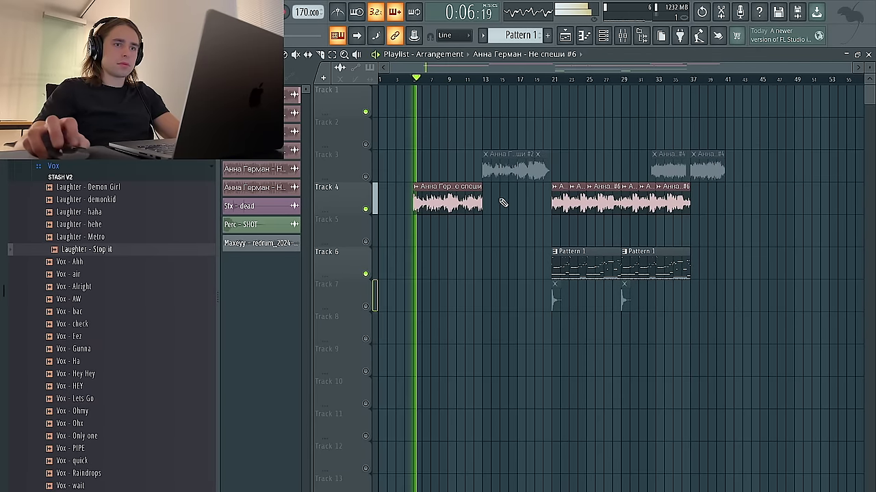
Lay one continuous melody clip over the intro from bar 1 to bar 21 on Track 4
double_click(567, 205)
key("Escape")
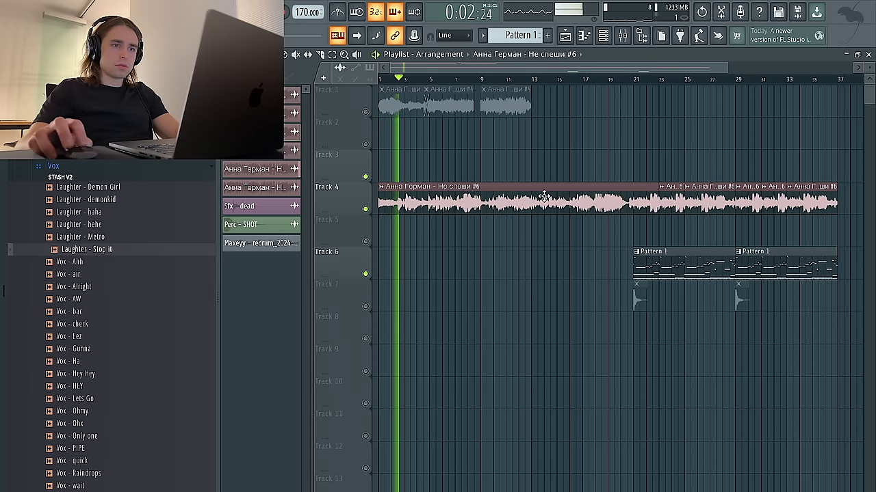
Cut the lows and highs of the separate intro melody with Fruity parametric EQ 2 and add Fruity Reeverb 2 to its insert
scroll(626, 212, "up", 3)
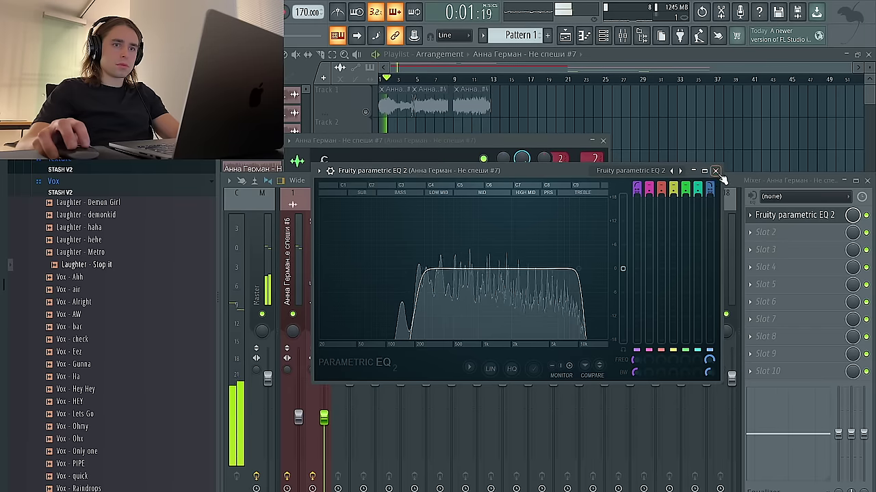
left_click(716, 171)
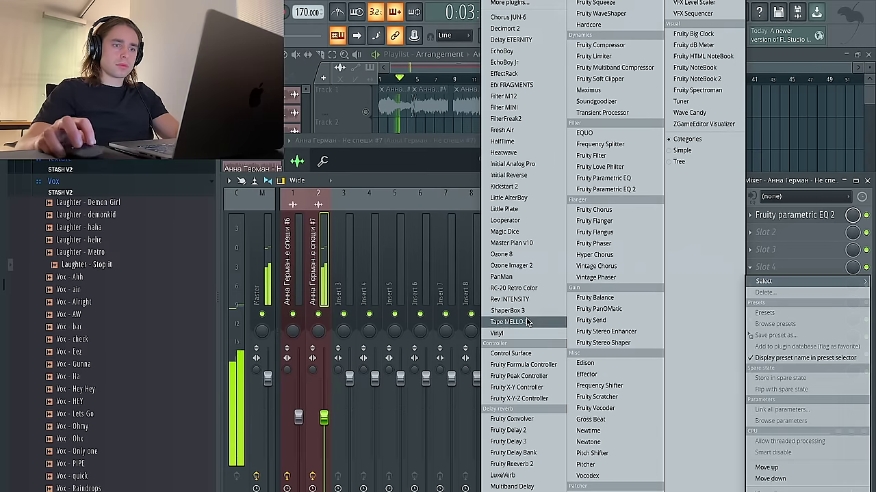
left_click(511, 464)
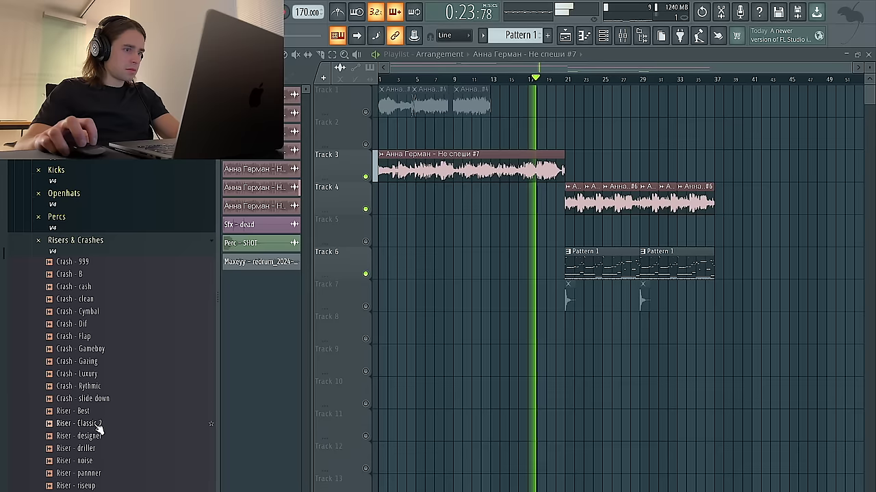
Place the Riser - Classic 2 sample on Track 8 at bar 17 and time-stretch it in Stretch mode to end at bar 21
left_click_drag(117, 424, 528, 333)
double_click(542, 332)
left_click_drag(473, 176, 472, 388)
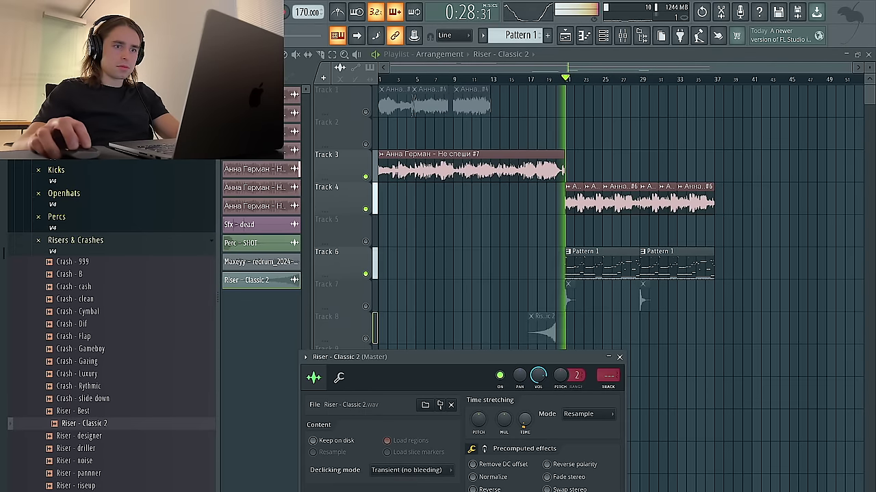
left_click(573, 417)
left_click(575, 447)
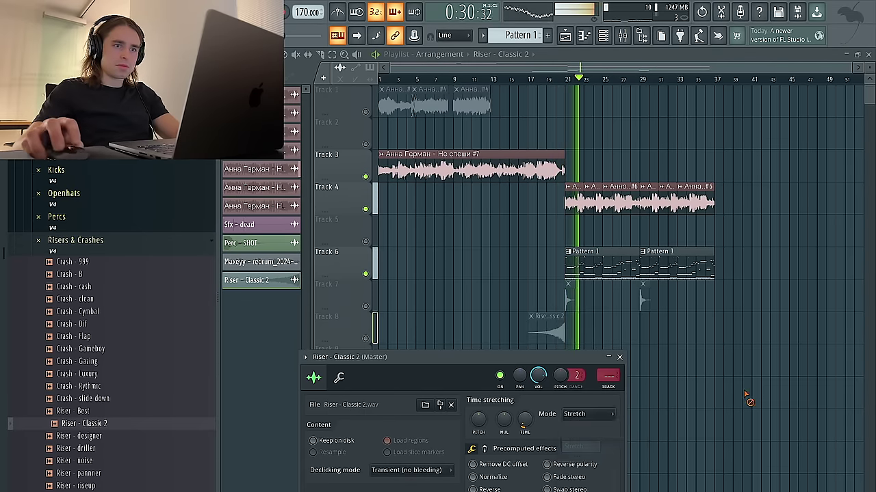
right_click(740, 393)
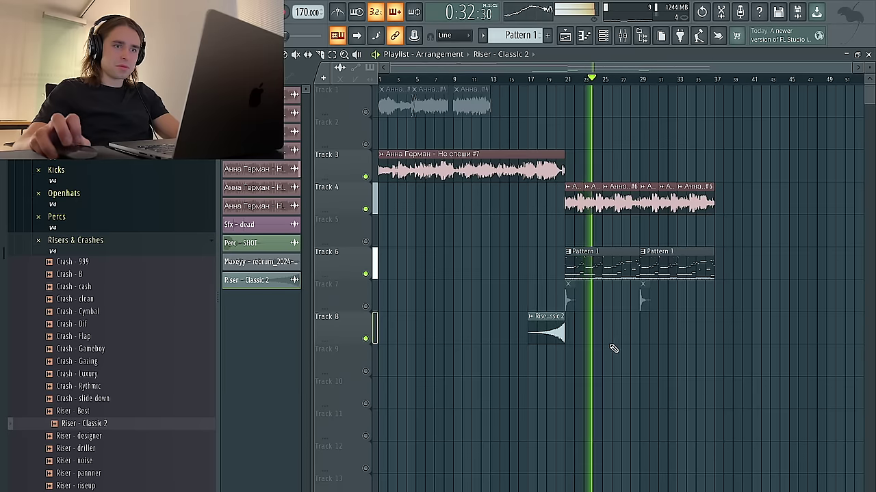
Remove the muted Perc - SHOT clips from Track 7 and check the riser's channel settings
scroll(612, 348, "up", 2)
double_click(523, 329)
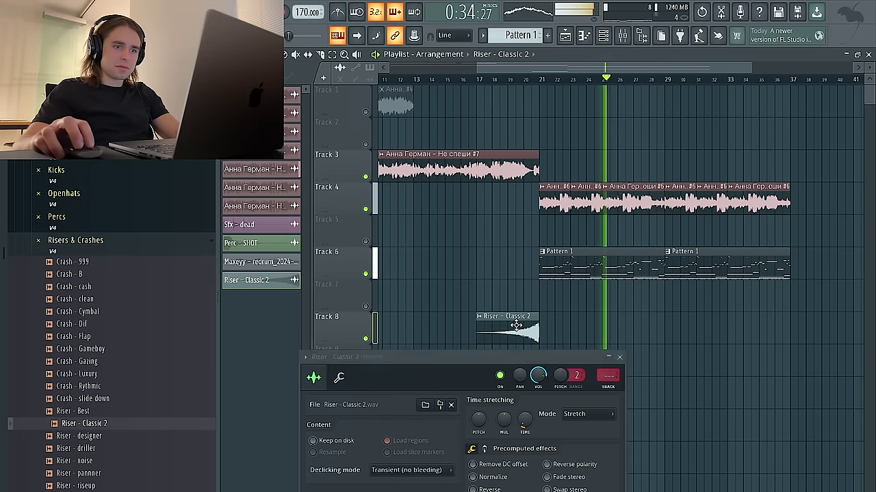
right_click(588, 231)
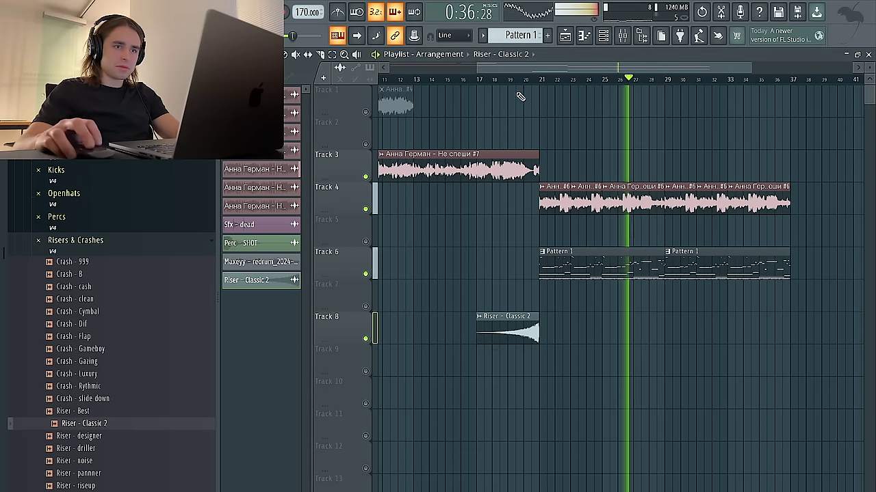
Try layering a copy of the first drop melody clip on Track 2 over bars 19 to 21 and play the transition
scroll(571, 129, "down", 2)
left_click_drag(554, 204, 531, 134)
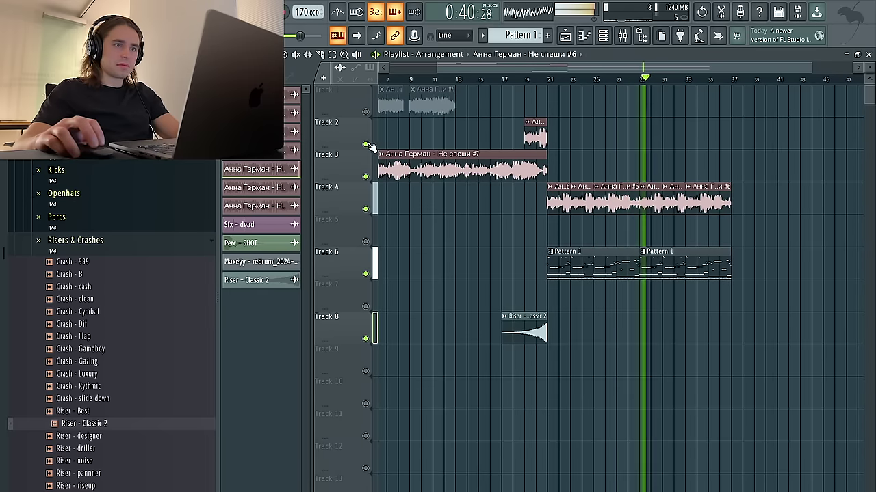
left_click(518, 83)
scroll(520, 130, "up", 2)
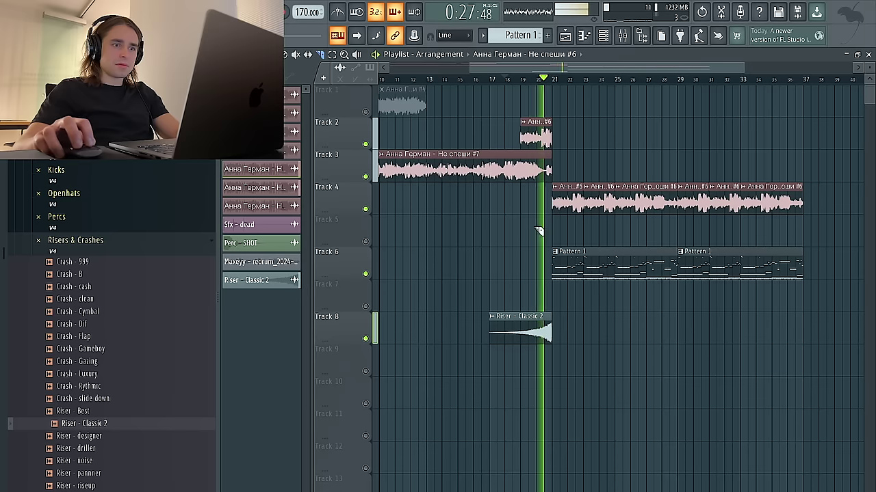
Mute the riser on Track 8 and play the lead-in to the drop without it
left_click(367, 338)
key("space")
key("space")
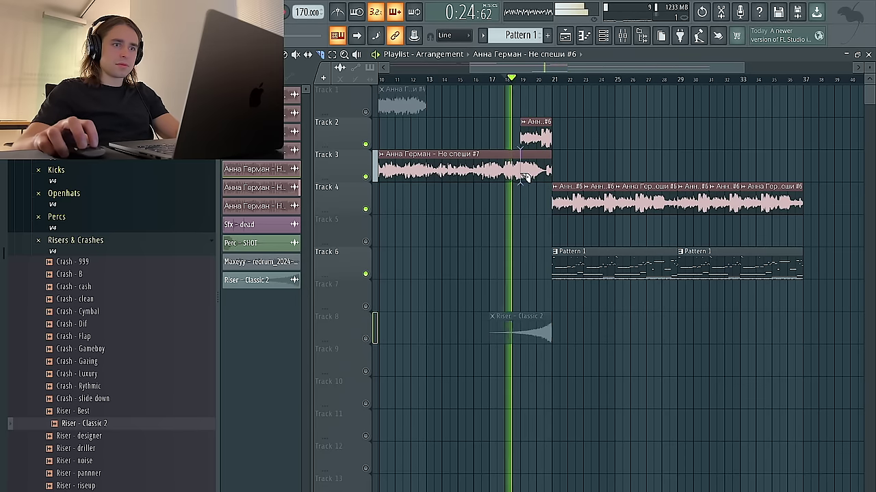
Slice the intro melody on Track 3 at bar 19, undo its tail's removal, and trim the tail to end before bar 21
right_click(525, 175)
key("ctrl+z")
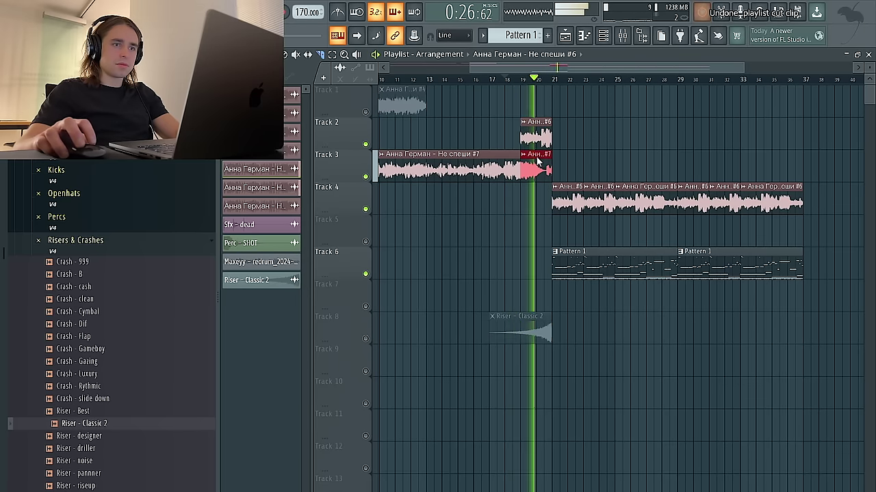
key("space")
scroll(550, 170, "up", 4)
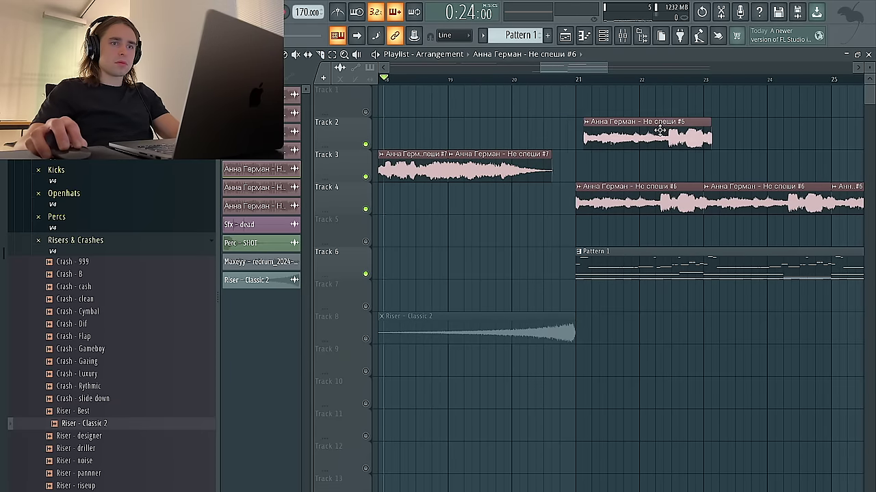
Try a short melody chop on Track 2 just before bar 21 and delete it
key("space")
left_click_drag(593, 140, 556, 141)
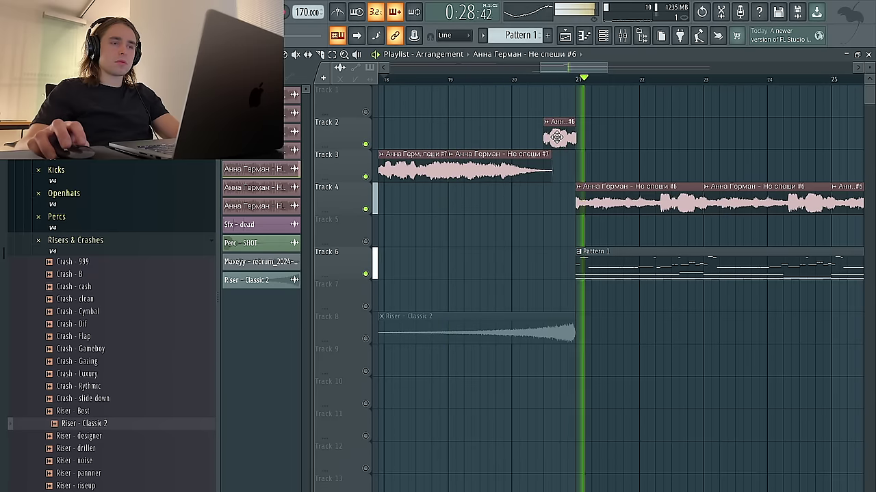
right_click(557, 137)
Play the transition into bar 21 and shorten the Track 3 melody tail to end just before bar 20
key("space")
key("space")
scroll(556, 274, "down", 3)
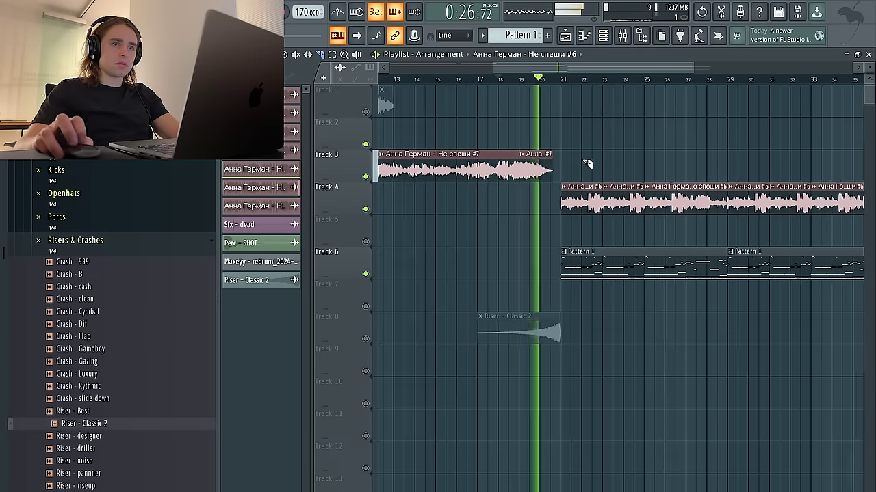
scroll(586, 168, "up", 3)
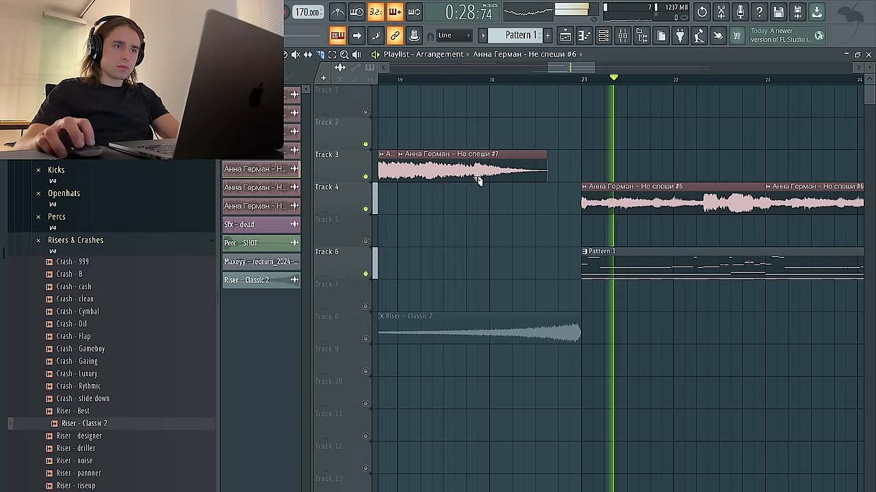
scroll(471, 177, "up", 3)
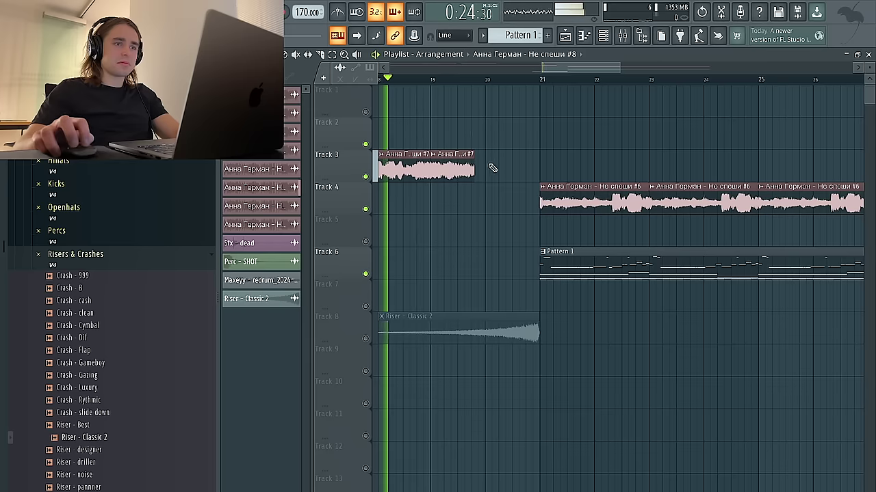
Extend the Track 3 melody tail to end at bar 21 and play the transition into the drop
left_click_drag(474, 156, 541, 156)
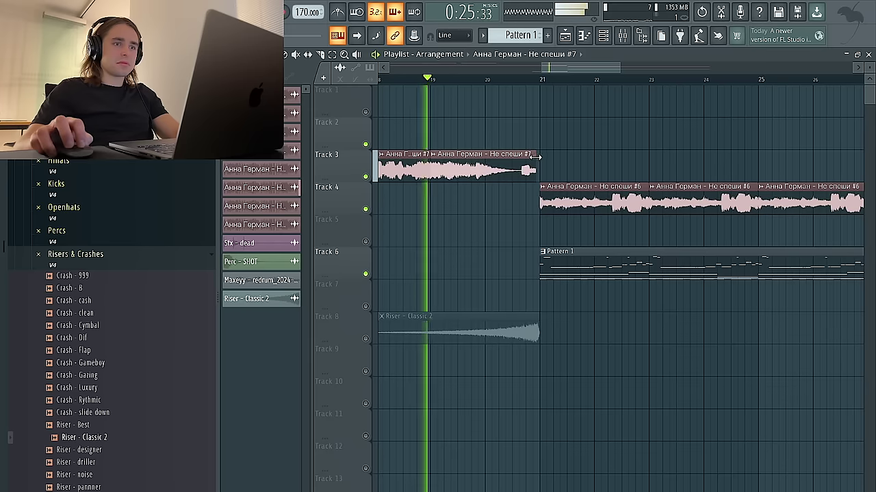
scroll(542, 154, "up", 3)
scroll(542, 155, "down", 3)
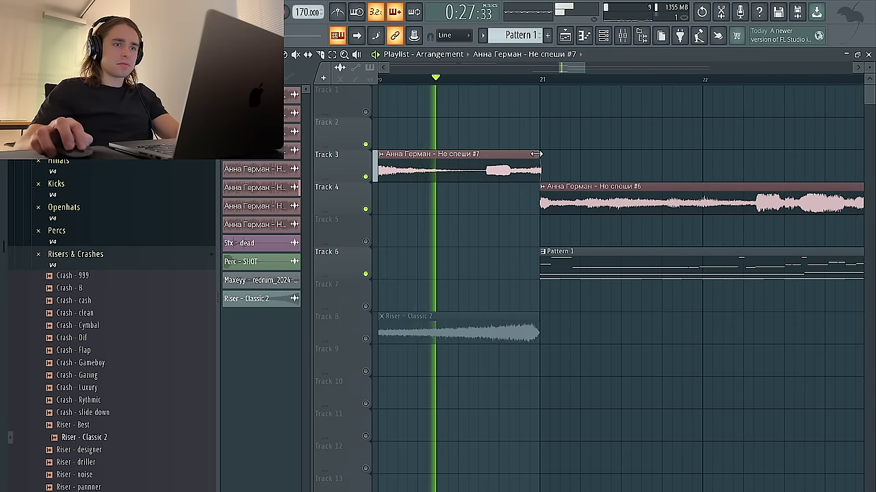
scroll(538, 132, "down", 4)
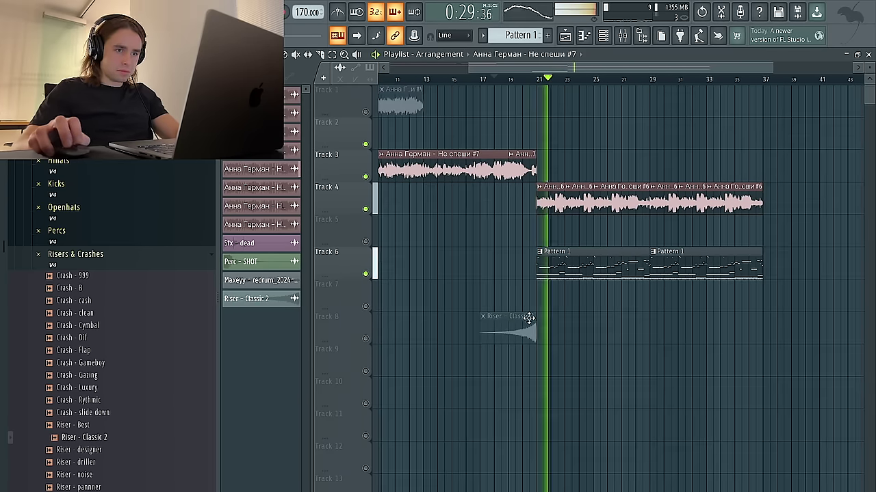
Delete the Riser - Classic 2 clip from Track 8 and place Riser - Basic from STASH V2 on Track 7 just before bar 21
right_click(490, 333)
scroll(190, 351, "down", 3)
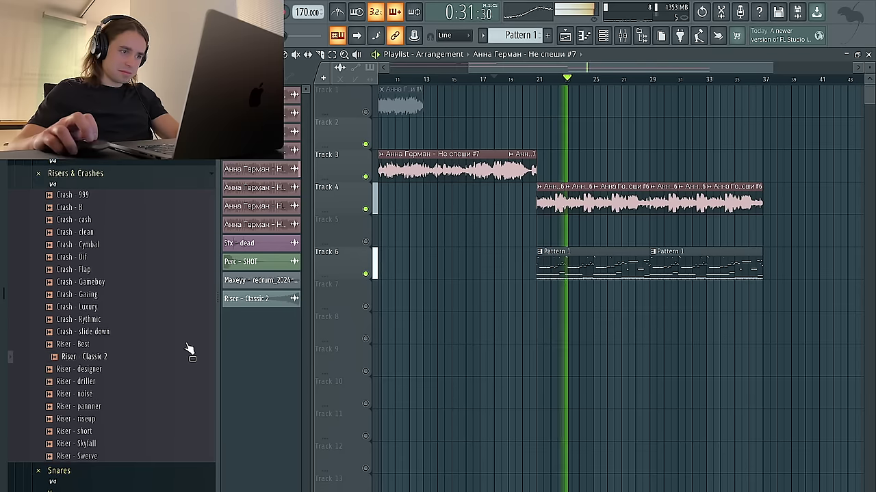
key("space")
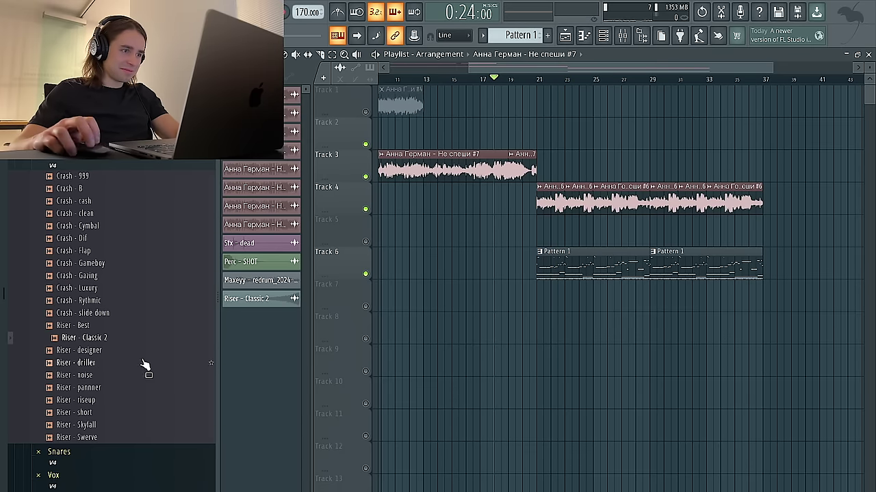
scroll(103, 195, "up", 10)
left_click(117, 231)
left_click_drag(92, 262, 518, 297)
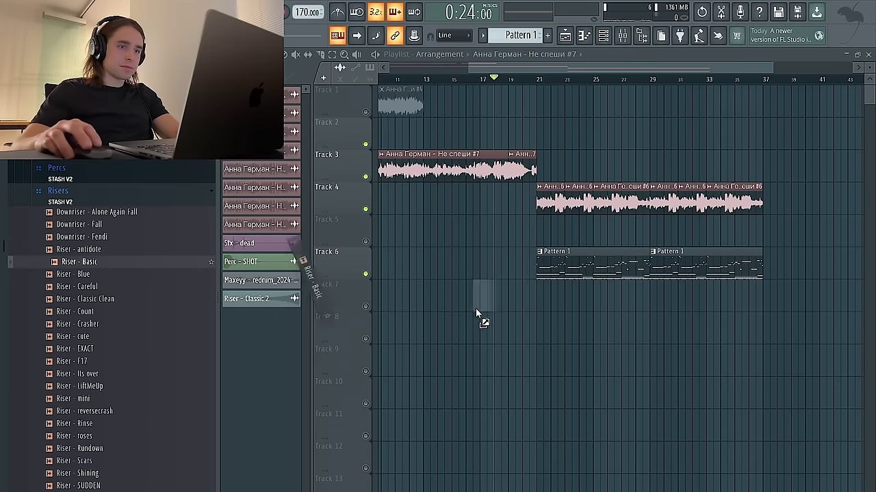
key("space")
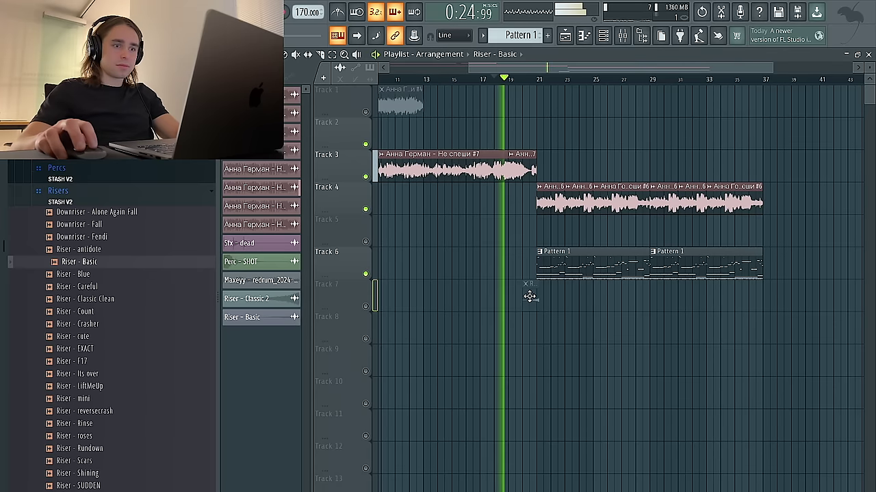
Unmute Track 7 and lower the volume of the Riser - Basic channel
double_click(524, 295)
key("space")
left_click_drag(484, 202, 483, 454)
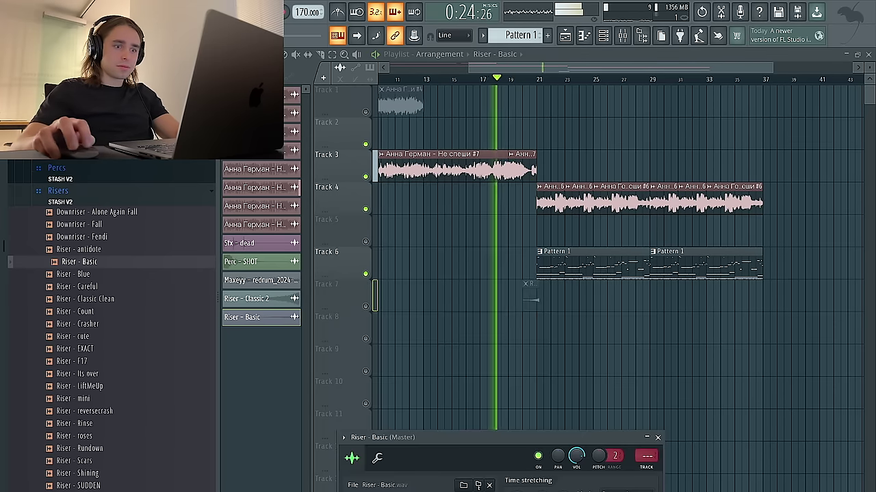
left_click(366, 307)
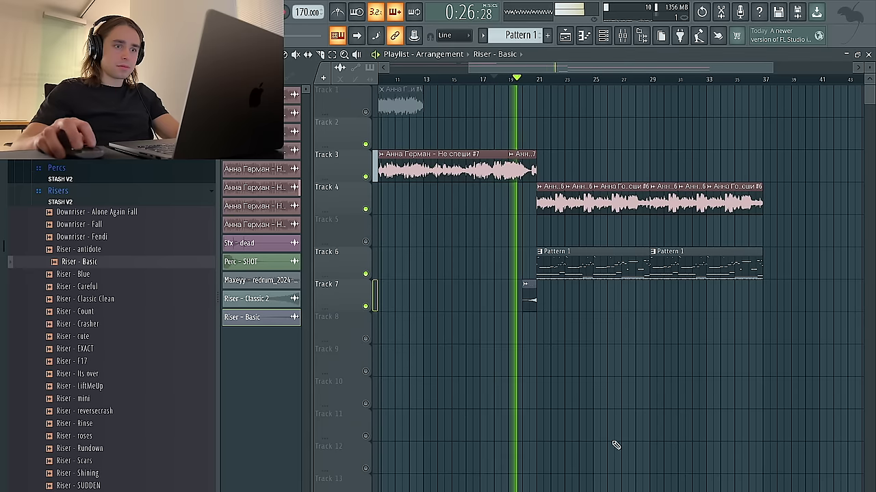
left_click(620, 490)
left_click(610, 460)
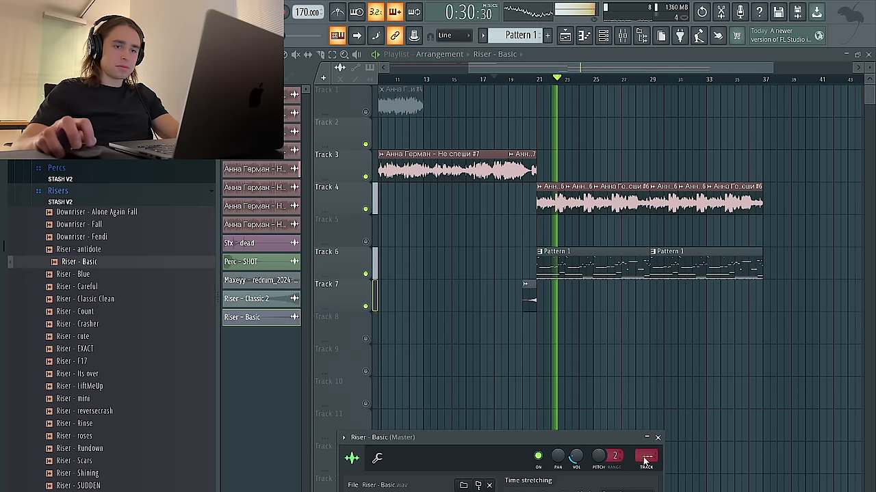
Route the Riser - Basic channel to mixer insert 4 and collapse the Risers sample folder
key("ctrl+l")
right_click(646, 108)
scroll(640, 146, "down", 3)
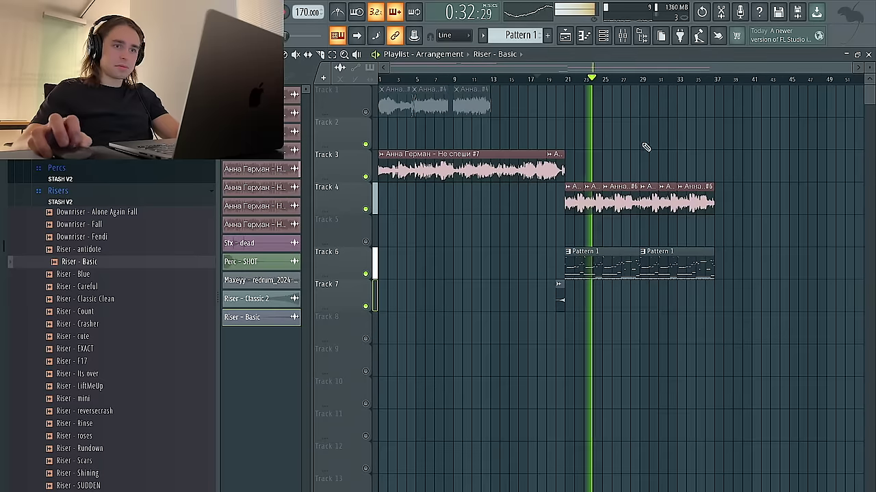
left_click(106, 198)
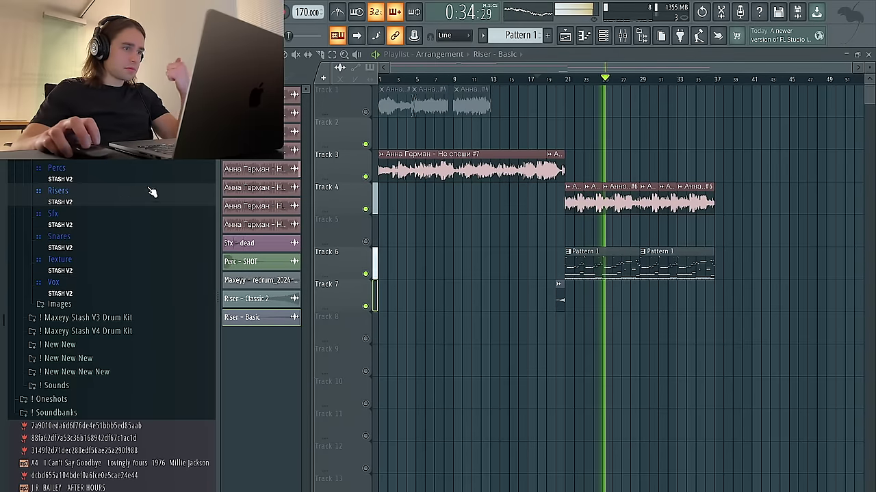
scroll(123, 182, "up", 3)
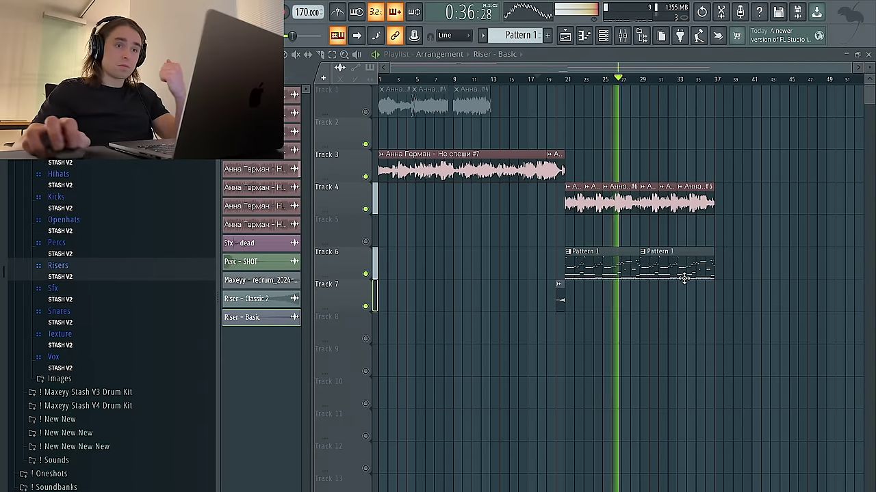
Duplicate the Track 4 melody and Track 6 pattern clips of bars 21 to 37 directly after themselves, up to bar 53
left_click_drag(778, 309, 565, 182)
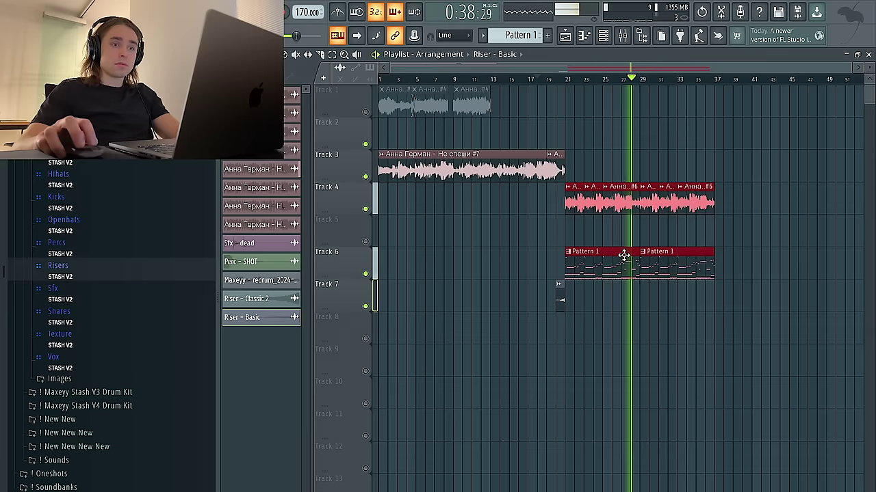
key("ctrl+b")
scroll(619, 251, "down", 2)
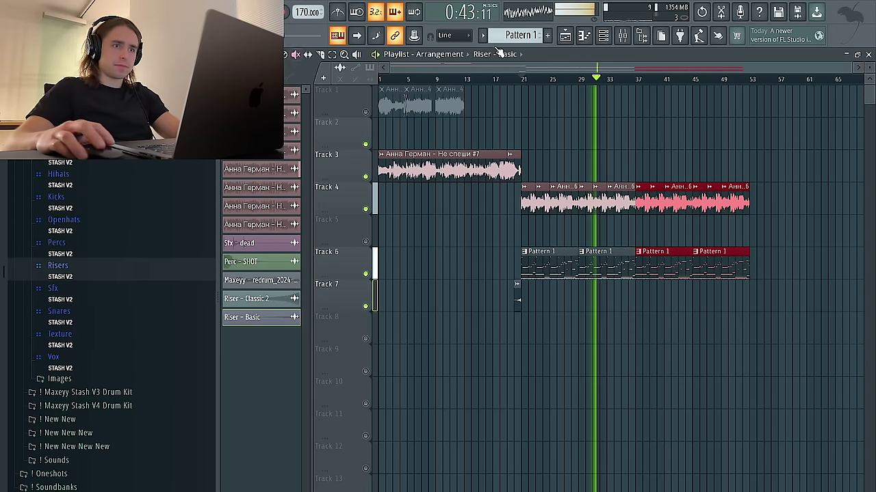
Split Pattern 1 by channel and place the separate drum and 808 patterns on Tracks 8 to 14 at bar 21
left_click(523, 37)
left_click(561, 218)
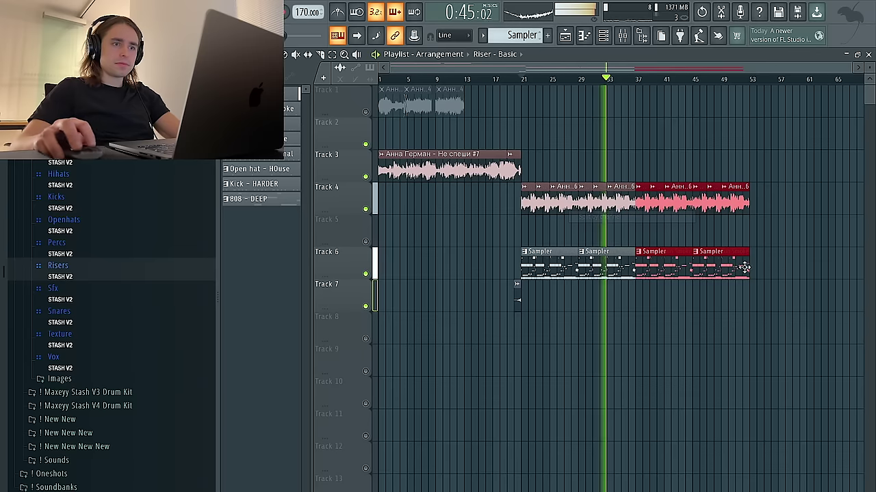
left_click(259, 184)
left_click_drag(267, 168, 524, 333)
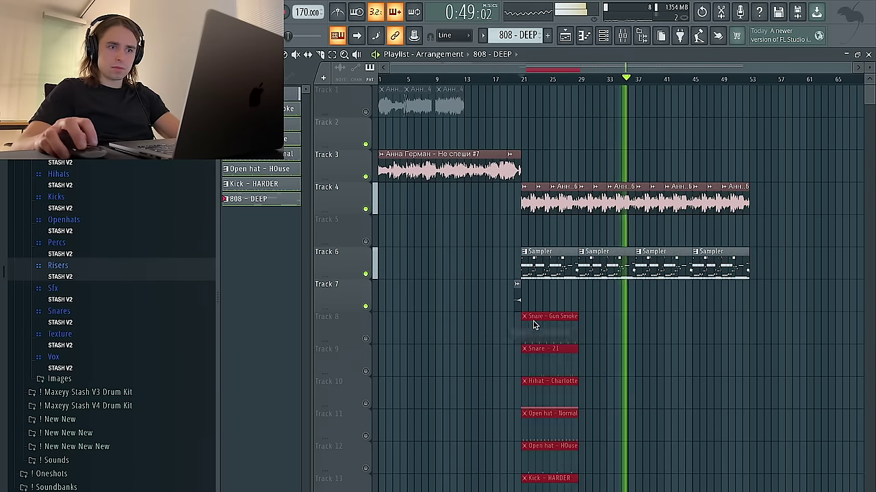
Unmute Tracks 8 to 14
scroll(534, 325, "down", 3)
left_click(366, 270)
left_click(365, 294)
left_click(366, 316)
left_click(366, 340)
left_click(365, 365)
left_click(365, 388)
left_click(365, 411)
Duplicate the split patterns on Tracks 8 to 14 to bar 29 and delete the Snare - 21 clip at bar 21
left_click_drag(612, 441, 520, 227)
key("ctrl+b")
right_click(538, 275)
key("Delete")
Duplicate the split patterns of bars 21 to 37 up to bar 53 and delete the Sampler clips from Track 6
left_click_drag(606, 220, 610, 421)
key("ctrl+b")
left_click_drag(736, 223, 693, 220)
key("Delete")
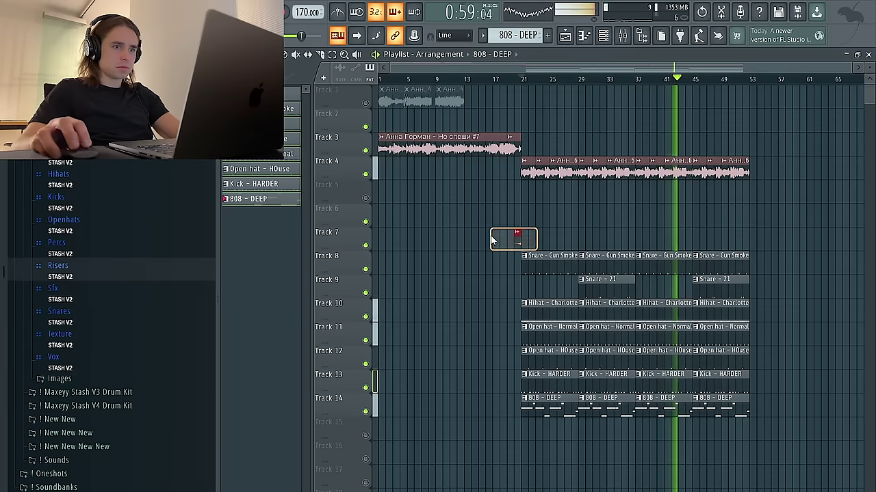
Move the riser clip to Track 5, unmute that track, and shift the drum and 808 clips up to Tracks 6 to 12
left_click(365, 198)
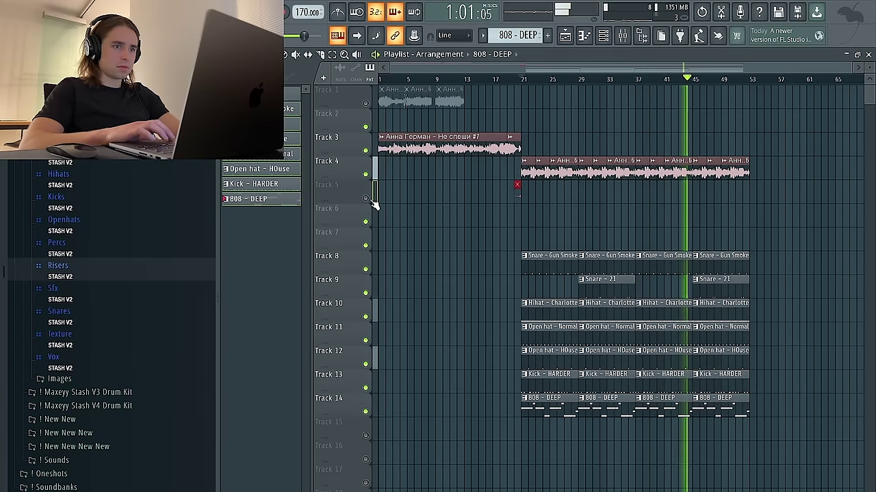
left_click_drag(829, 440, 470, 244)
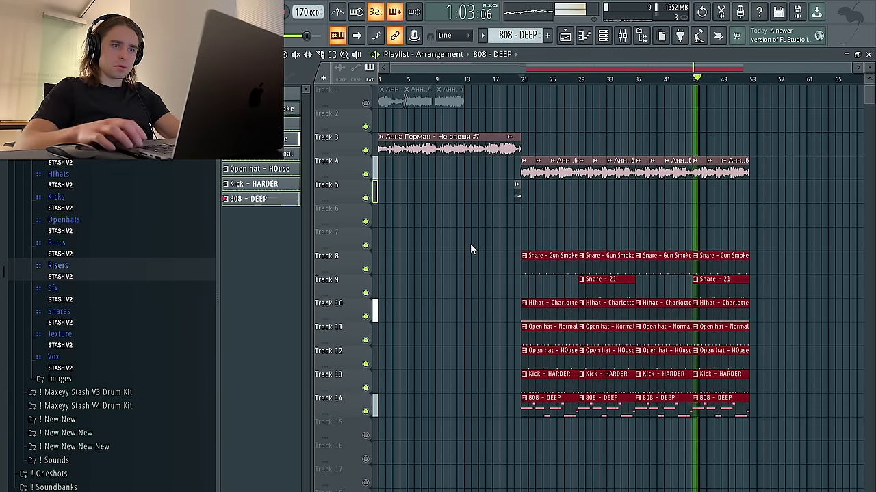
key("shift+Up")
key("shift+Up")
right_click(655, 212, "ctrl")
right_click(471, 92, "ctrl")
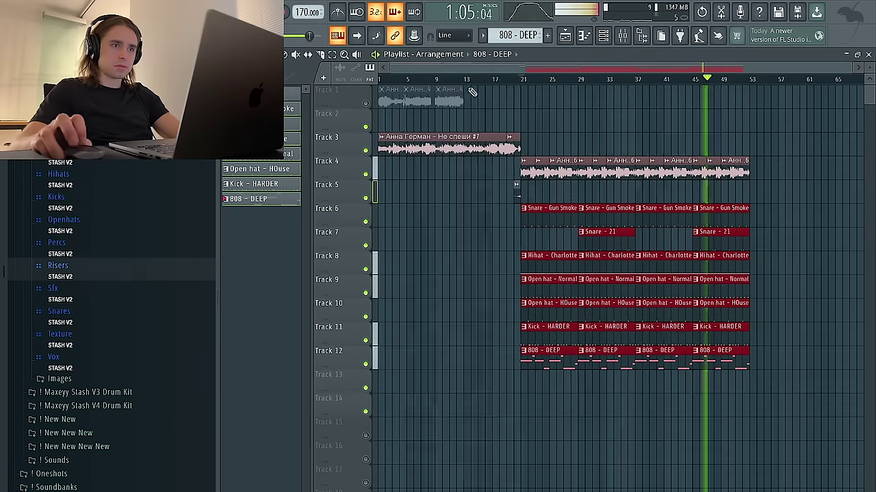
Play the drop and trim about half a bar off the start of the Hihat - Charlotte clip at bar 29
left_click(515, 78)
scroll(536, 257, "up", 5)
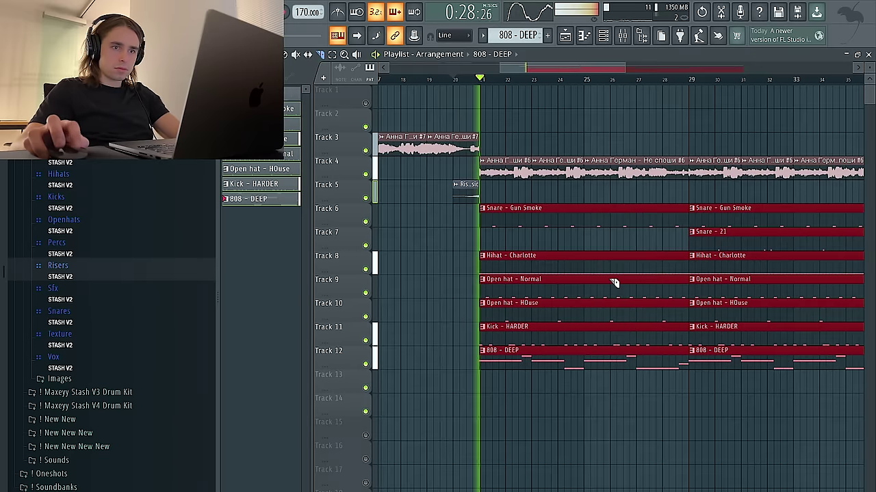
scroll(613, 281, "right", 4)
scroll(601, 281, "right", 2)
left_click(568, 303)
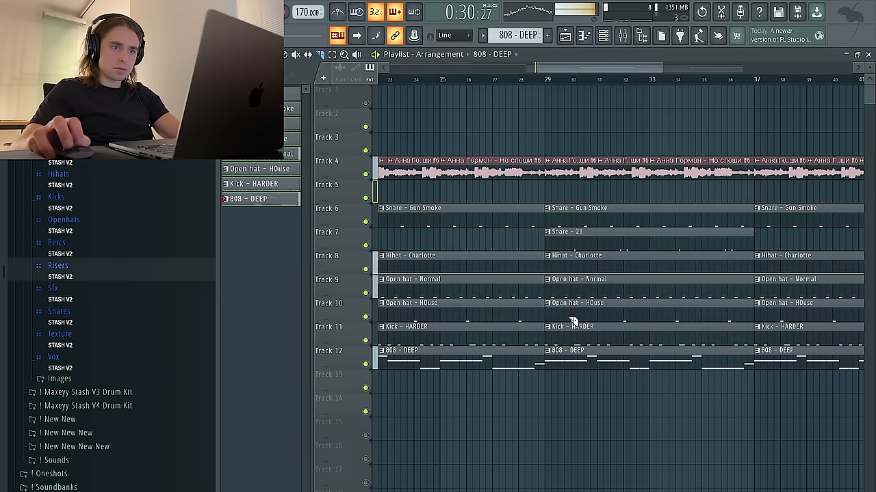
left_click(555, 270)
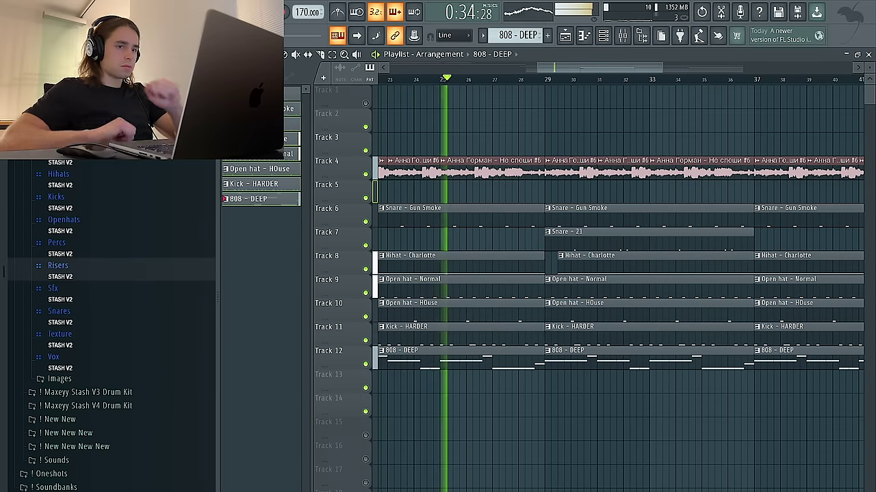
Extend the start of the trimmed Hihat - Charlotte clip back to bar 29
scroll(520, 263, "down", 3)
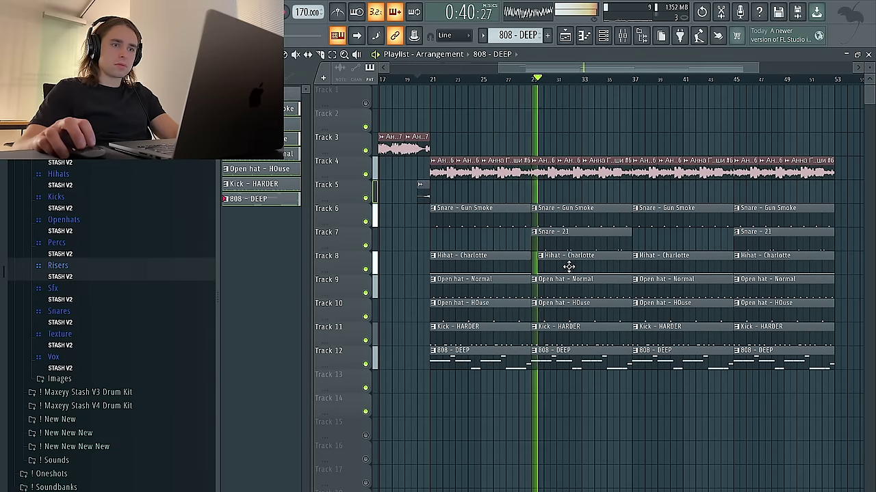
scroll(537, 268, "up", 3)
left_click_drag(539, 268, 522, 267)
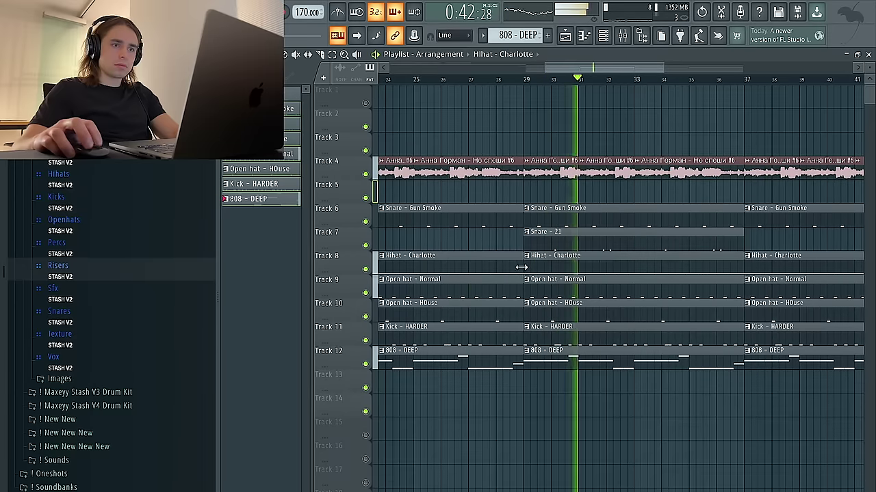
Trim about half a bar off the start of the Hihat - Charlotte clip at bar 37
scroll(534, 267, "down", 5)
scroll(624, 271, "up", 2)
scroll(624, 269, "up", 2)
left_click_drag(624, 269, 639, 267)
scroll(639, 268, "down", 4)
scroll(674, 280, "up", 2)
scroll(674, 281, "up", 2)
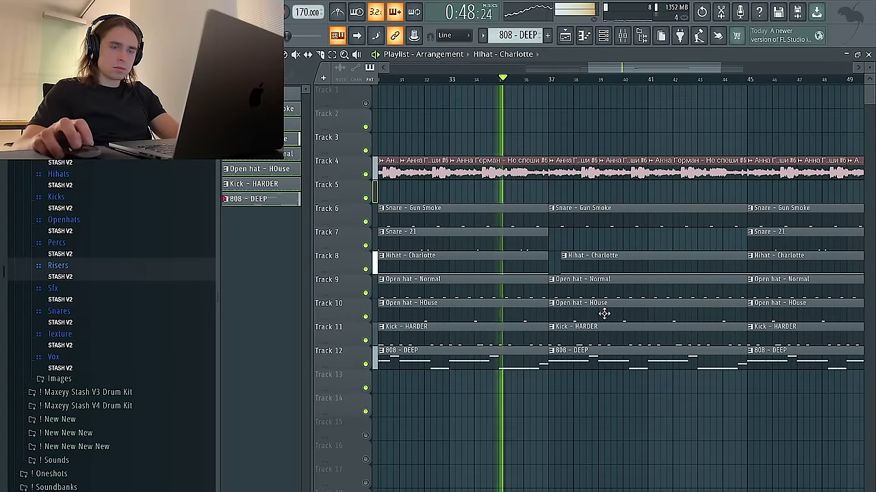
Trim the start of the Open hat - Normal clip at bar 37 to match the hi-hat gap, and play the passage
scroll(604, 314, "down", 2)
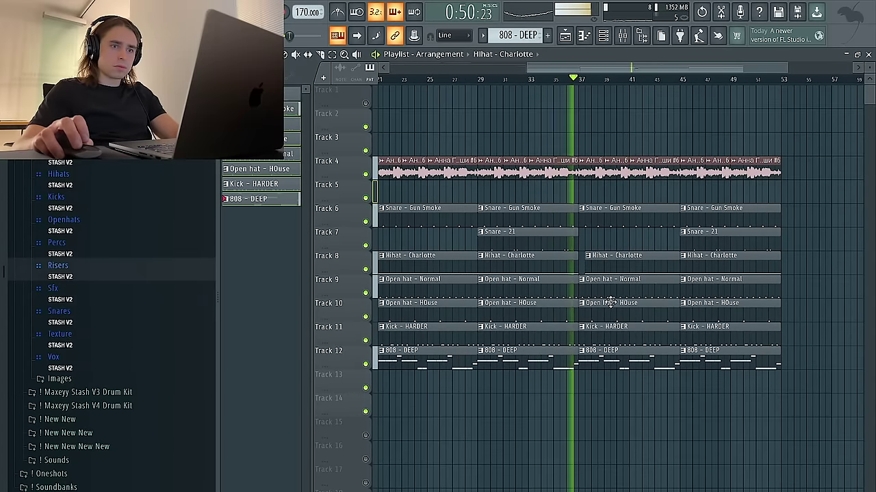
scroll(604, 294, "up", 2)
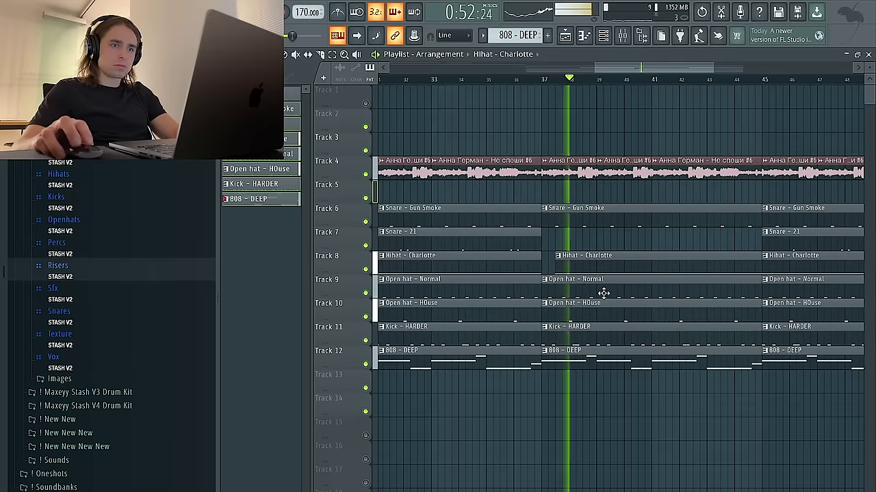
left_click_drag(544, 289, 556, 290)
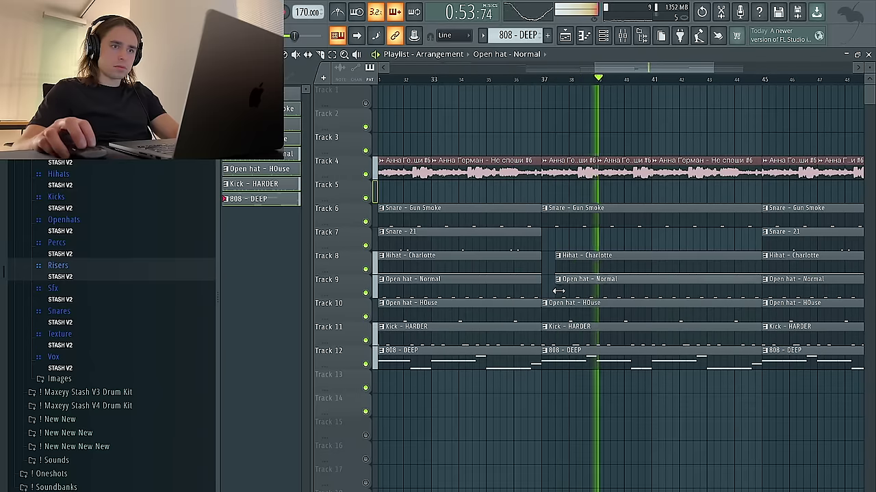
left_click(502, 76)
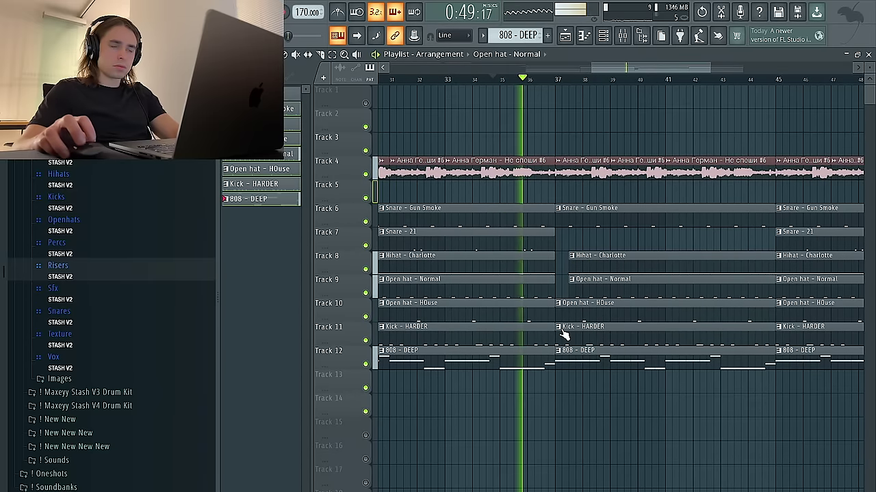
scroll(564, 334, "down", 3)
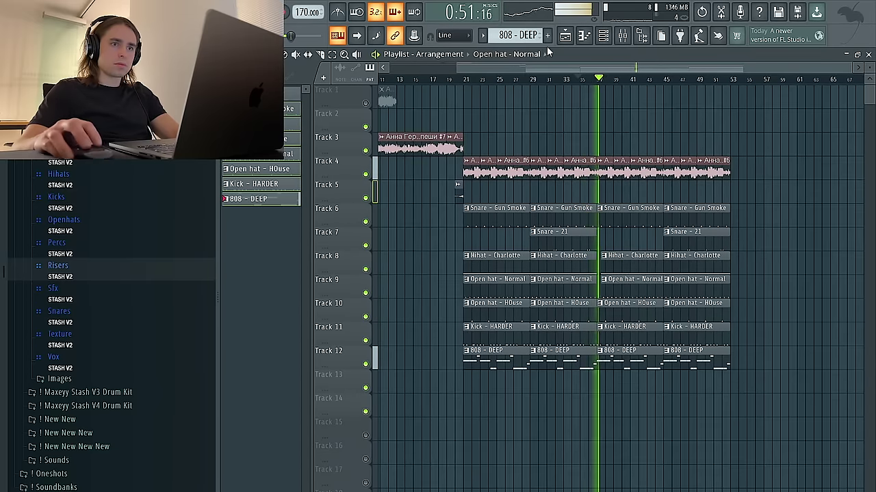
Open the channel rack and the mixer, and select mixer insert 7
key("F9")
key("F9")
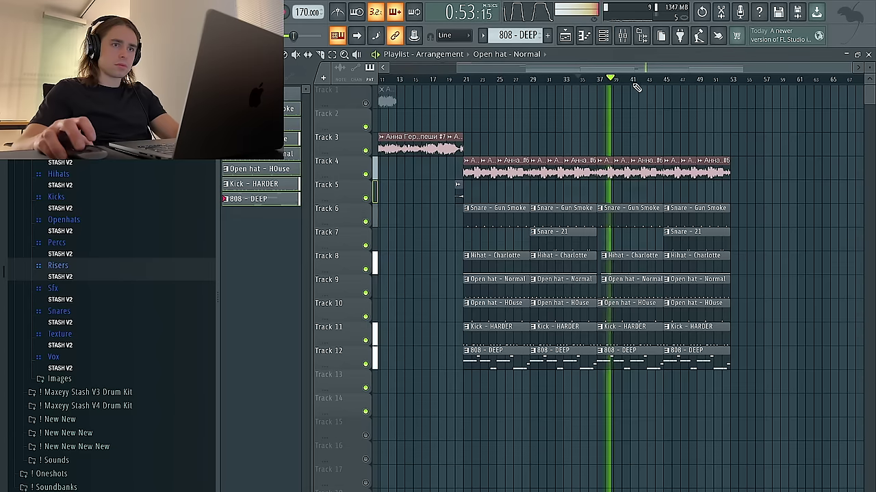
key("F6")
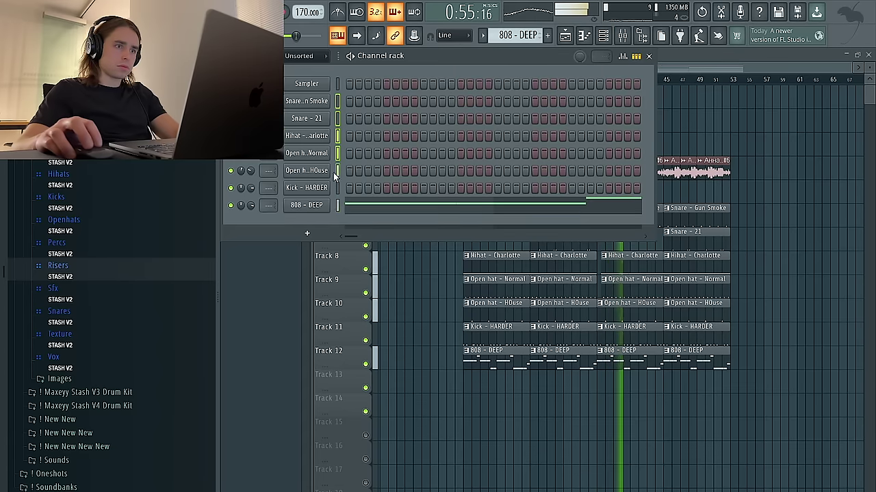
left_click(624, 37)
left_click(437, 273)
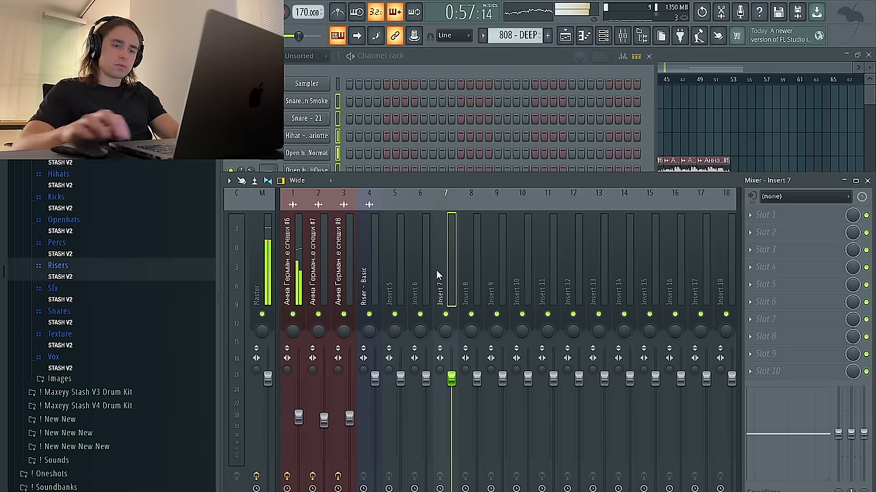
Lower the Snare - Gun Smoke mixer fader slightly, adjust the Kick - HARDER stereo separation, and return to the playlist
left_click_drag(451, 378, 451, 383)
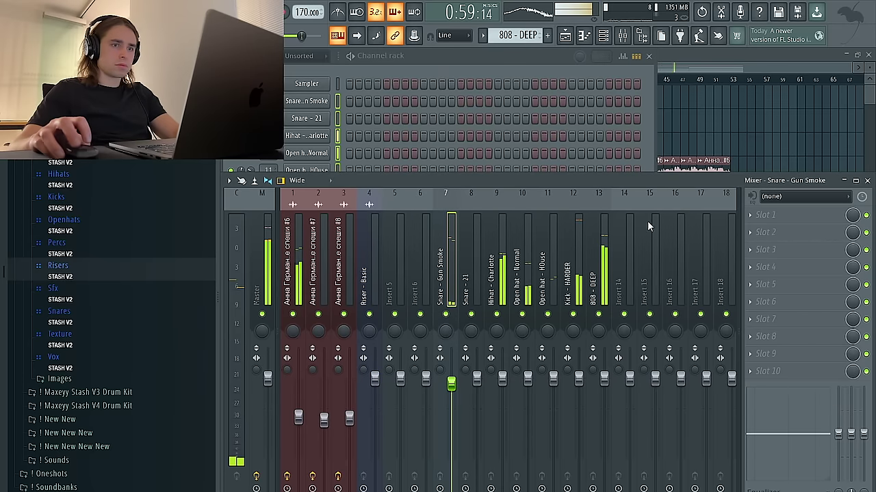
left_click_drag(579, 378, 579, 382)
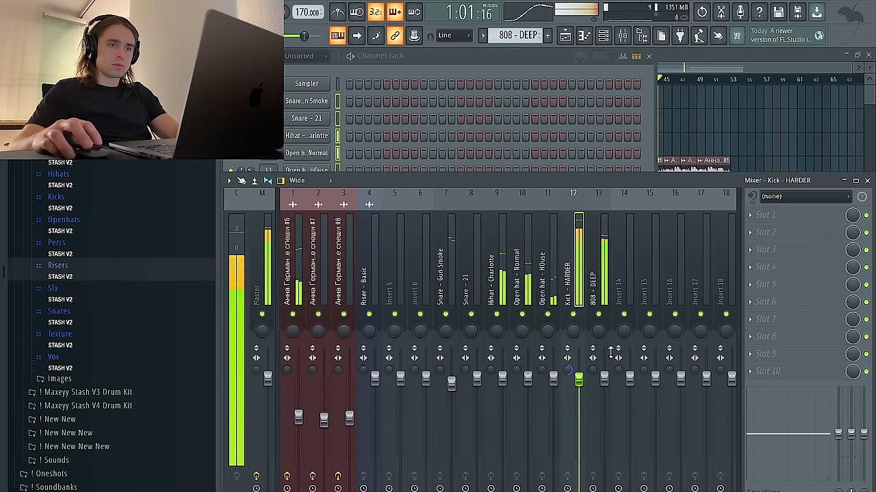
right_click(780, 160)
scroll(776, 190, "up", 2)
scroll(753, 219, "down", 2)
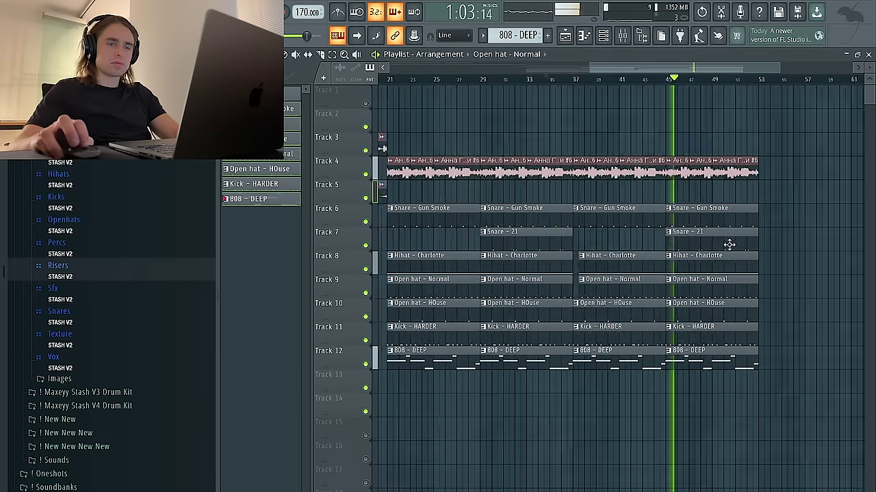
Duplicate all sample, drum and 808 clips of the bar 21 to 53 section so the copy starts at bar 53
scroll(691, 260, "up", 5)
scroll(663, 263, "down", 5)
left_click_drag(807, 407, 563, 180)
key("ctrl+b")
scroll(495, 198, "down", 2)
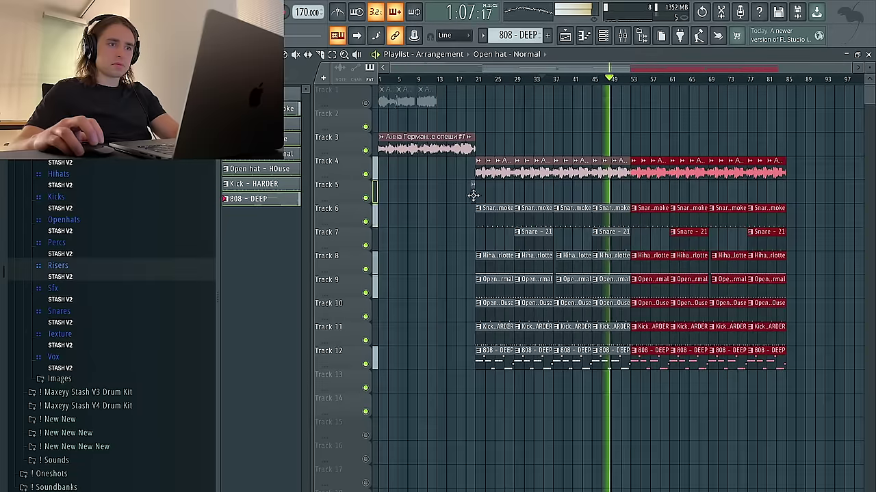
Place a Riser - Basic clip over bar 52 on Track 5 and trim the drum and 808 clips to end at bar 52
left_click(473, 196)
scroll(626, 200, "up", 5)
left_click_drag(642, 196, 651, 390)
scroll(637, 197, "up", 3)
left_click_drag(663, 350, 609, 350)
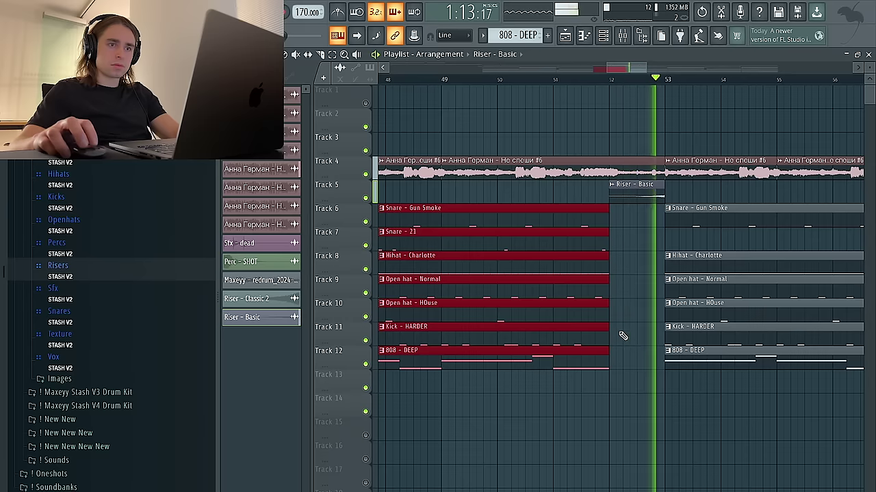
Extend the Snare - Gun Smoke and Snare - 21 clips before the second section back to bar 53
left_click(619, 239)
left_click_drag(609, 212, 658, 238)
scroll(662, 214, "down", 4)
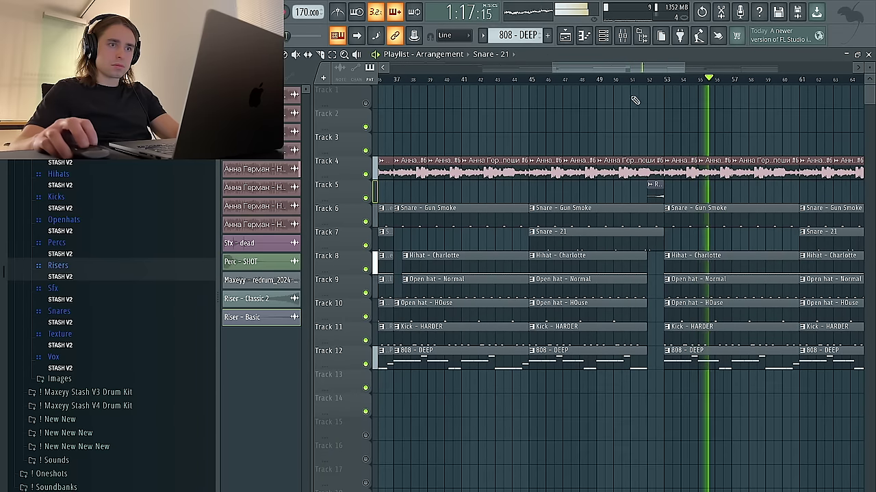
Place Perc - SHOT on Track 13 halfway through bar 52 and shorten the Snare - Gun Smoke clip to end at that point
scroll(600, 94, "down", 4)
scroll(605, 366, "up", 8)
left_click(575, 385)
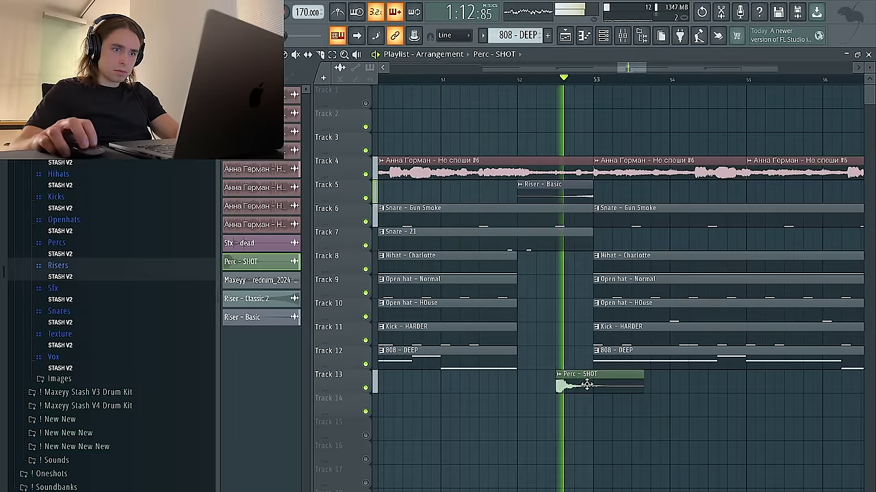
key("space")
left_click_drag(593, 218, 555, 218)
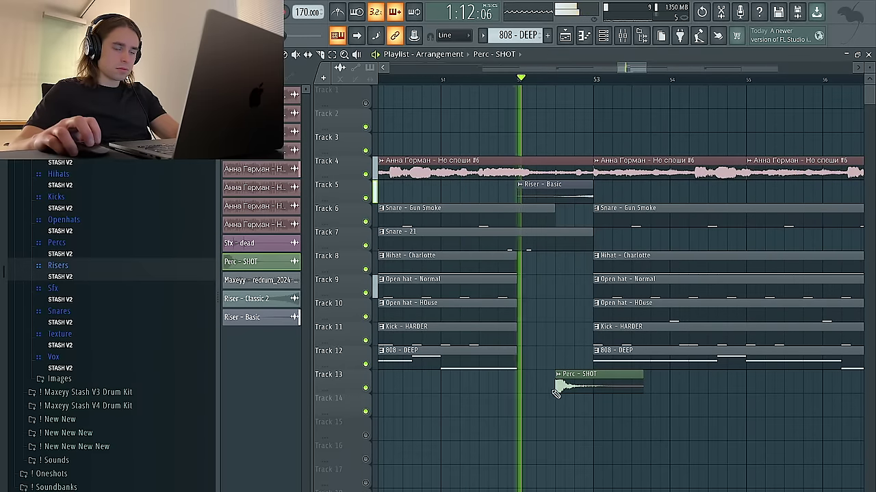
Try to adjust the sample start of the Perc - SHOT audio clip in its channel settings
double_click(576, 387)
key("space")
key("space")
left_click_drag(420, 257, 417, 260)
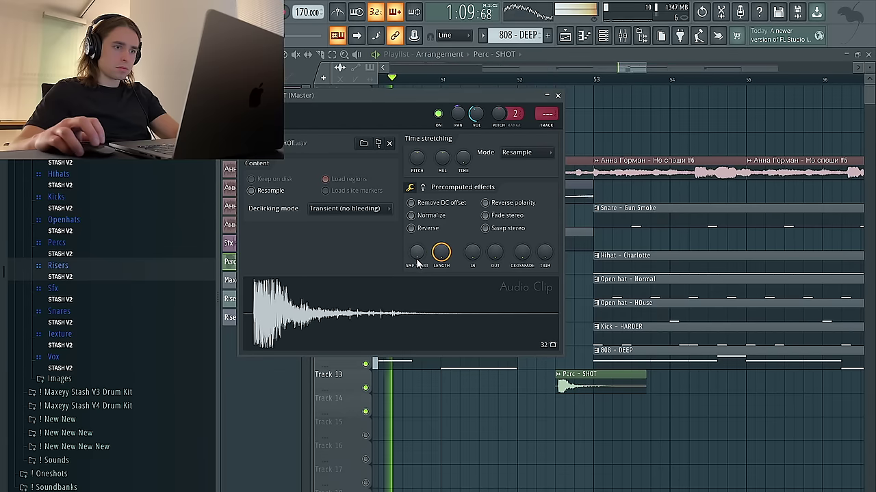
key("Escape")
Nudge the Perc - SHOT clip slightly earlier to offset its silent start, and route it to mixer insert 5
scroll(561, 410, "up", 6)
left_click_drag(610, 387, 595, 386)
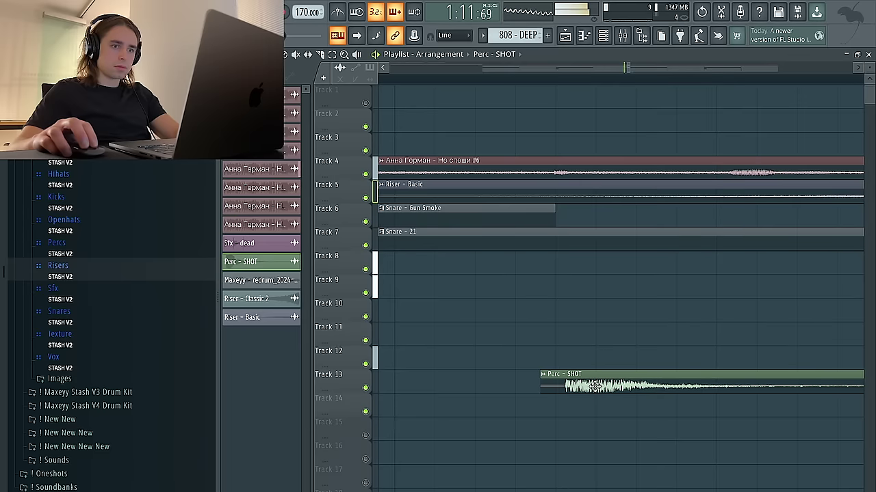
double_click(594, 387)
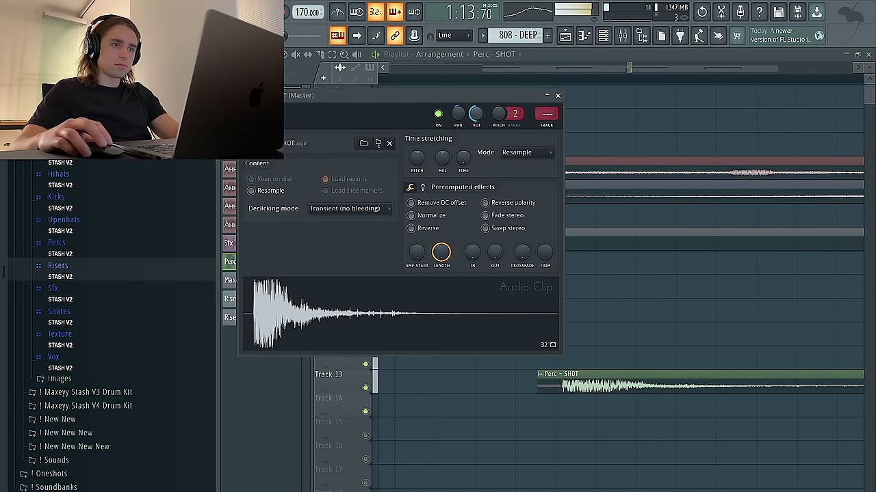
key("ctrl+l")
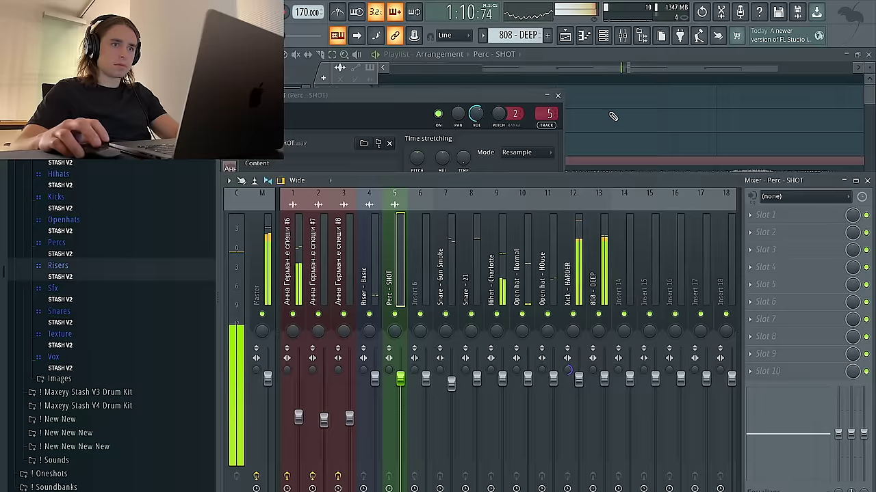
right_click(614, 116)
scroll(619, 433, "down", 6)
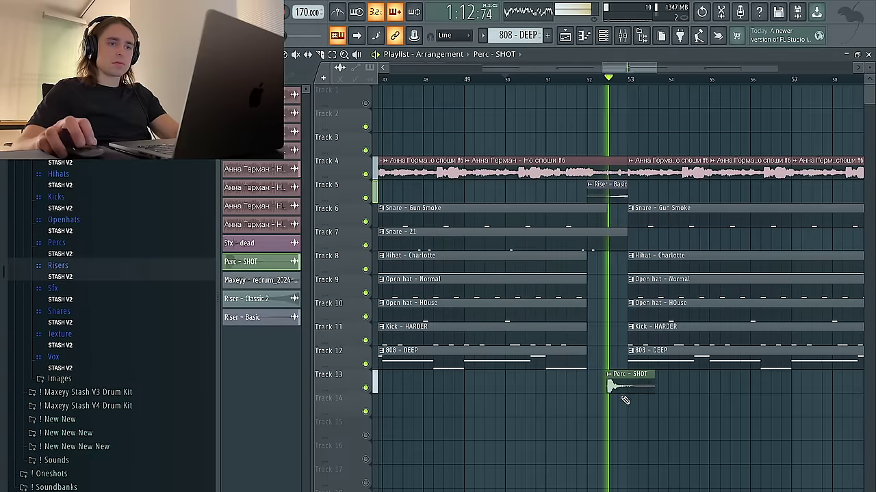
double_click(613, 384)
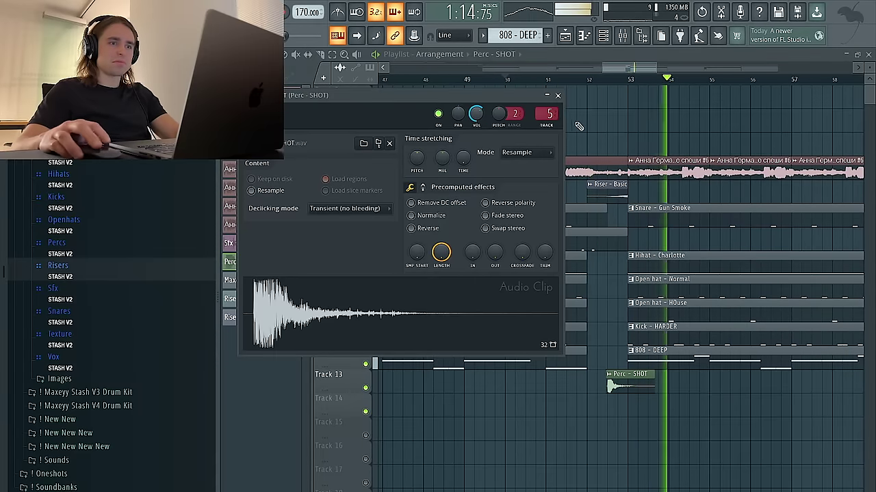
left_click(613, 130)
Delete the duplicated sample, drum and 808 clips from bar 69 onward
scroll(613, 137, "down", 8)
left_click_drag(824, 390, 715, 164)
key("Delete")
Copy the sample and drum clips of bars 37 to 53 to bar 69
left_click_drag(760, 415, 594, 157)
left_click(568, 168)
left_click_drag(585, 217, 558, 160)
left_click_drag(577, 217, 731, 218)
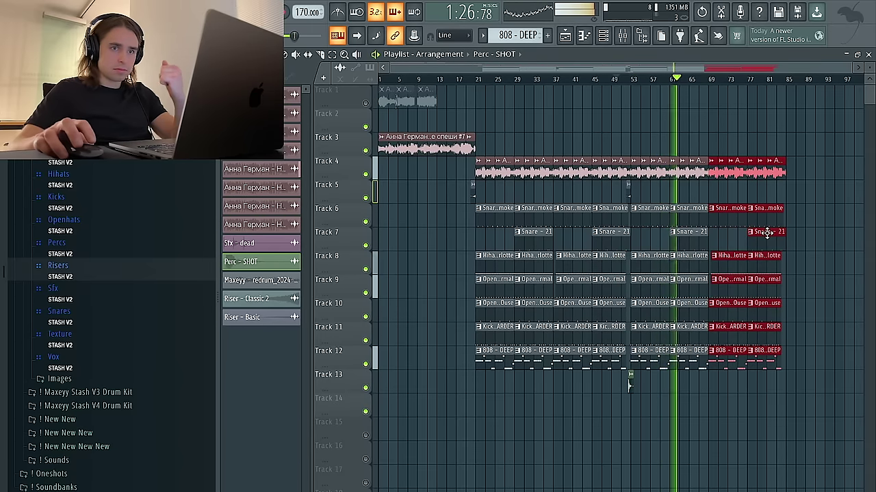
scroll(772, 232, "up", 2)
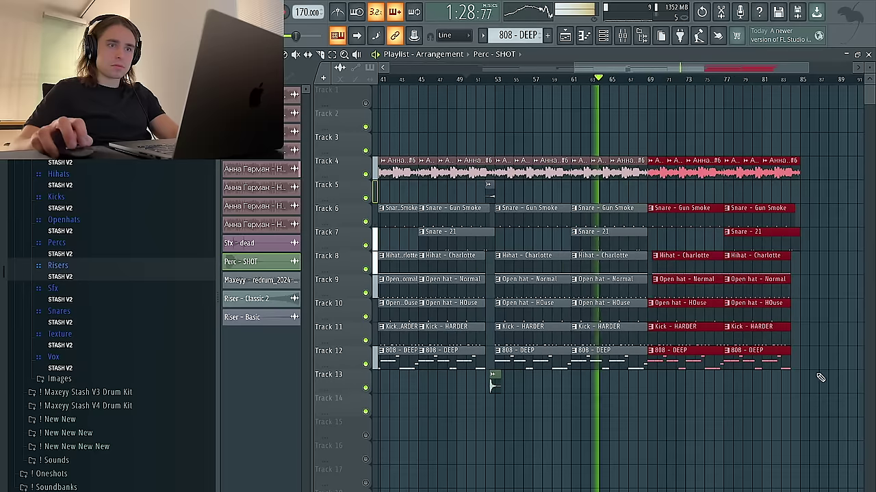
Delete all the copied sample and drum clips after bar 69
key("Delete")
key("ctrl+z")
mouse_move(820, 391)
left_mouse_down()
mouse_move(690, 192)
mouse_move(677, 197)
left_mouse_up()
key("Delete")
left_click_drag(656, 170, 815, 180)
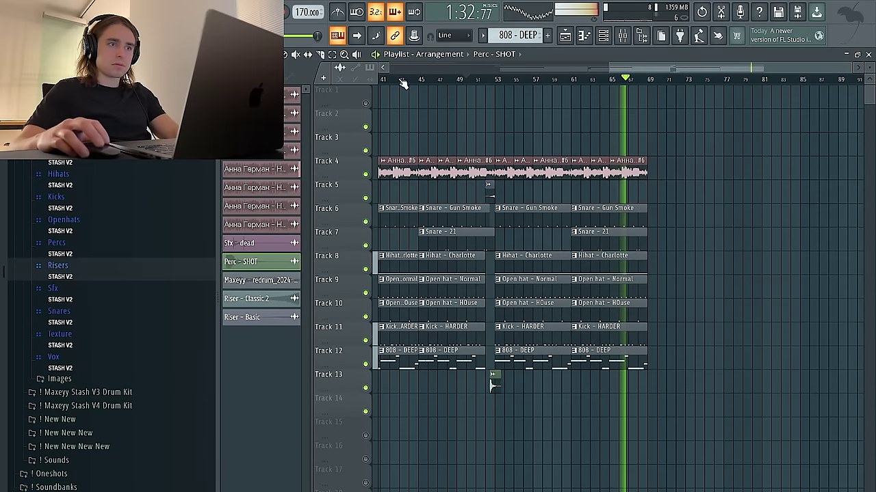
Continue the vocal sample on Track 4 past the end of the drums to bar 73
left_click_drag(646, 162, 686, 162)
scroll(686, 164, "down", 3)
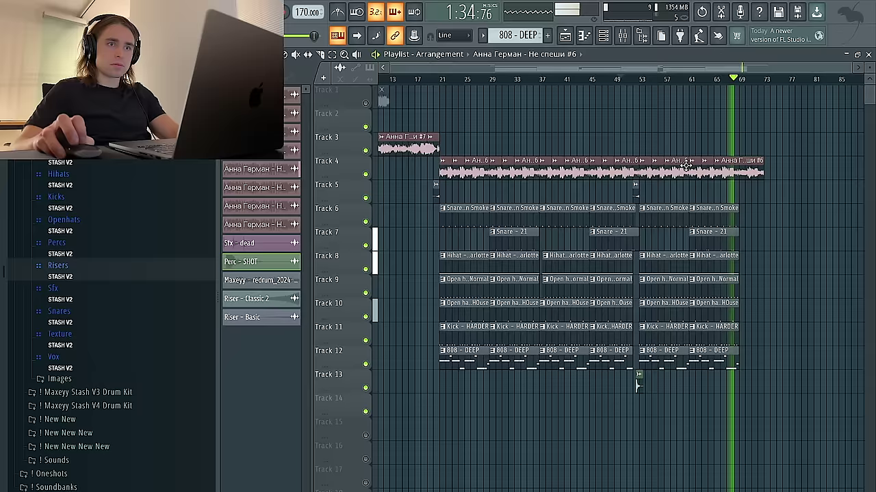
scroll(773, 178, "up", 3)
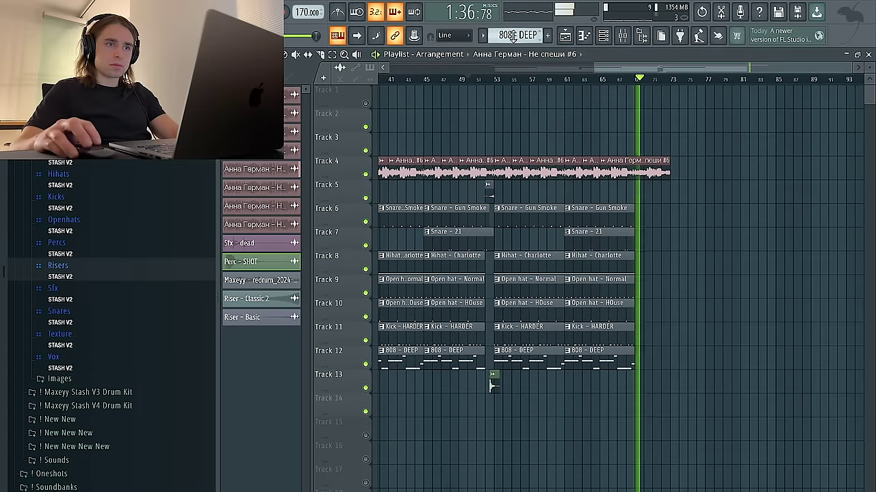
Place Pattern 13 on Track 3 at bar 73 and lengthen it to bar 81
scroll(511, 37, "down", 1)
left_click(673, 141)
scroll(678, 148, "up", 3)
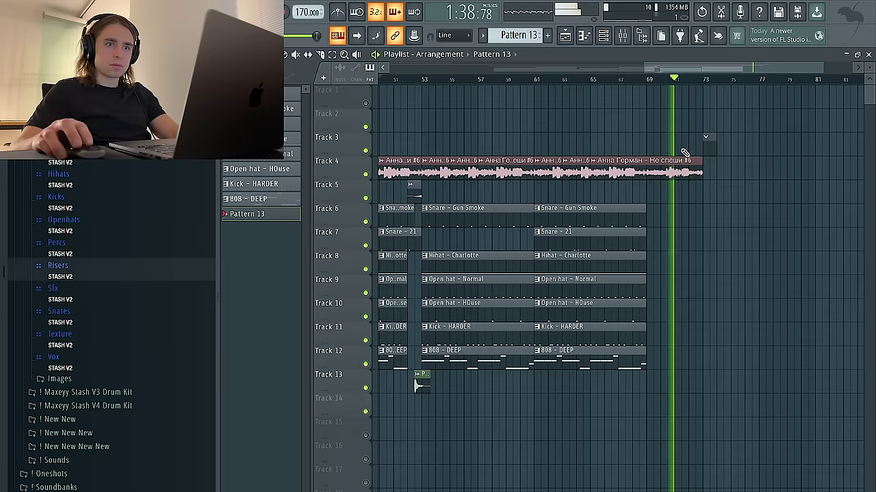
left_click_drag(714, 145, 812, 146)
scroll(812, 148, "right", 3)
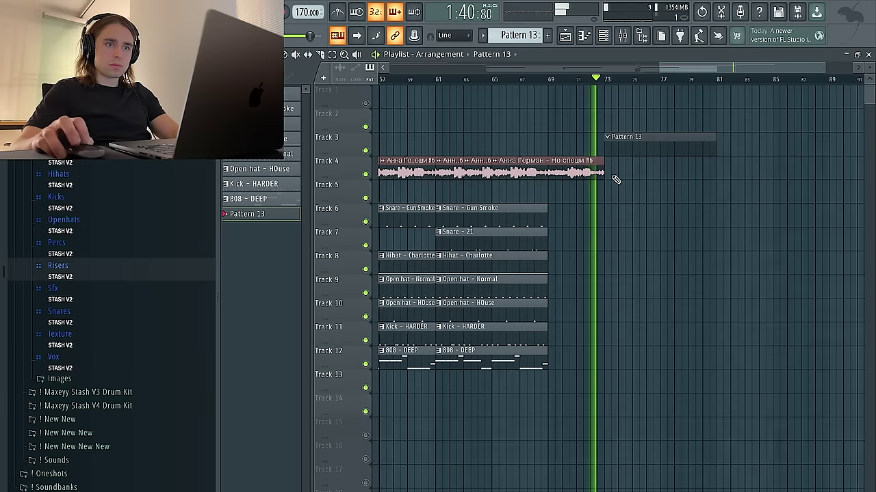
scroll(612, 175, "up", 3)
key("space")
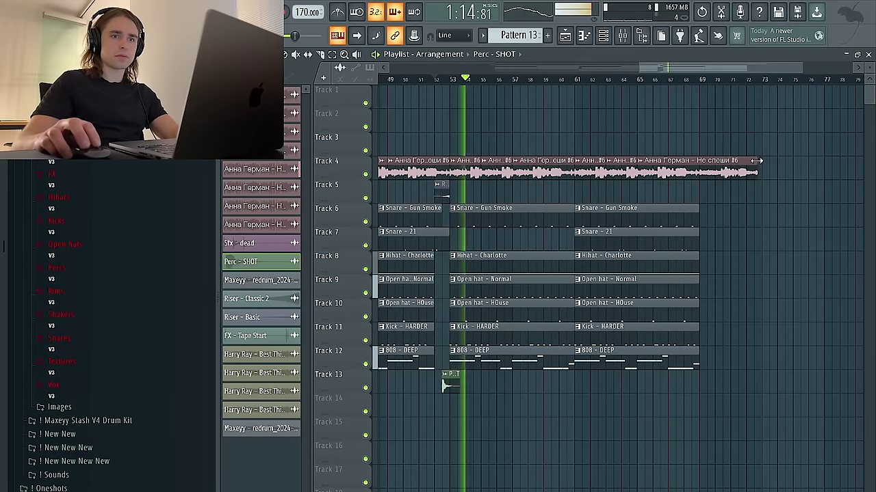
Copy the vocal sample and drum clips of the bar 53 to 73 section to bar 73
scroll(761, 161, "up", 3)
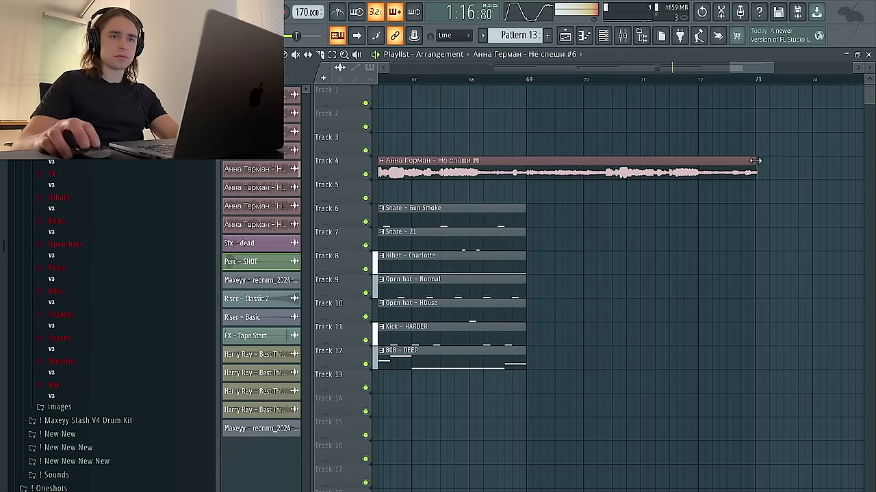
scroll(754, 162, "up", 3)
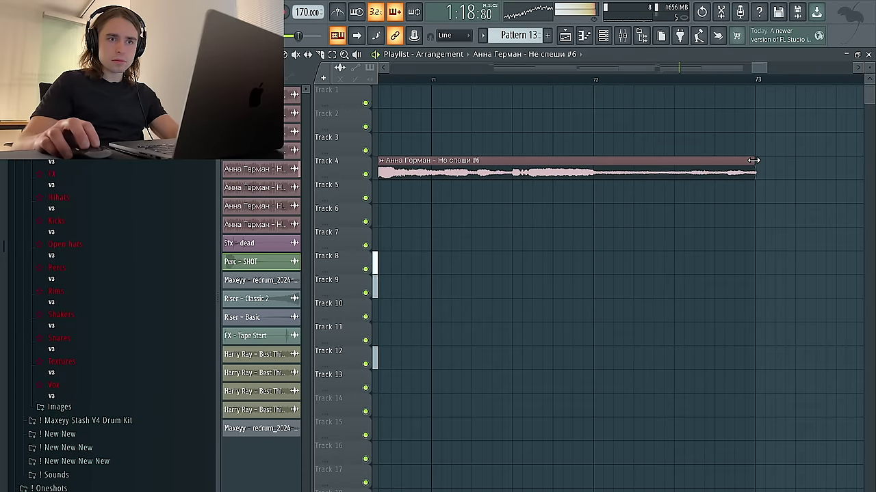
scroll(754, 161, "up", 3)
scroll(754, 161, "down", 8)
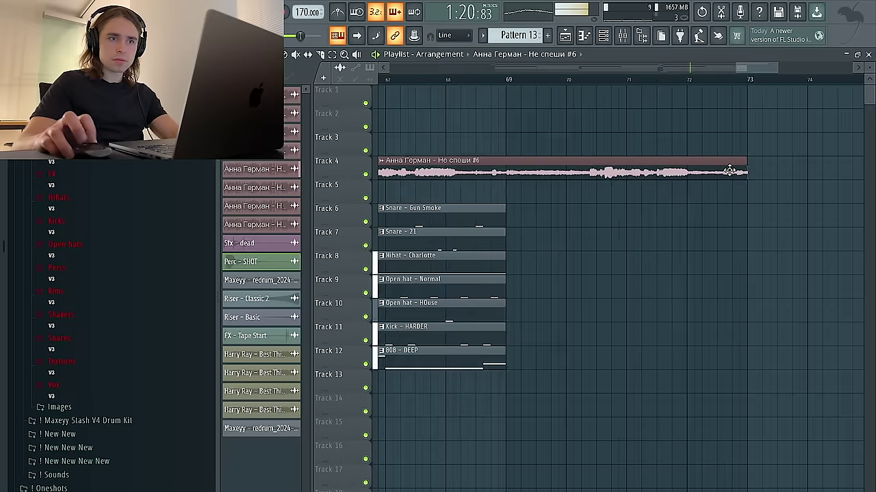
left_click_drag(797, 449, 580, 137)
left_click_drag(590, 211, 749, 215)
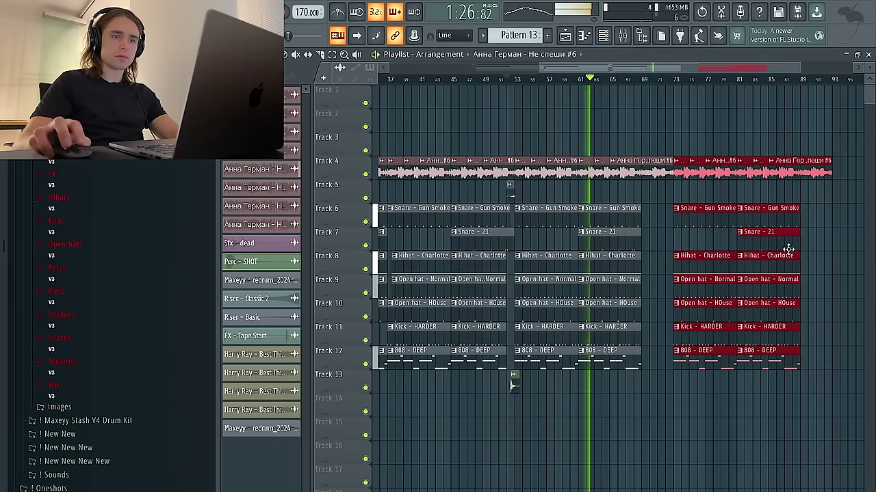
left_click(817, 256, "ctrl")
scroll(816, 256, "down", 3)
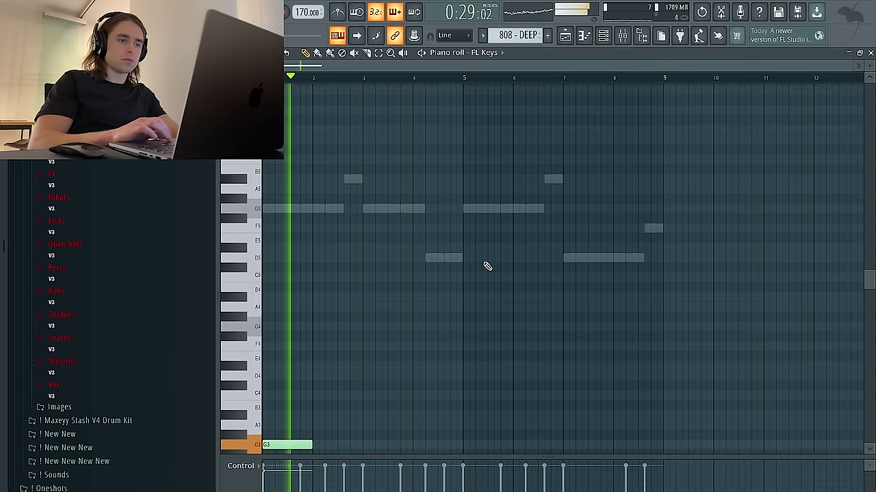
Lengthen the FL Keys G3 note to four bars by applying legato against a temporary note at bar 5
left_click(465, 444)
key("ctrl+l")
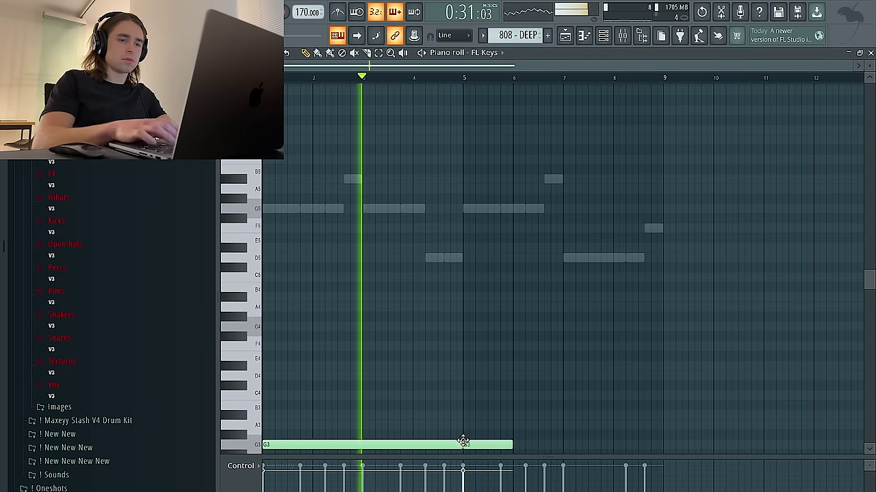
key("space")
key("space")
right_click(475, 446)
Transpose the FL Keys note down one octave to G2 and play it back
key("ctrl+a")
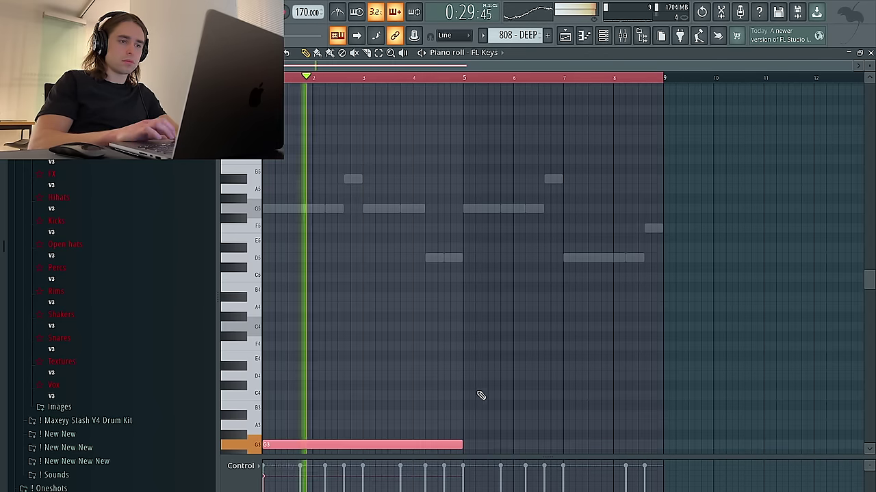
scroll(479, 397, "down", 5)
key("ctrl+Down")
key("space")
key("space")
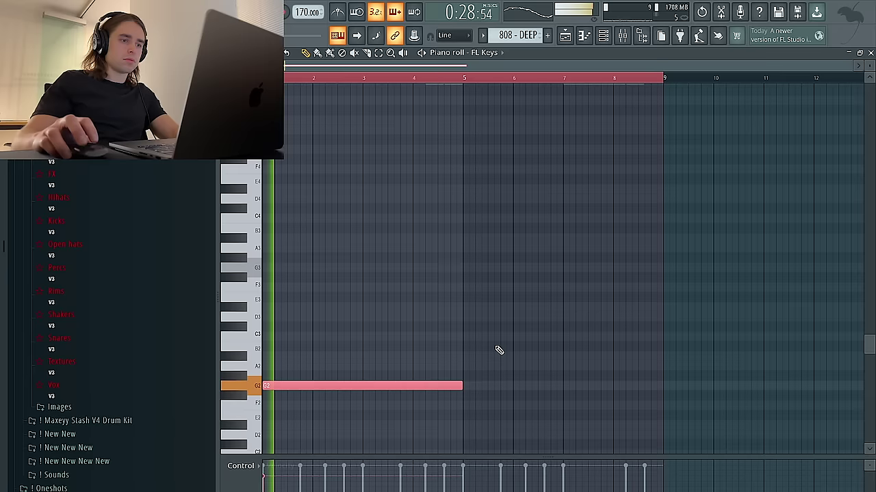
Turn the held G2 note into two consecutive two-bar G2 notes starting at bars 1 and 3
key("ctrl+d")
left_click_drag(404, 387, 604, 388)
key("ctrl+a")
left_click_drag(363, 396, 363, 385)
key("space")
key("space")
key("ctrl+l")
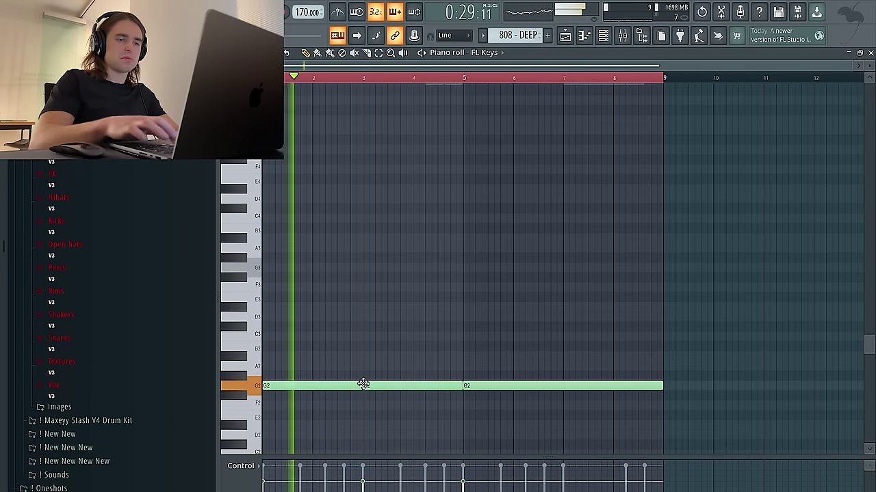
right_click(481, 385)
left_click_drag(493, 389, 241, 367)
key("ctrl+b")
key("ctrl+z")
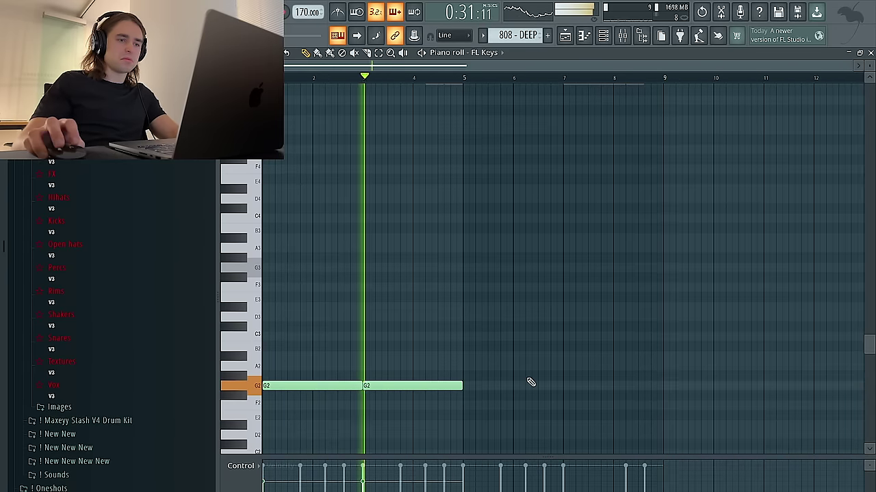
Duplicate the two G2 notes so the FL Keys part fills bars 5 to 9 as well
left_click_drag(566, 400, 264, 365)
key("ctrl+b")
key("ctrl+a")
key("ctrl+d")
Add a new pattern after Pattern 13 with the channel rack open, and return to the playlist
key("F6")
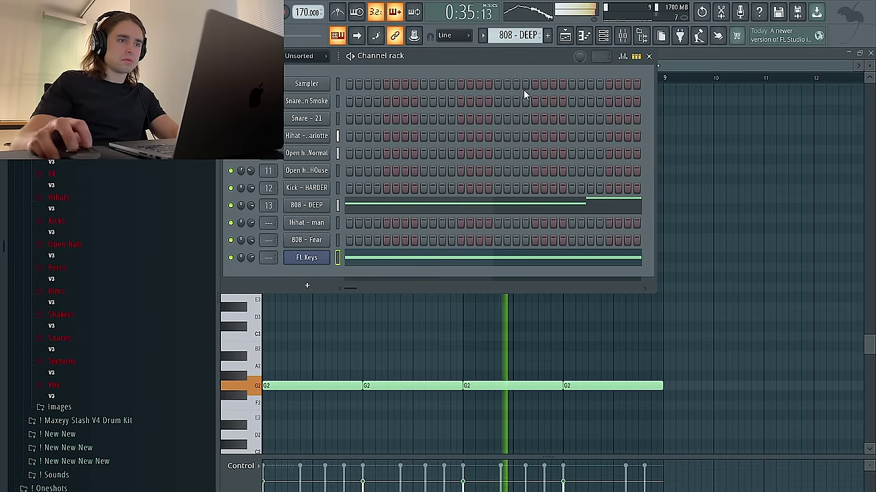
scroll(520, 36, "down", 5)
left_click(547, 35)
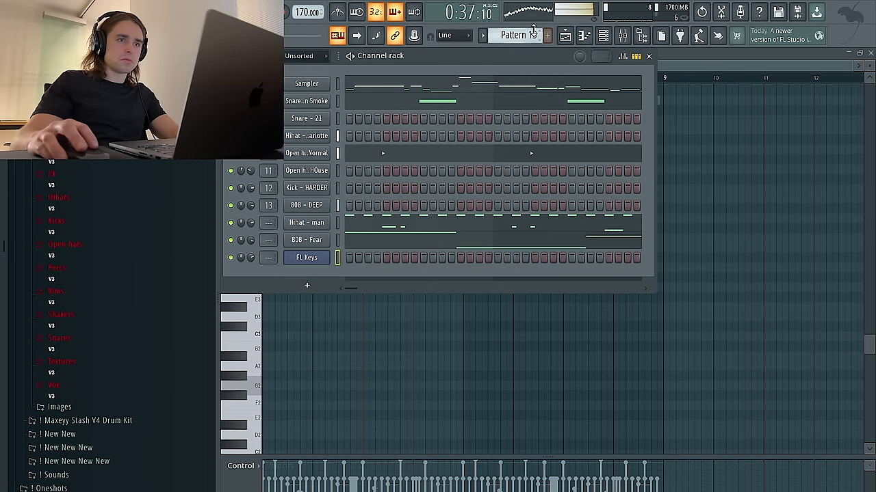
left_click(565, 35)
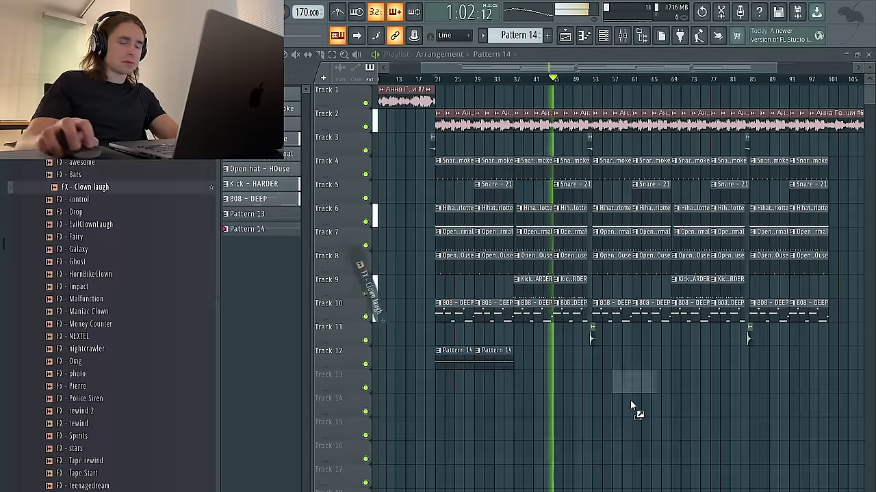
Place the FX - Clown laugh sample on Track 12 at bar 45 and play the section from just before it
left_click_drag(629, 400, 561, 375)
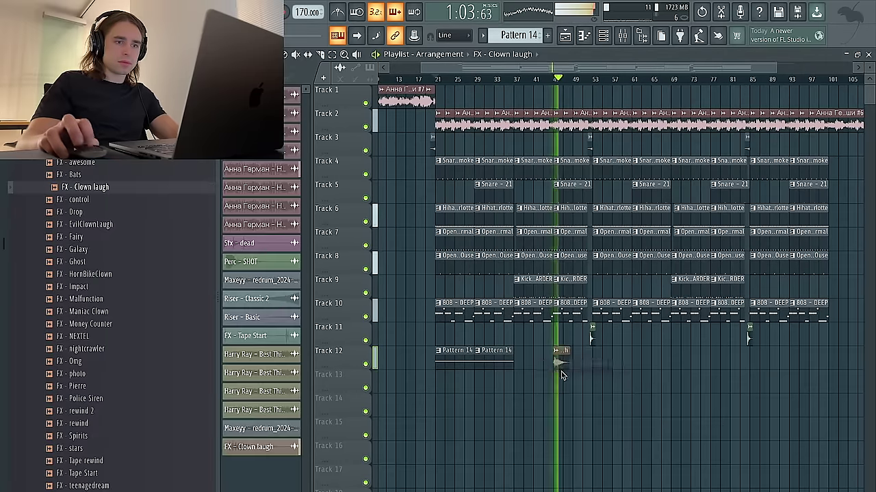
scroll(563, 373, "up", 1)
double_click(562, 360)
key("Escape")
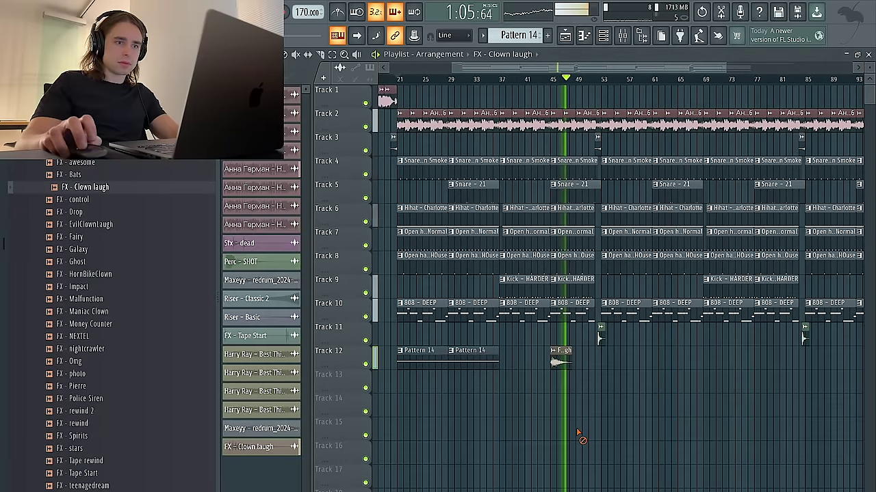
scroll(564, 273, "up", 3)
left_click(493, 80)
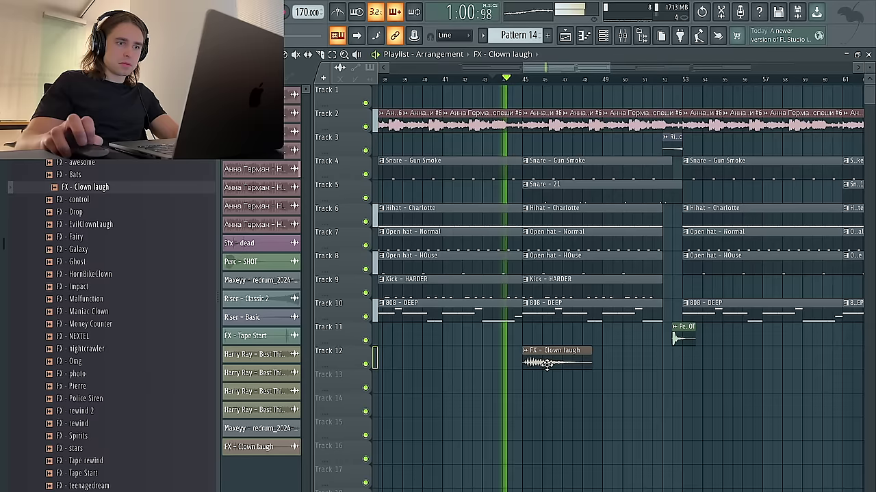
scroll(536, 361, "up", 2)
Route the FX - Clown laugh channel to its own mixer track and load Fruity Delay 3 in slot 2
double_click(537, 361)
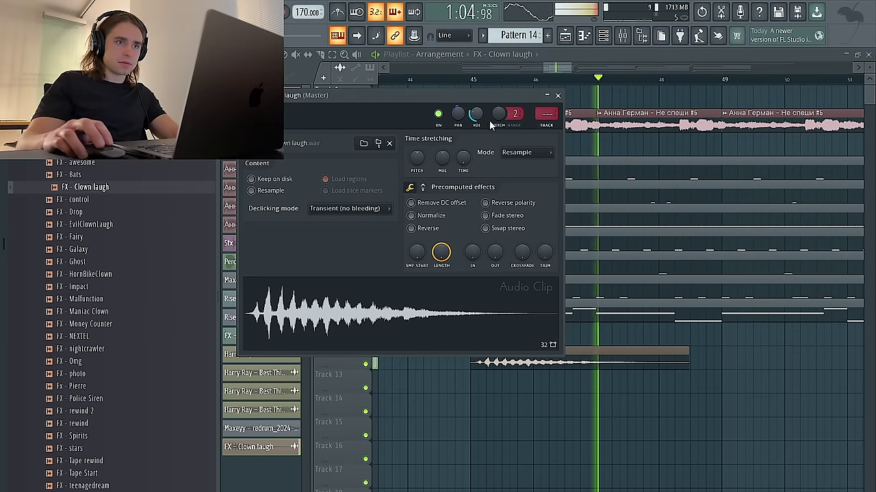
key("ctrl+l")
left_click(770, 234)
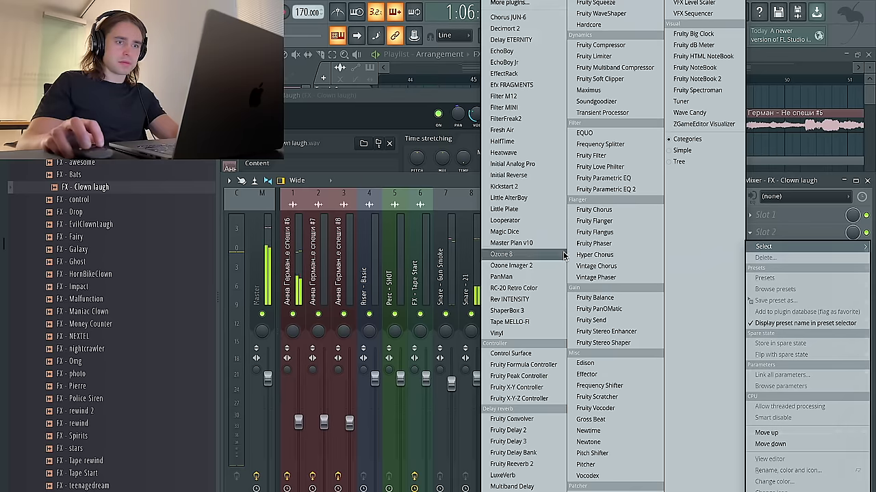
left_click(544, 443)
Apply the Ping pong preset to Fruity Delay 3, slightly lower the FX - Clown laugh mixer level, and return to the playlist
left_click(643, 95)
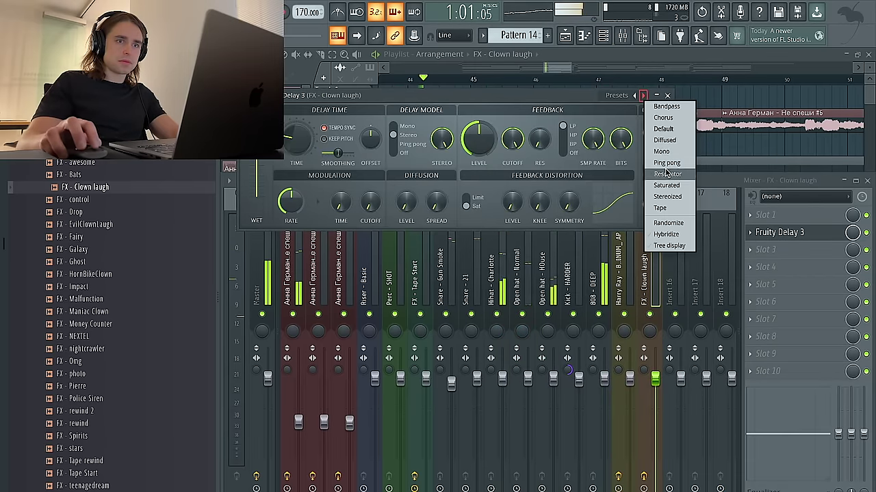
left_click(667, 174)
left_click(643, 95)
left_click(667, 162)
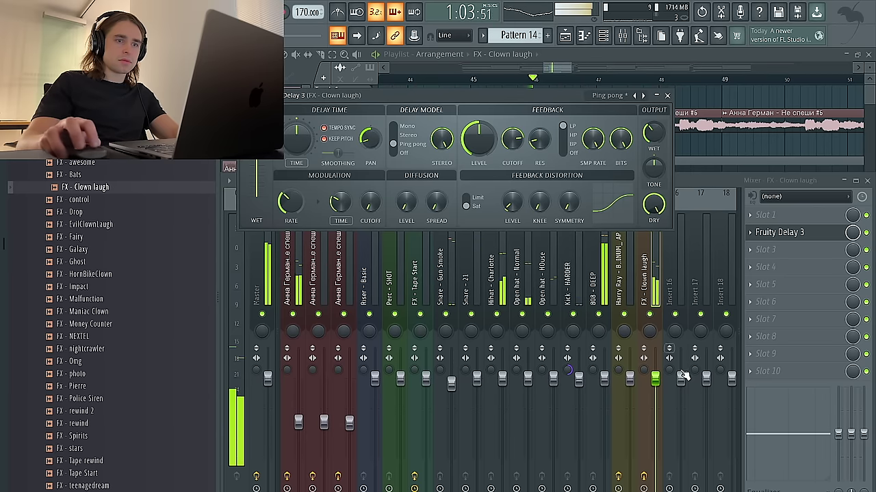
left_click(656, 383)
left_click(697, 106)
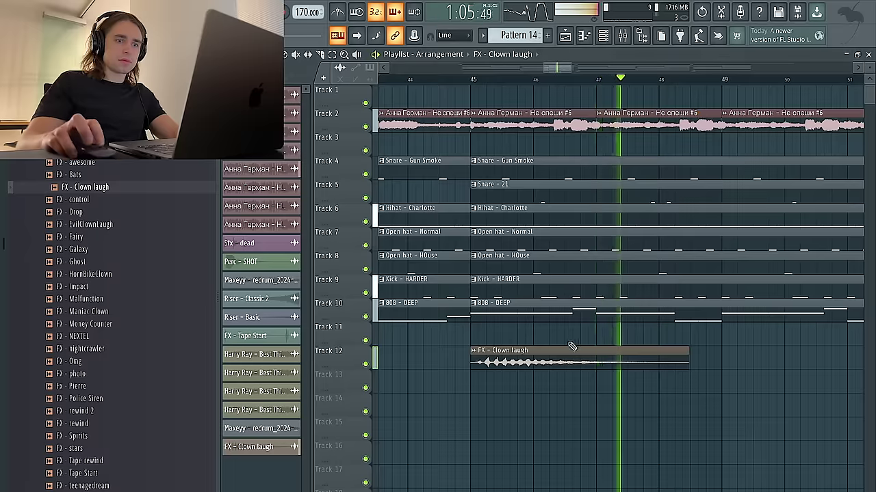
Duplicate the Pattern 14 and clown laugh clips 32 bars further along, so Pattern 14 repeats from bar 53
scroll(567, 342, "down", 6)
left_click_drag(658, 391, 560, 365)
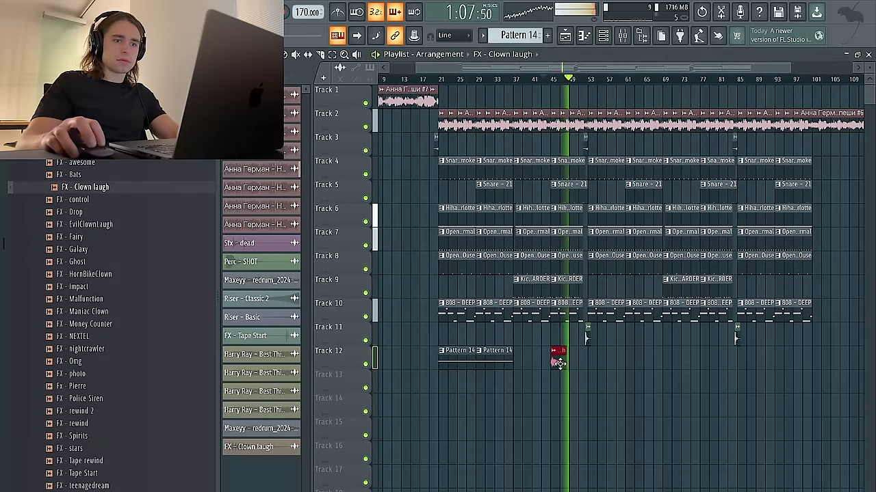
left_click_drag(445, 357, 599, 364)
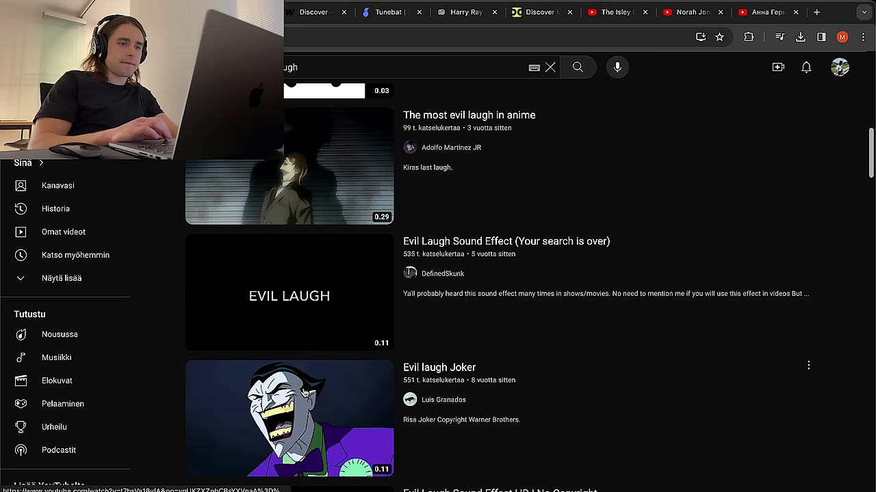
Open the Evil laugh Joker video on YouTube, and in the FL Studio playlist move its clip on Track 7 to bar 101
left_click(288, 424)
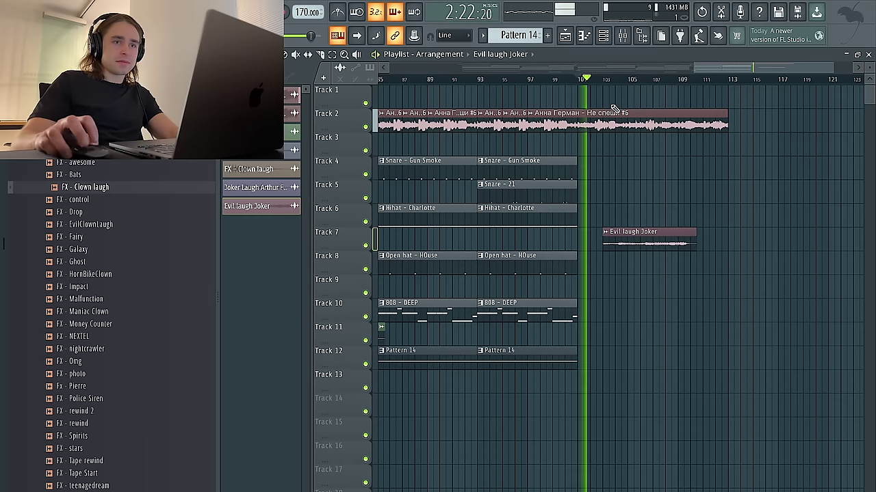
left_click_drag(630, 243, 619, 243)
Open the Evil laugh Joker clip's channel settings during playback, then return to the clip in the playlist
double_click(637, 244)
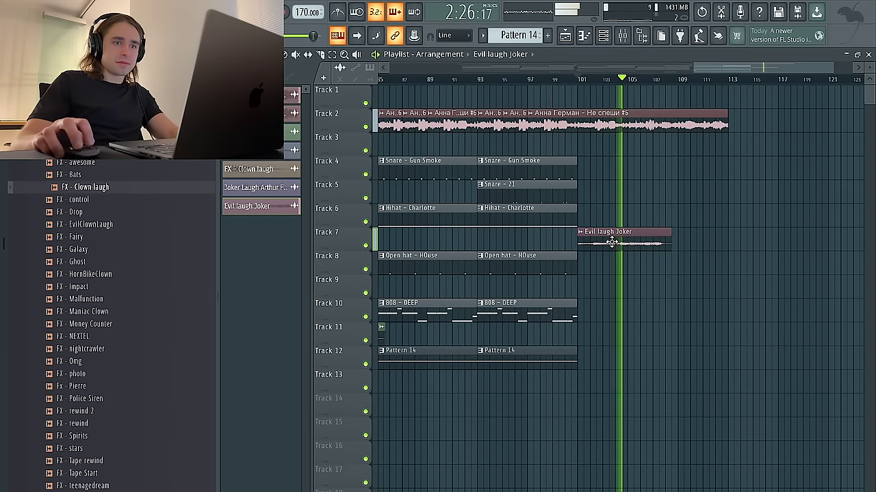
double_click(619, 243)
left_click(546, 183)
left_click(549, 219)
left_click(703, 204)
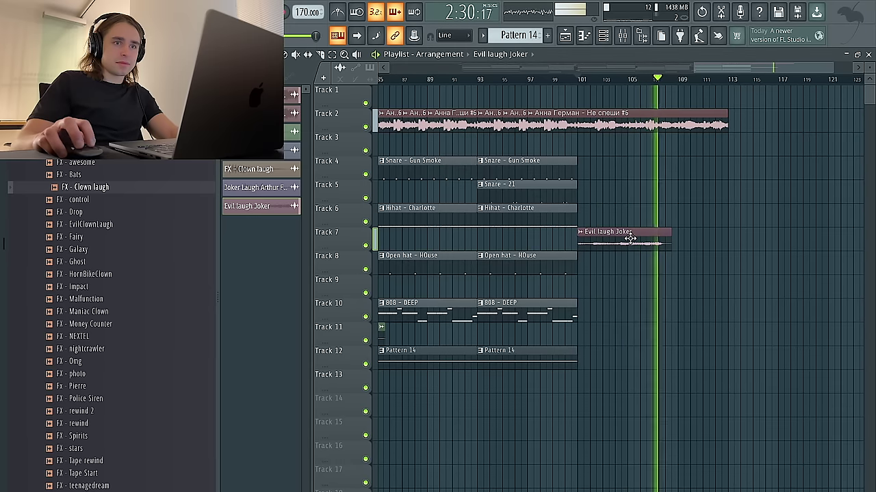
left_click_drag(630, 239, 689, 236)
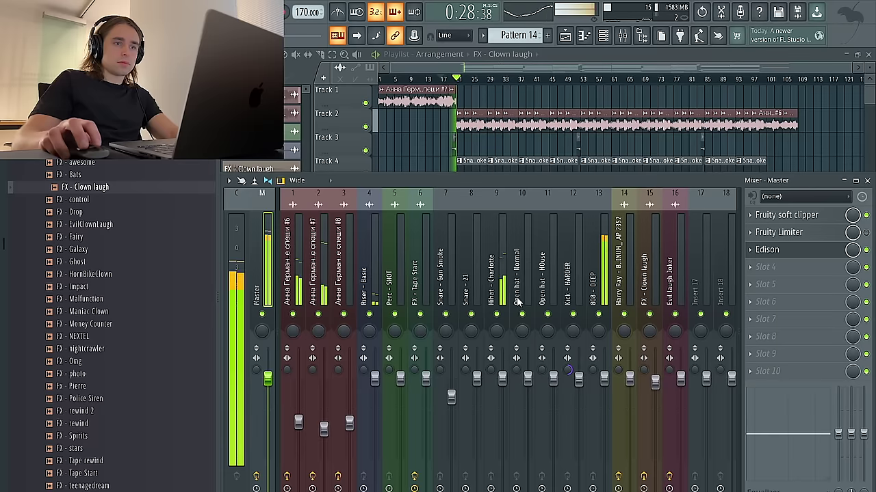
Return to the playlist and delete all the Pattern 14 clips from Track 12
left_click(441, 157)
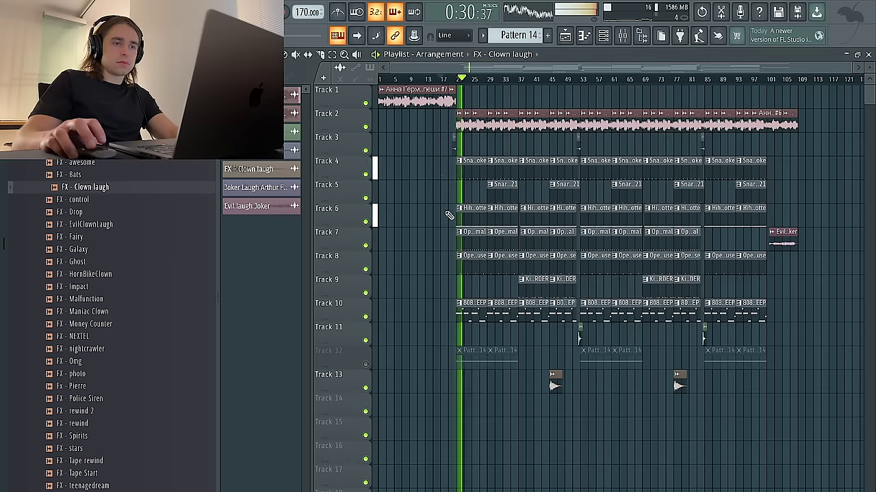
left_click_drag(440, 360, 850, 359)
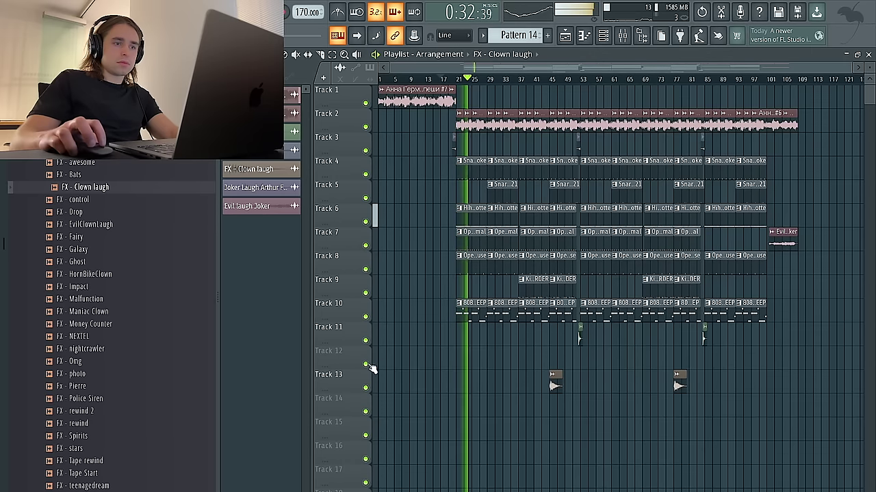
Play the section with the kick from bar 37 and lower the Kick - HARDER level in the mixer
left_click_drag(521, 81, 581, 80)
left_click(605, 36)
left_click(622, 36)
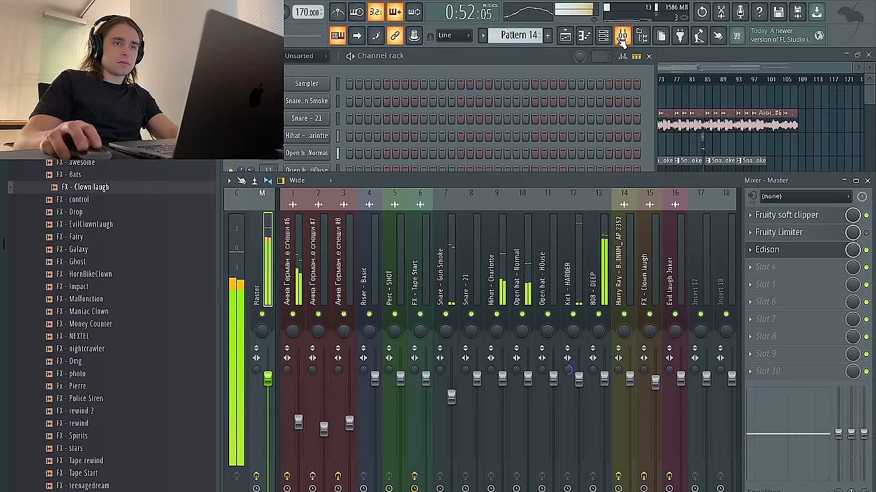
left_click_drag(578, 378, 579, 397)
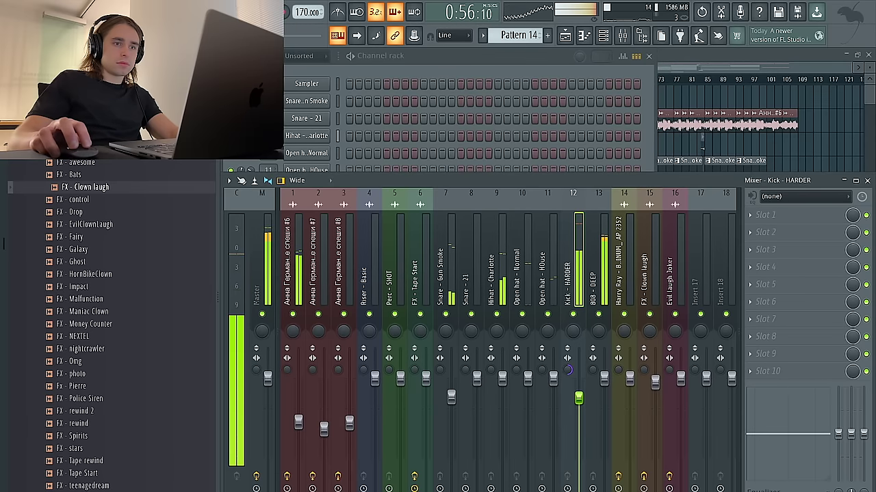
Load Fruity Limiter in slot 2 of the 808 - DEEP mixer track and look through its presets
left_click(606, 281)
left_click(781, 228)
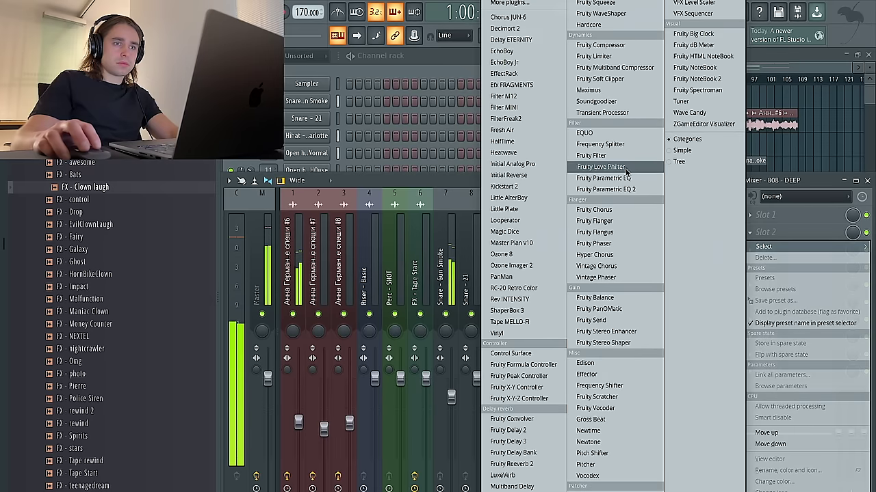
left_click(593, 56)
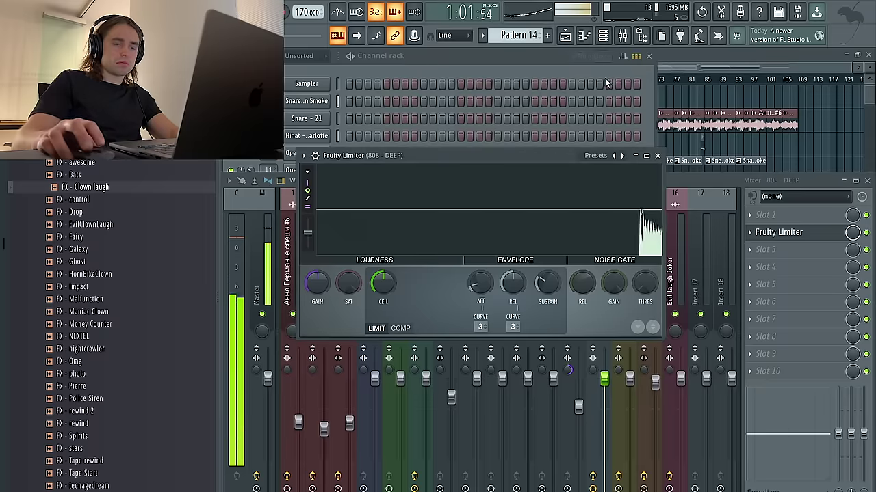
right_click(623, 156)
left_click(554, 214)
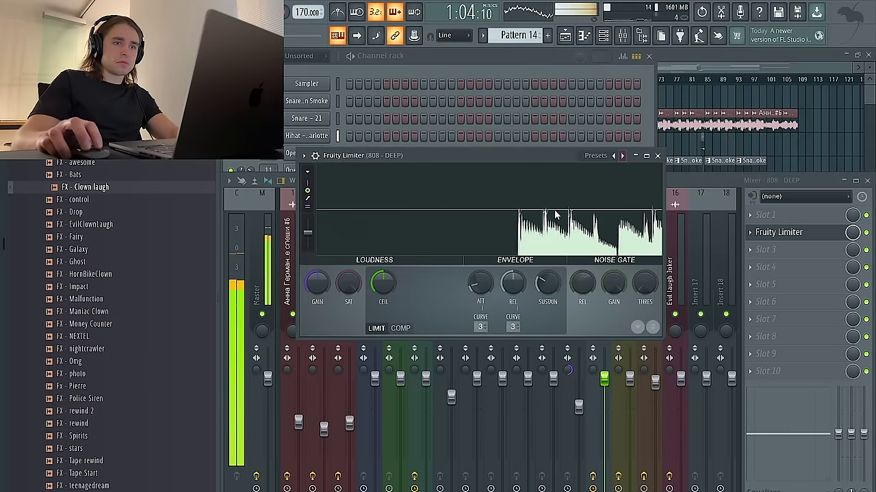
Set the 808 limiter to compressor mode with Kick - HARDER as sidechain source, and adjust its threshold
left_click(400, 329)
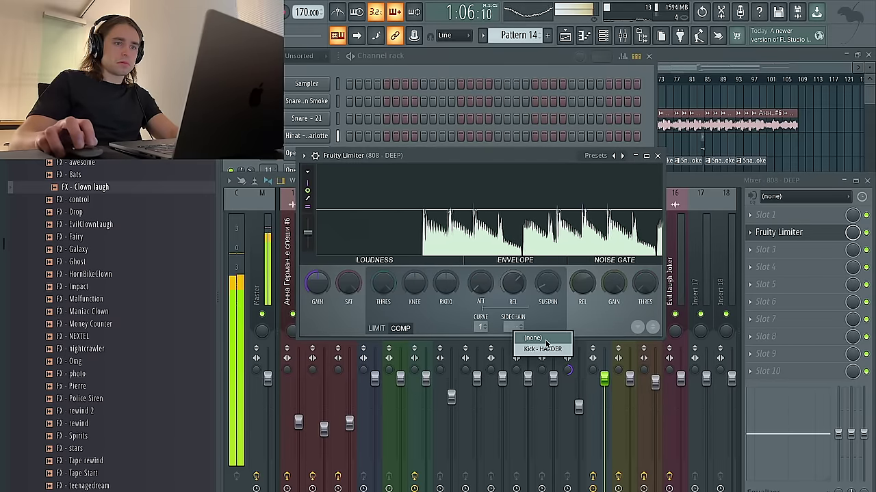
left_click_drag(383, 282, 383, 263)
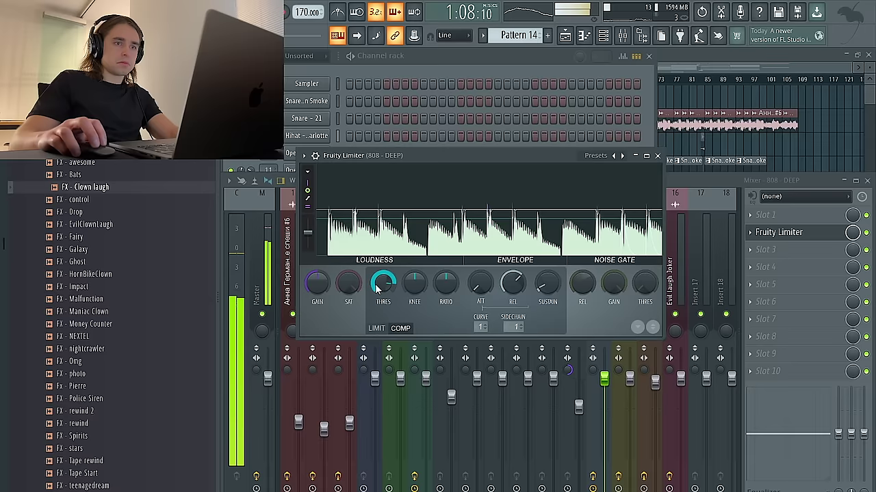
left_click(658, 156)
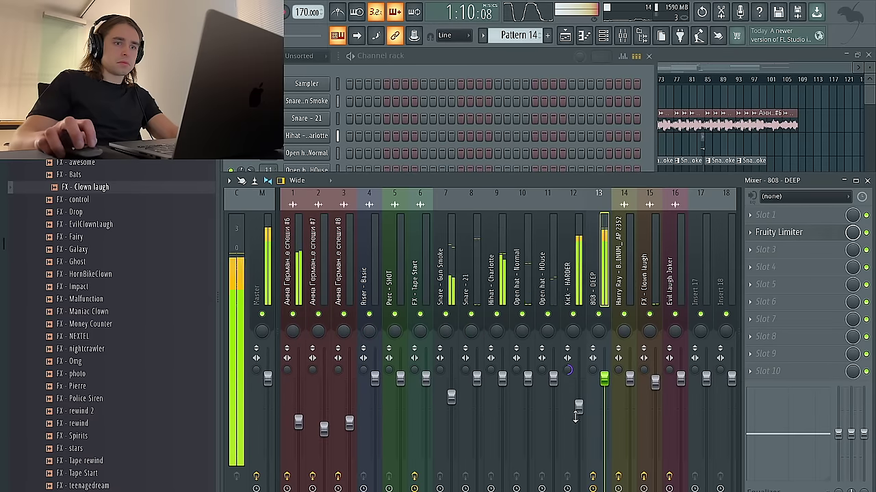
Adjust the mixer levels of the Kick - HARDER and Hihat - Charlotte tracks
left_click(578, 407)
left_click(502, 378)
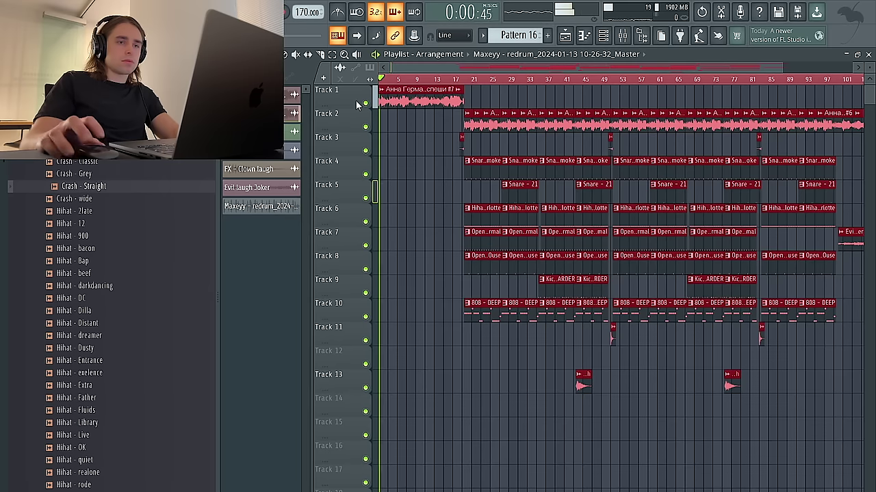
Play back the arrangement from the intro into the first drop and examine the drum, kick and 808 clips
scroll(431, 155, "down", 1)
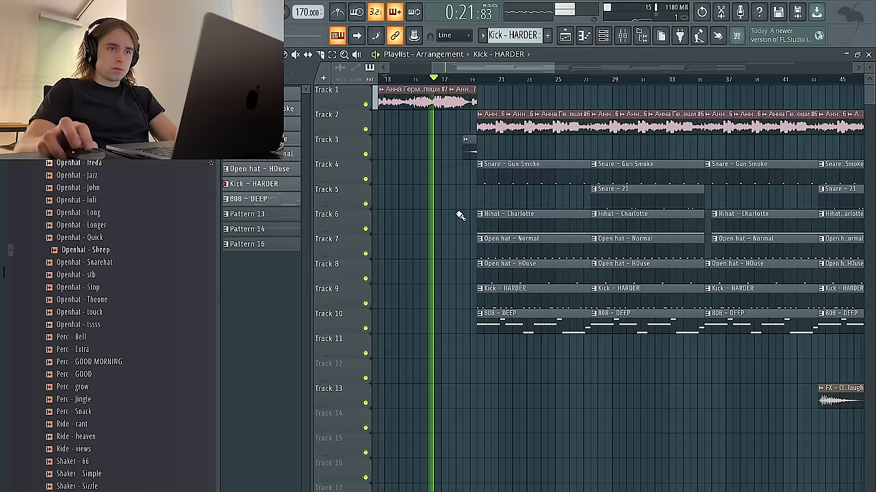
scroll(460, 214, "up", 2)
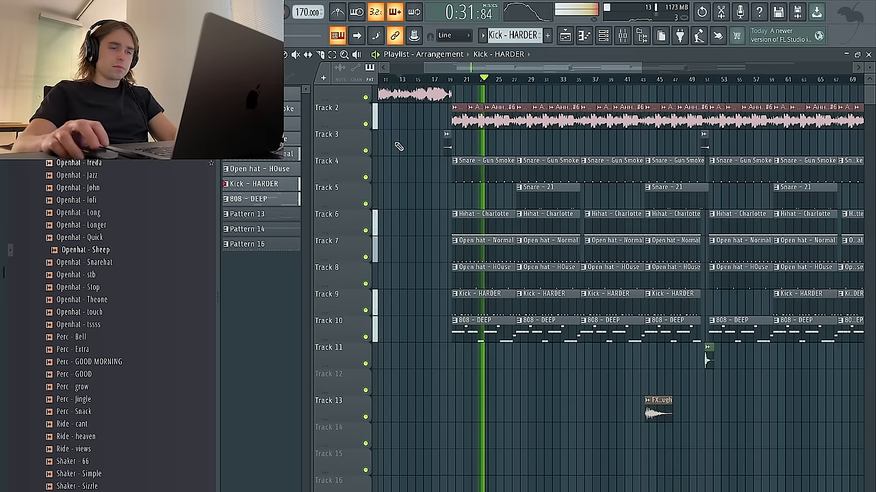
scroll(422, 172, "up", 3)
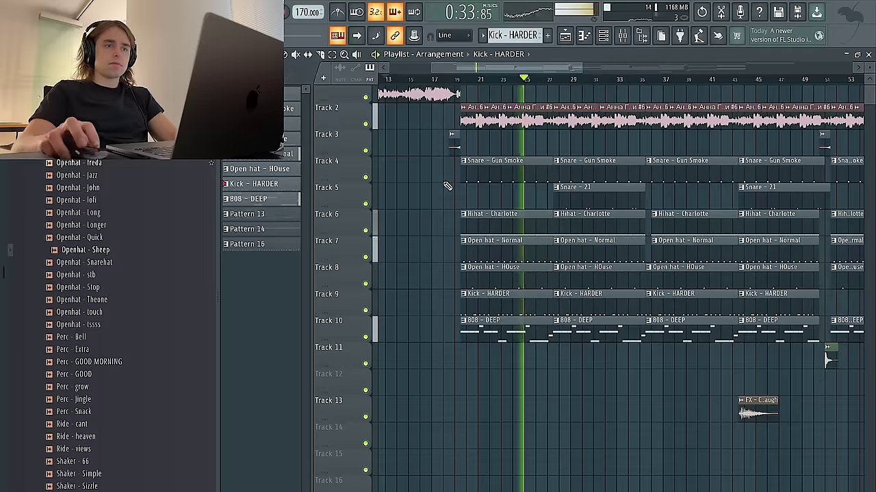
scroll(448, 184, "down", 3)
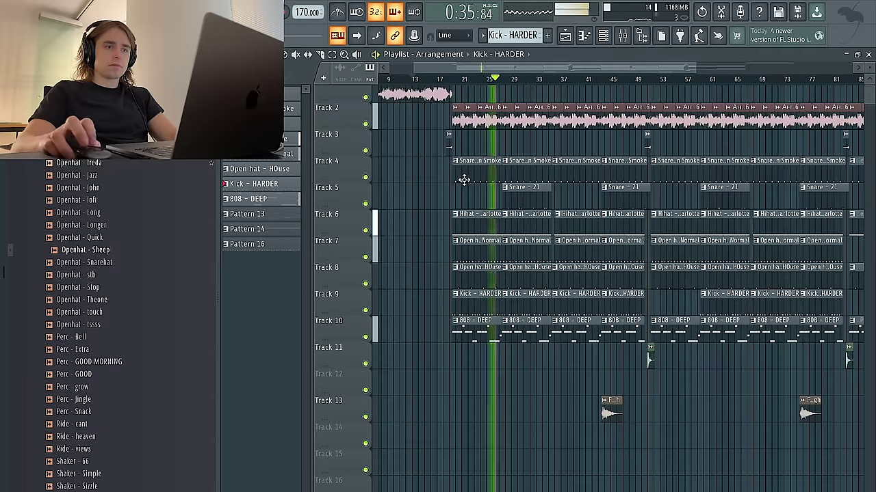
scroll(479, 186, "up", 3)
scroll(523, 206, "down", 4)
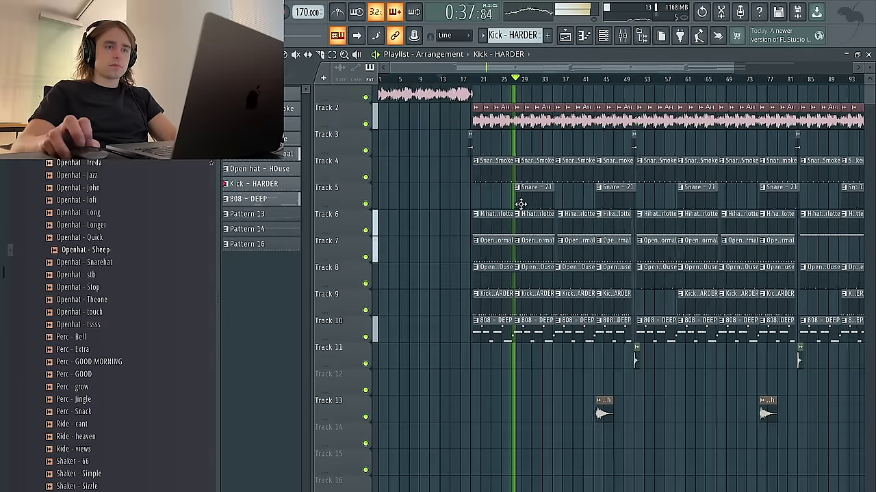
scroll(541, 203, "up", 3)
scroll(549, 203, "down", 1)
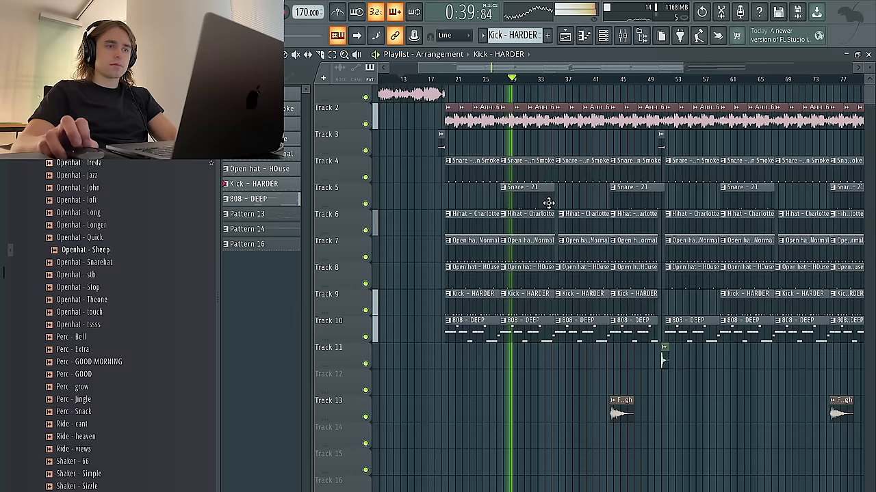
scroll(549, 203, "down", 1)
Check the Kick - HARDER pattern in the channel rack, then review the full arrangement through to the ending volume fade
left_click(603, 36)
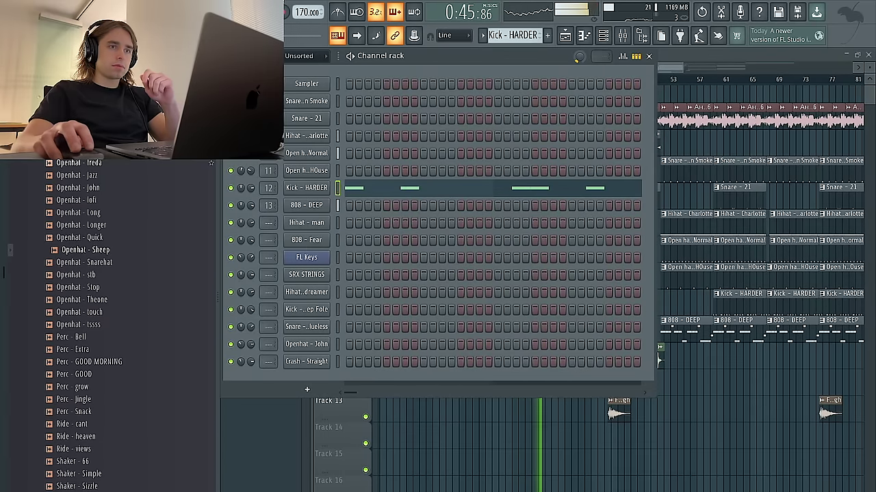
right_click(702, 89)
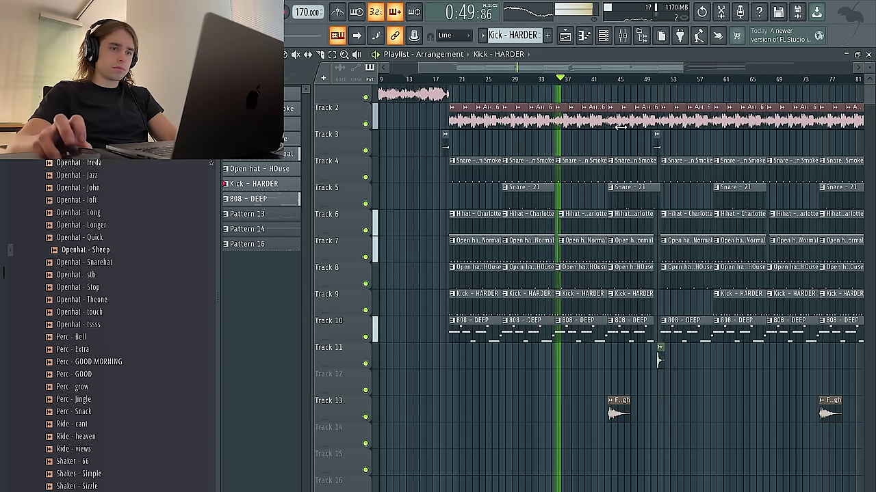
scroll(626, 113, "down", 6)
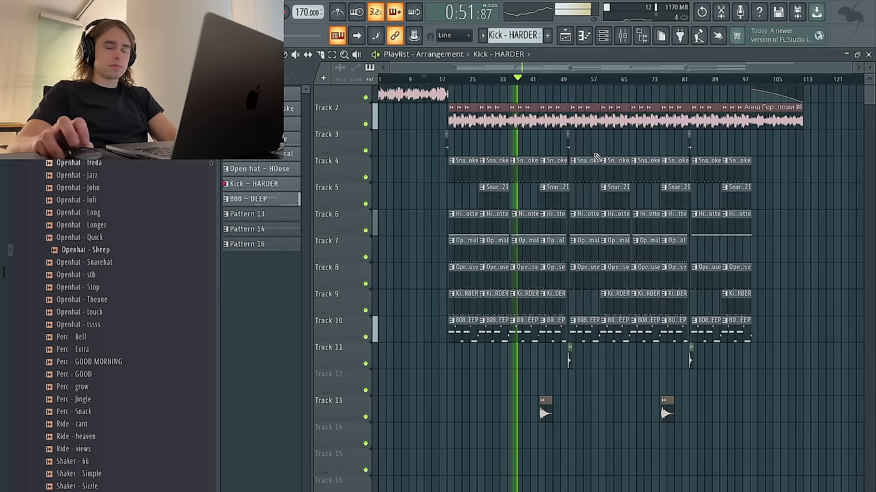
scroll(595, 157, "up", 1)
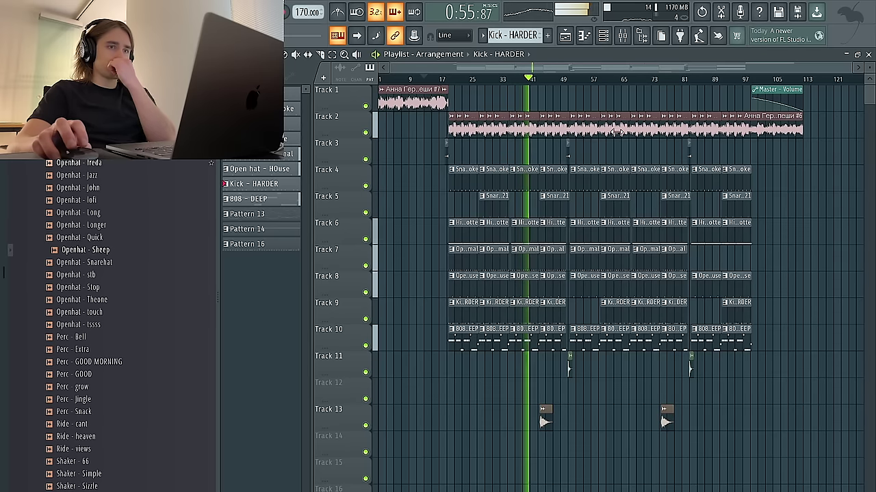
Check the mixer levels during playback, then examine the arrangement through the end of the first drop
left_click(621, 36)
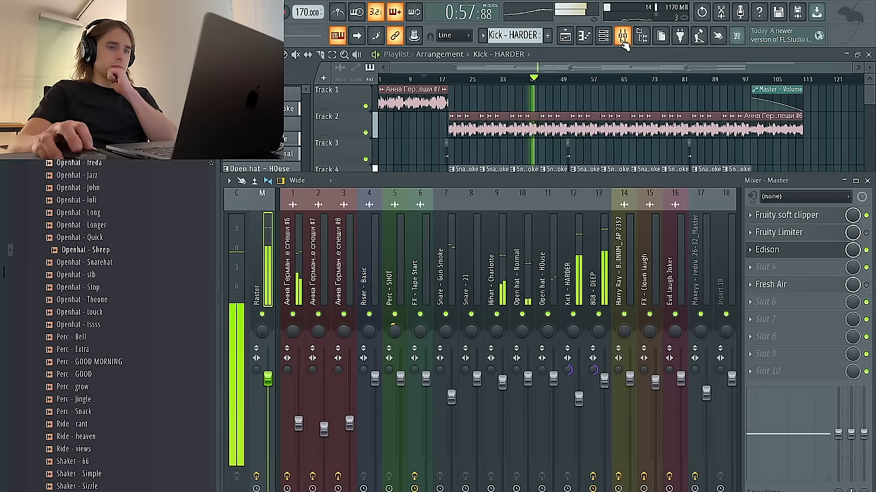
key("F9")
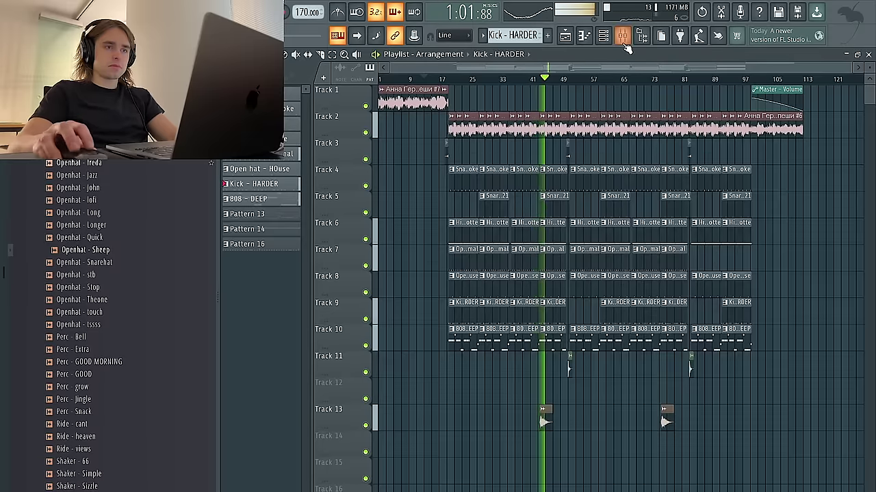
scroll(588, 100, "down", 1)
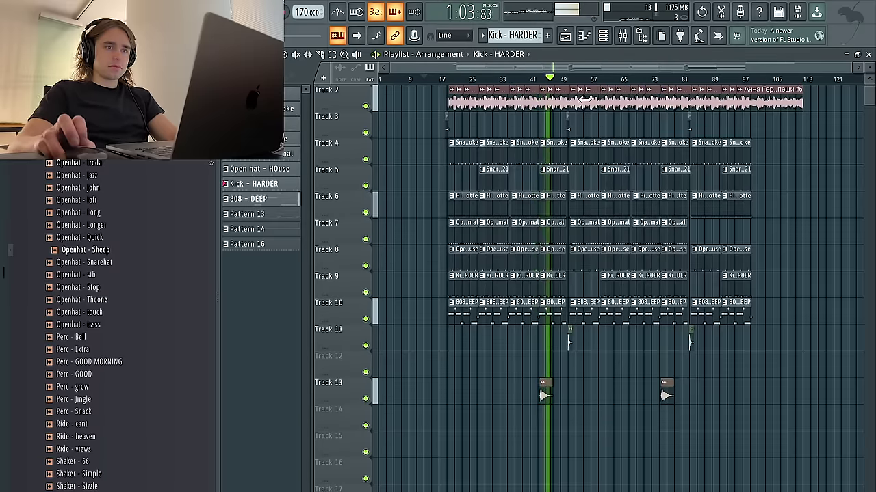
scroll(604, 132, "down", 1)
scroll(605, 132, "up", 1)
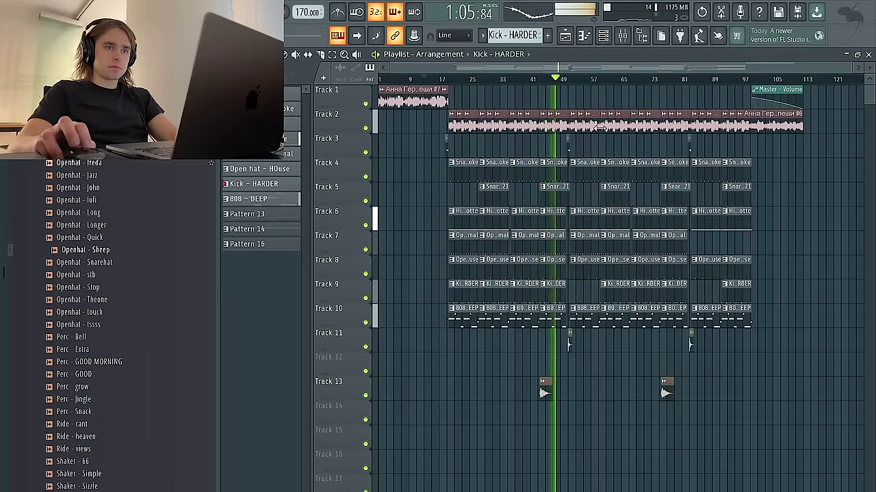
scroll(573, 143, "up", 3)
scroll(575, 143, "up", 2)
scroll(574, 142, "down", 2)
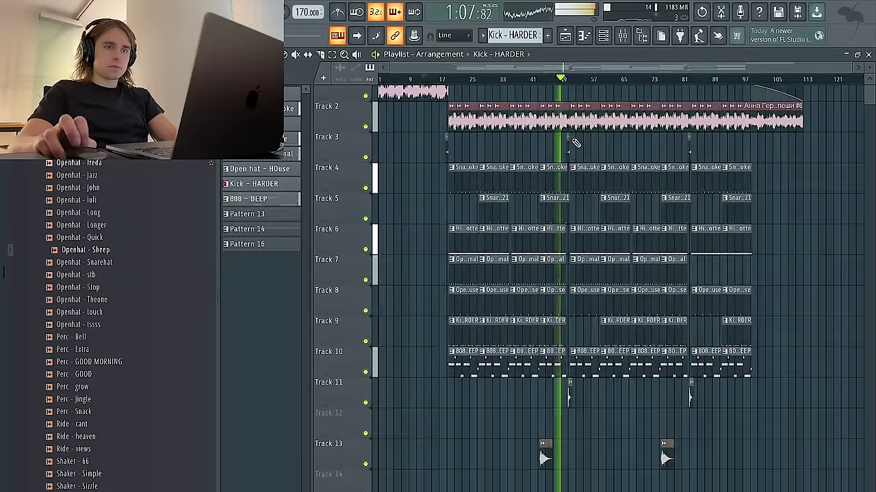
scroll(585, 139, "up", 1)
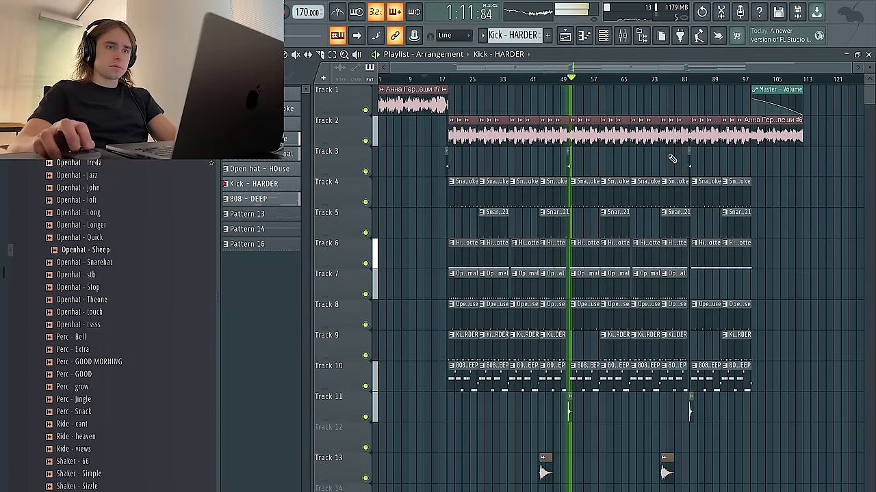
Move the sample clips between about bars 51 and 83 from Track 2 up to Track 1
scroll(657, 156, "up", 2)
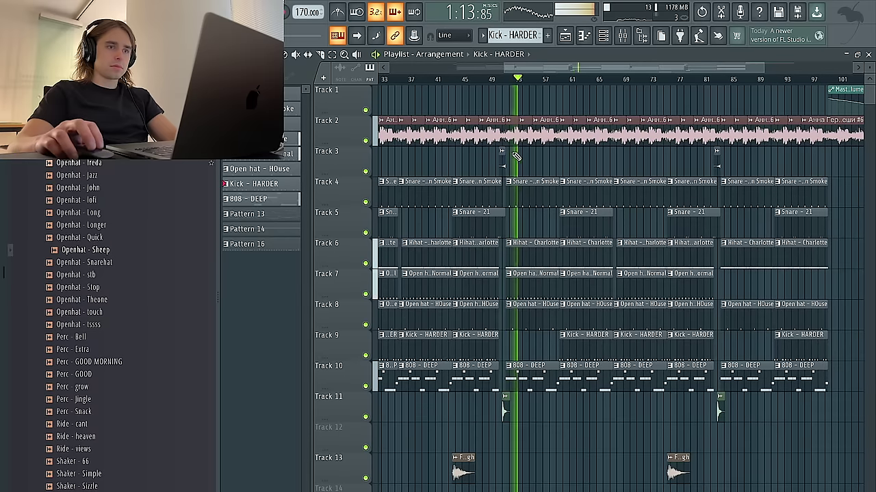
left_click_drag(516, 141, 712, 152)
key("shift+Up")
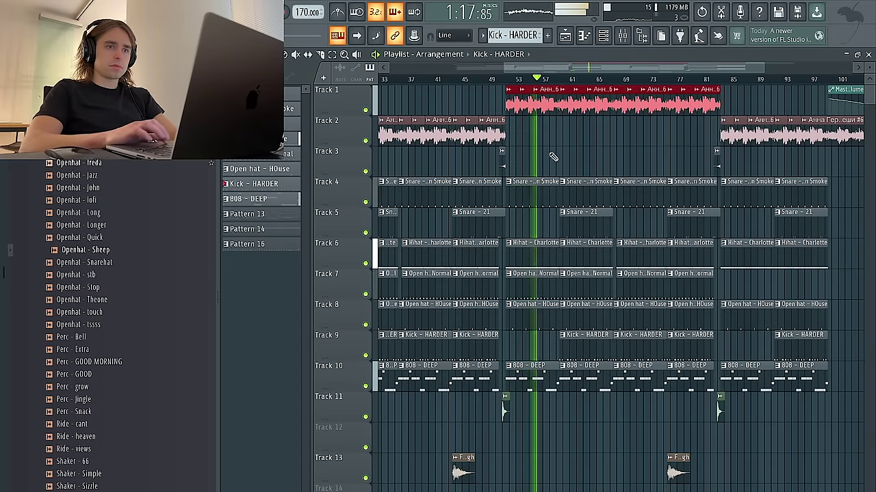
scroll(554, 156, "down", 3)
right_click(598, 159)
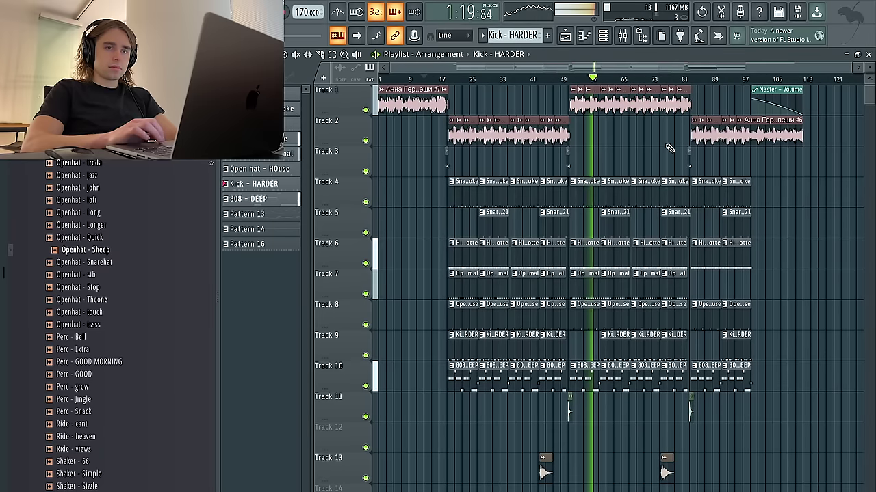
Move the three short transition effect clips from Track 3 down to the empty Track 12
scroll(625, 163, "up", 2)
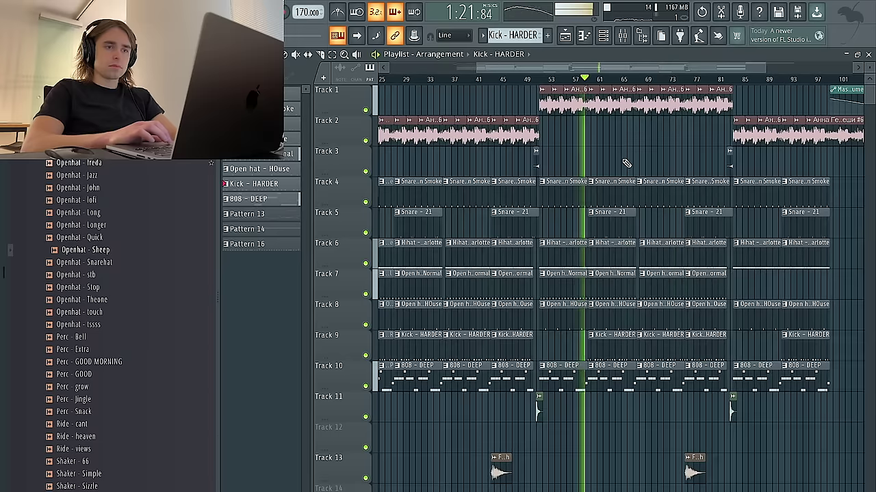
scroll(626, 163, "down", 2)
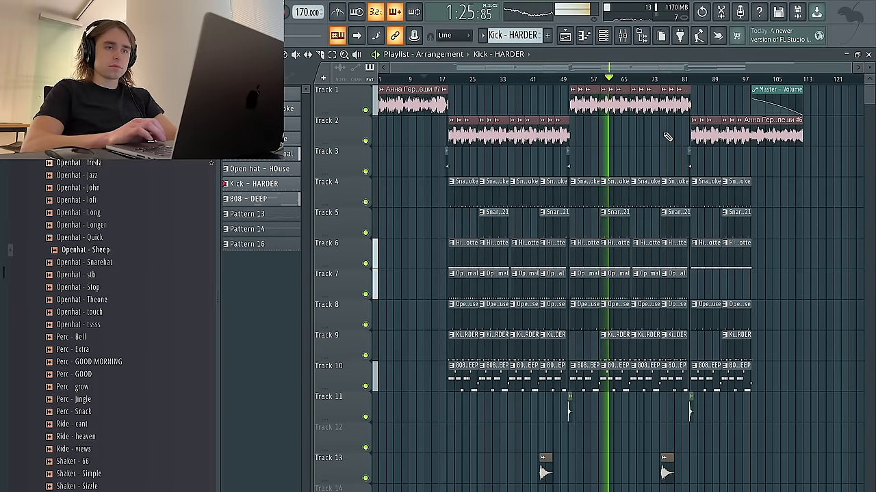
left_click_drag(686, 168, 355, 143)
left_click_drag(712, 163, 420, 162)
key("shift+Down")
key("shift+Down")
key("shift+Down")
key("shift+Down")
key("shift+Down")
key("shift+Down")
key("shift+Down")
key("shift+Down")
key("shift+Down")
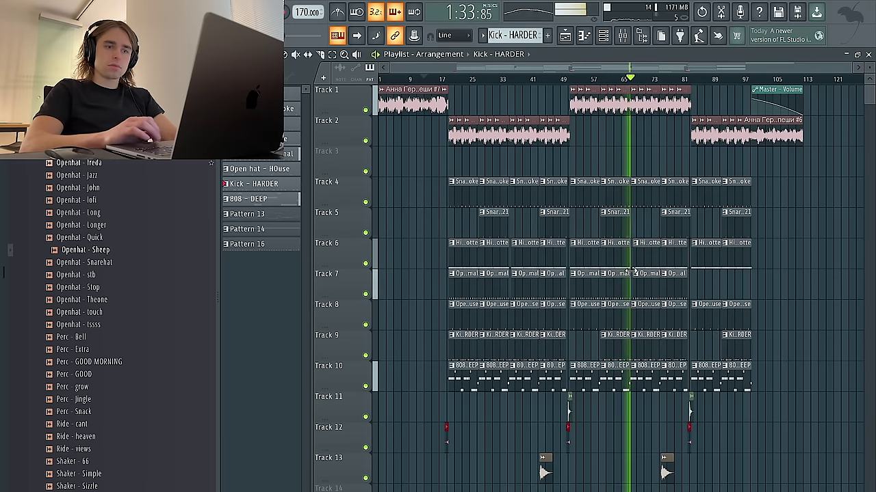
left_click_drag(802, 490, 410, 172)
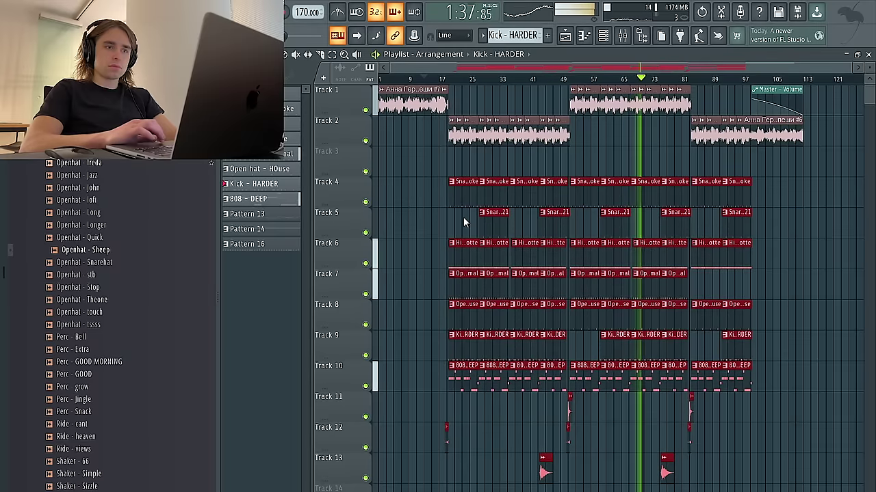
right_click(424, 223)
scroll(423, 223, "up", 1)
scroll(425, 225, "down", 1)
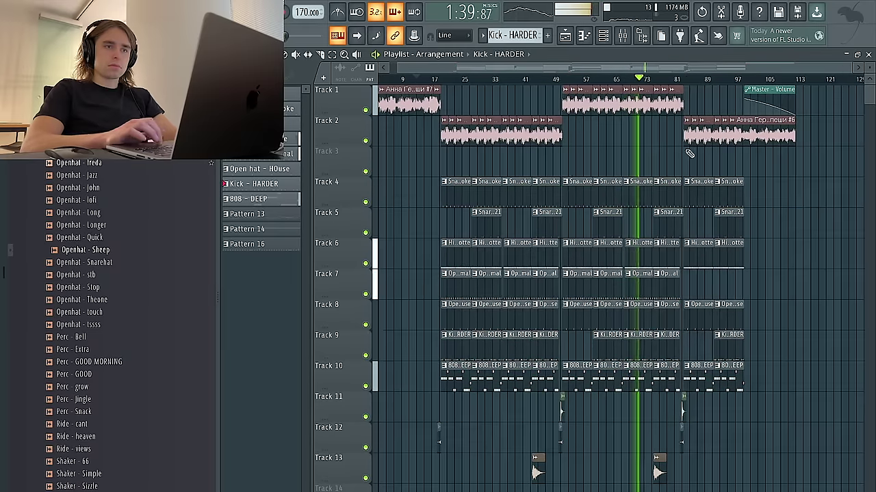
Balance the mixer levels of the three sample tracks, raising #7 to about the same level as #6 and #8
scroll(687, 152, "up", 5)
left_click(623, 36)
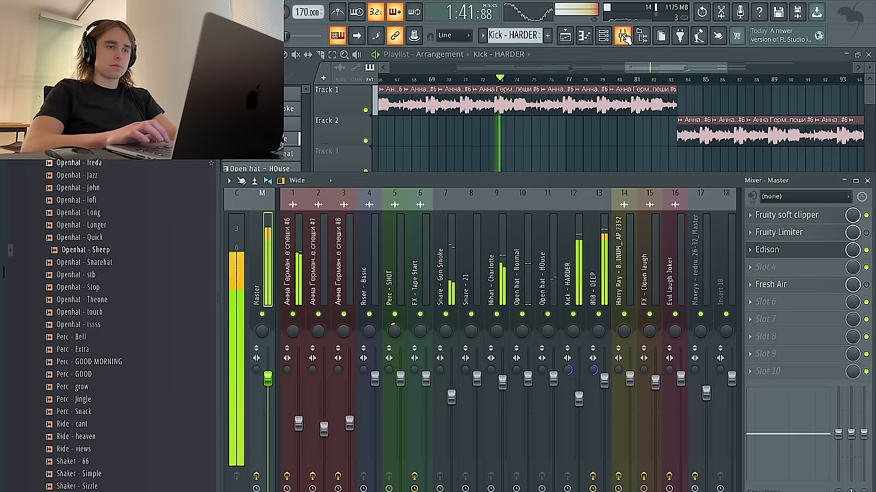
left_click(301, 430)
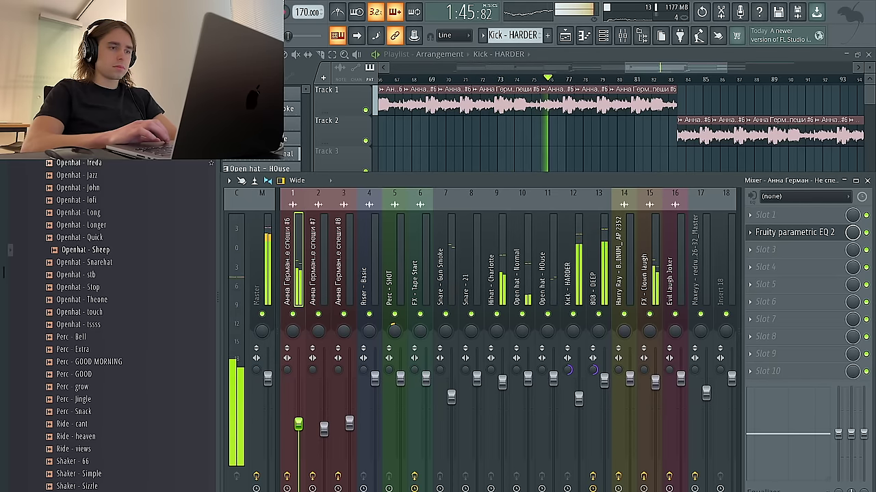
left_click(324, 430)
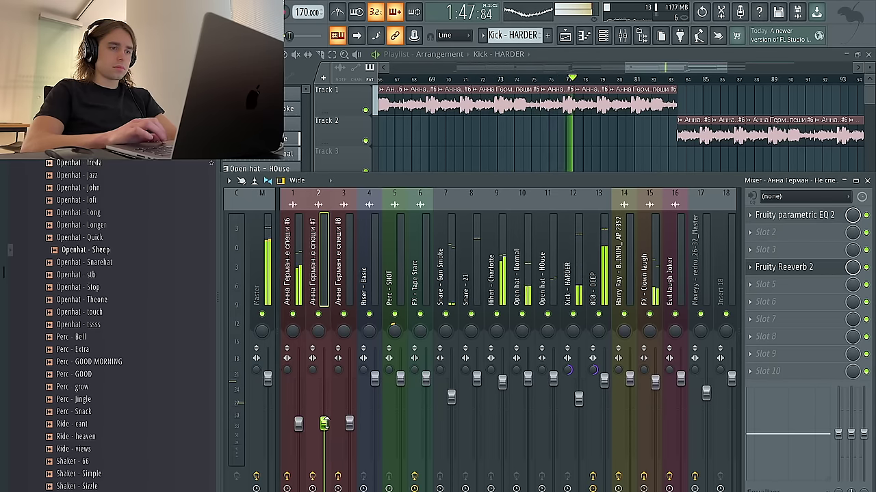
left_click(349, 424)
left_click(324, 426)
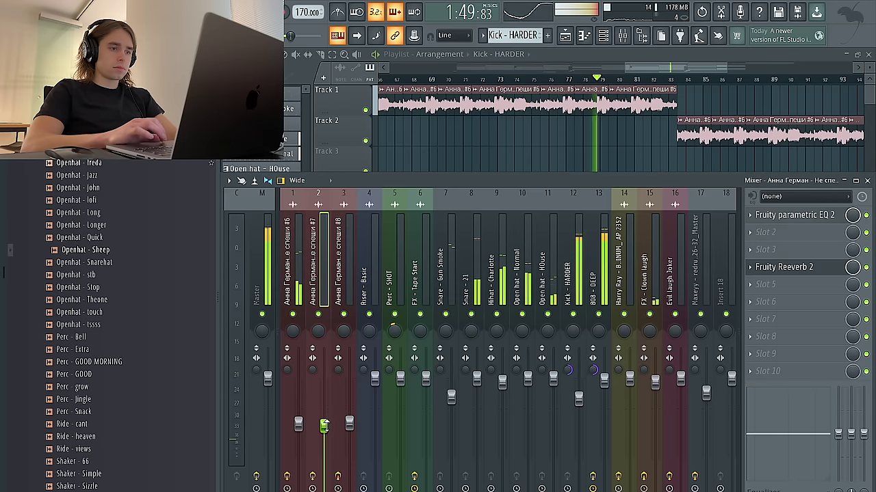
left_click(349, 424)
left_click(324, 425)
left_click(349, 424)
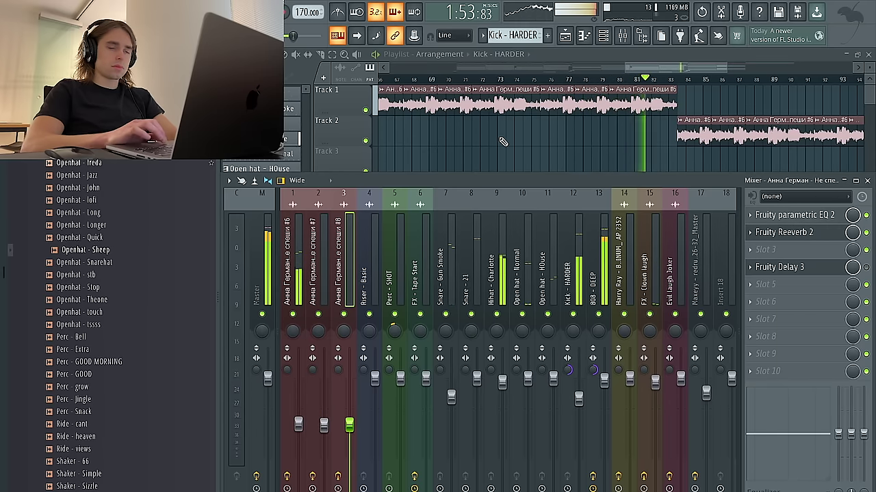
key("F9")
Add an Open hat - Normal clip to the last section and trim the final Hihat - Charlotte and Kick - HARDER clips to just before bar 99
scroll(504, 146, "down", 3)
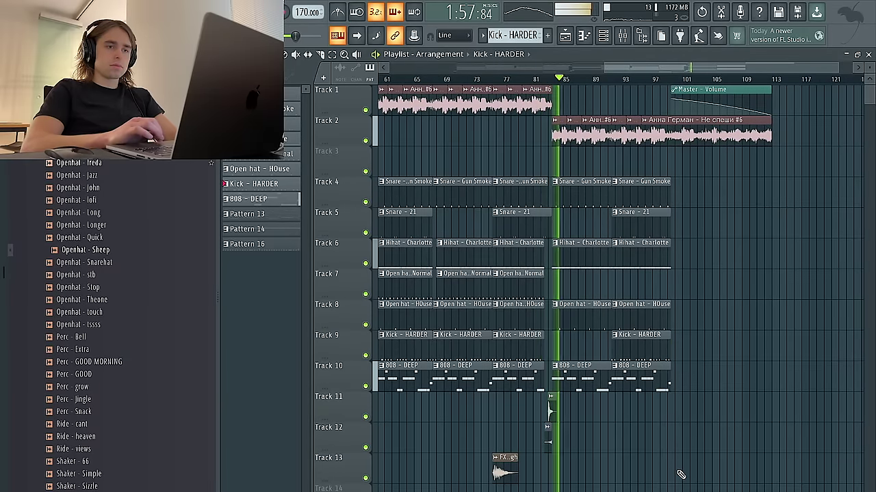
scroll(681, 474, "down", 2)
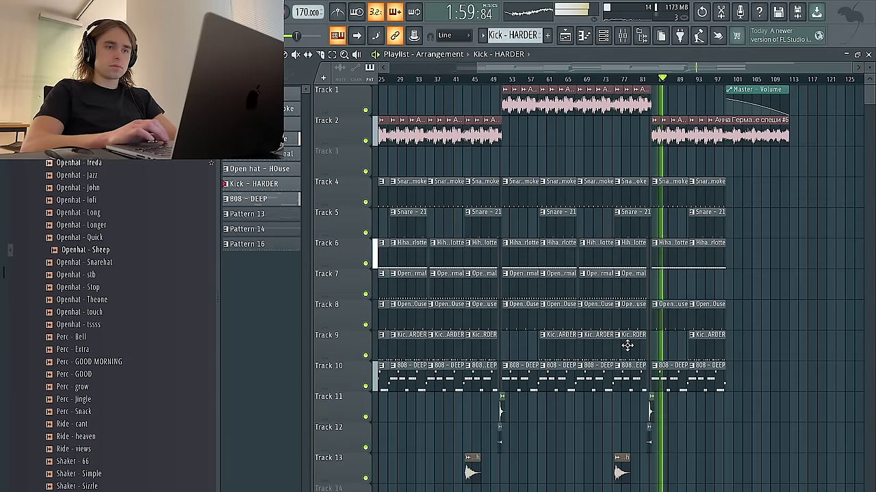
scroll(737, 375, "up", 3)
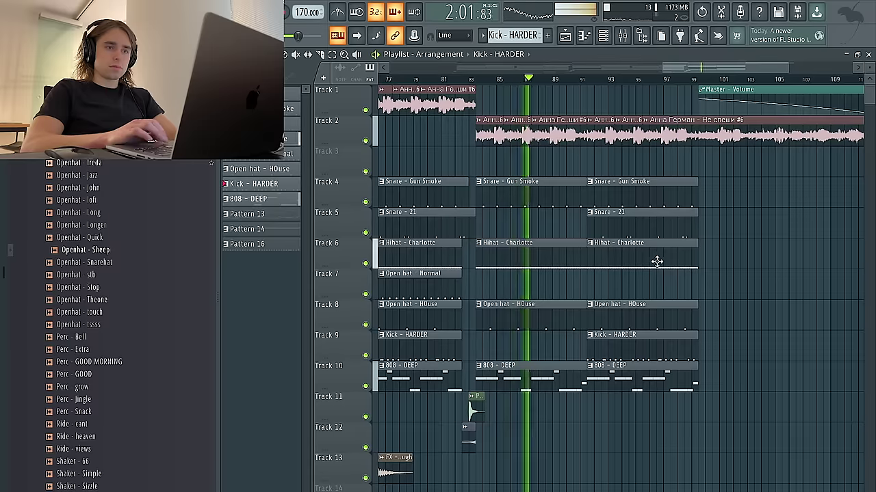
scroll(656, 262, "up", 2)
scroll(482, 247, "down", 4)
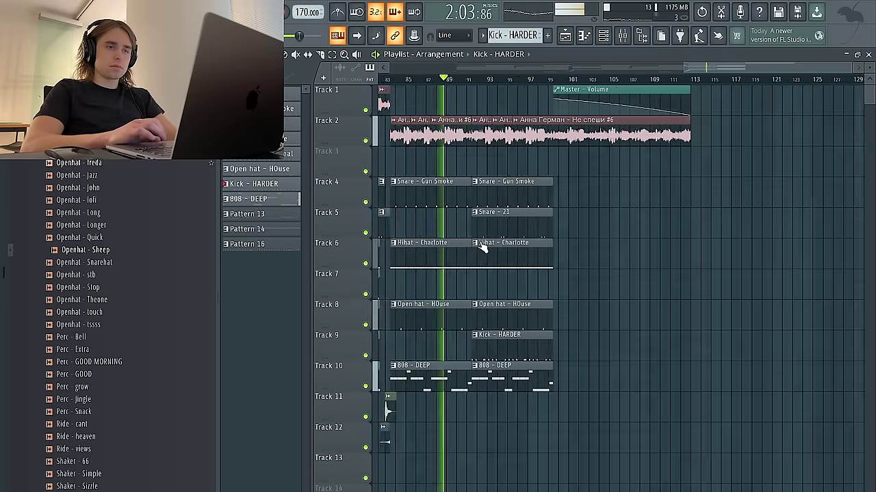
scroll(577, 317, "down", 2)
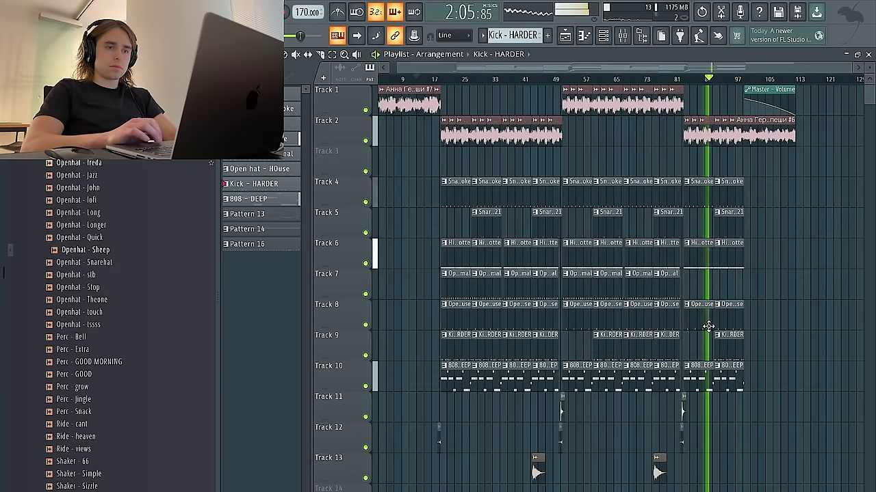
scroll(708, 326, "up", 2)
scroll(718, 280, "up", 5)
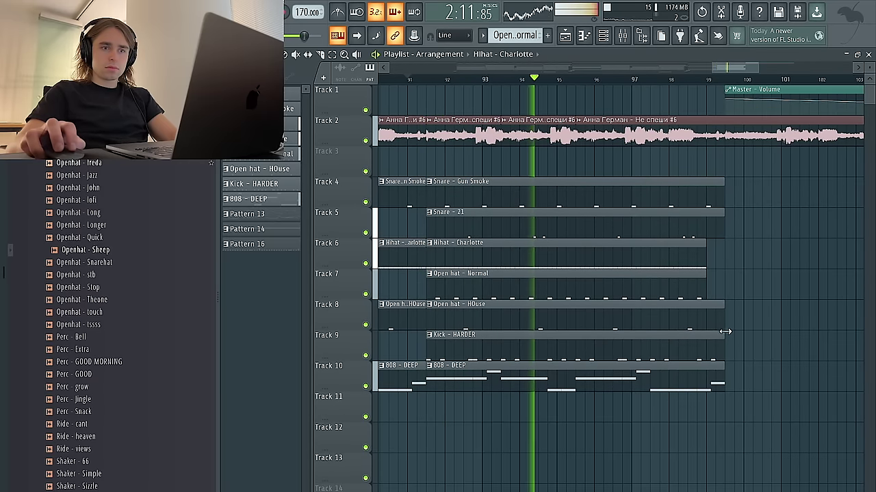
left_click_drag(723, 340, 706, 340)
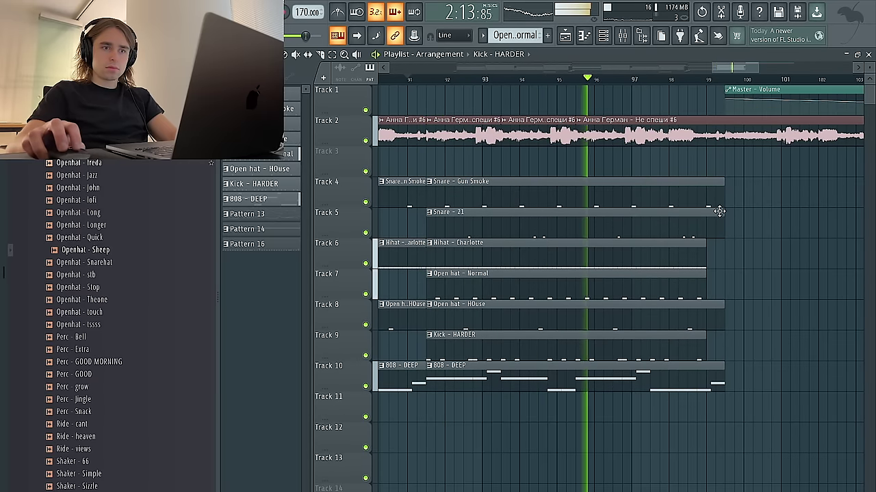
Play the ending and examine the last drum section and the master volume fade over the final sample
scroll(719, 219, "down", 1)
scroll(719, 219, "down", 6)
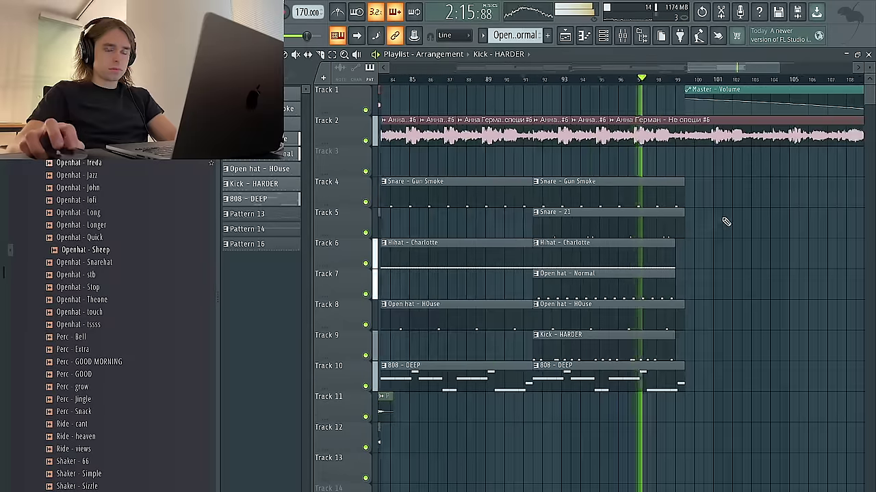
scroll(754, 233, "up", 4)
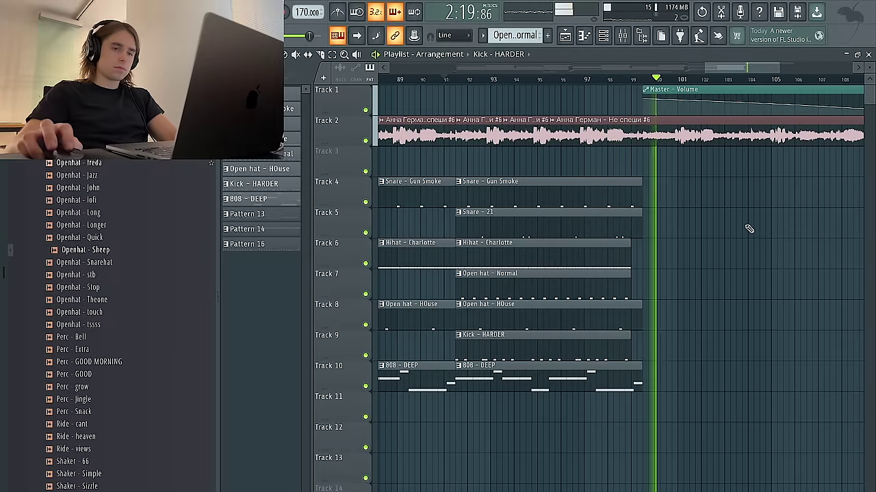
scroll(719, 365, "down", 3)
scroll(719, 365, "down", 8)
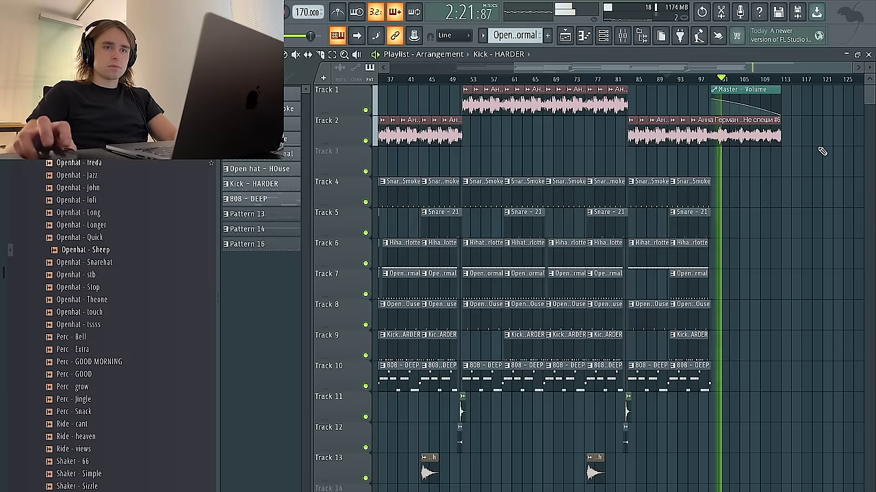
scroll(815, 181, "up", 4)
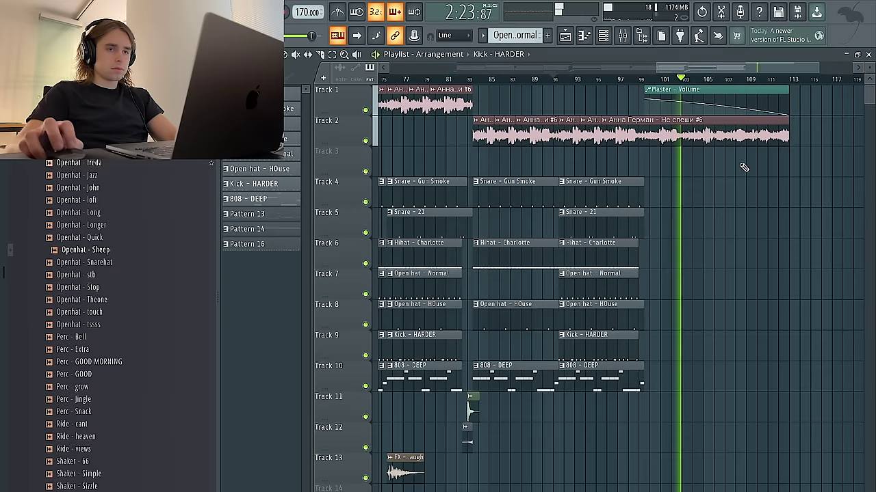
scroll(734, 172, "down", 5)
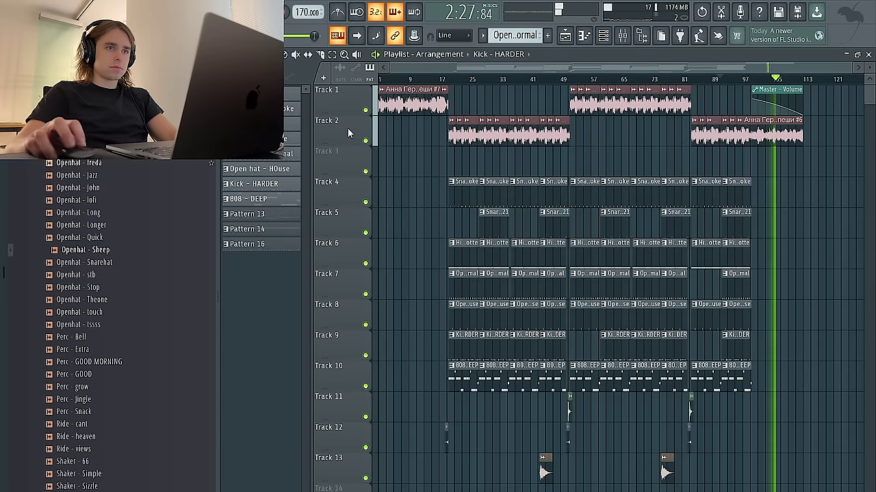
left_click(604, 38)
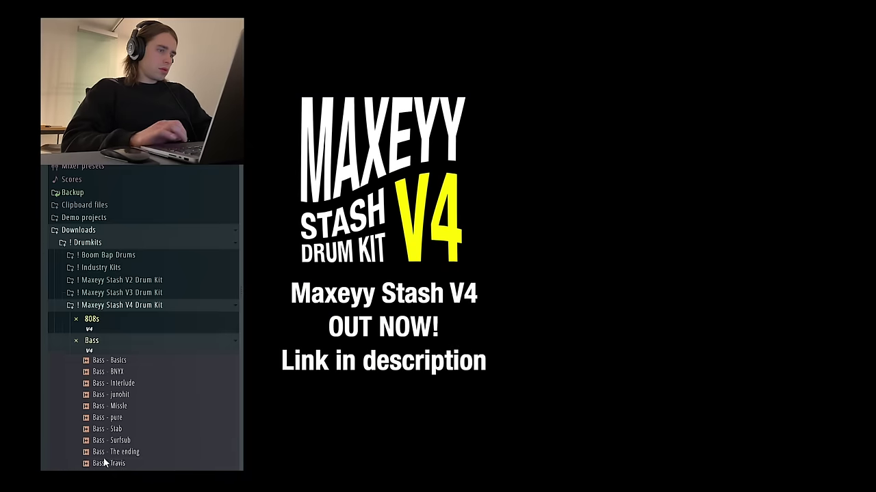
Browse the clap and hihat samples of the Maxeyy Stash V4 Drum Kit
scroll(104, 463, "down", 15)
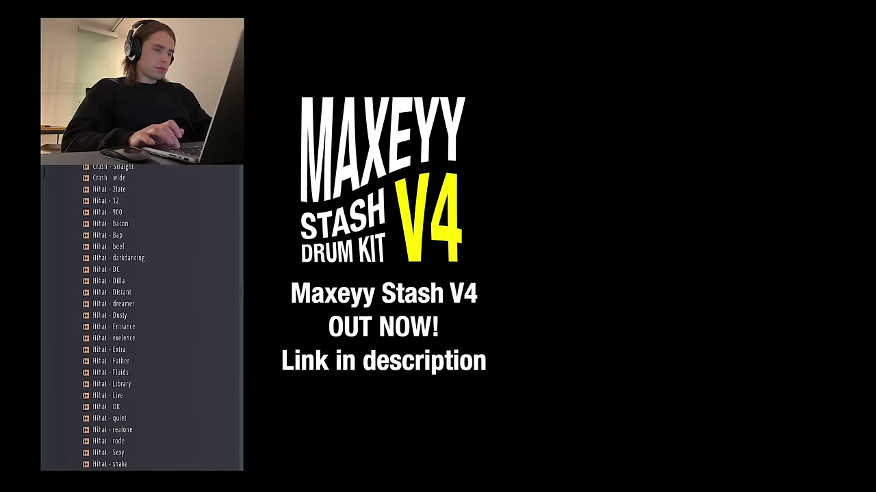
scroll(127, 449, "down", 15)
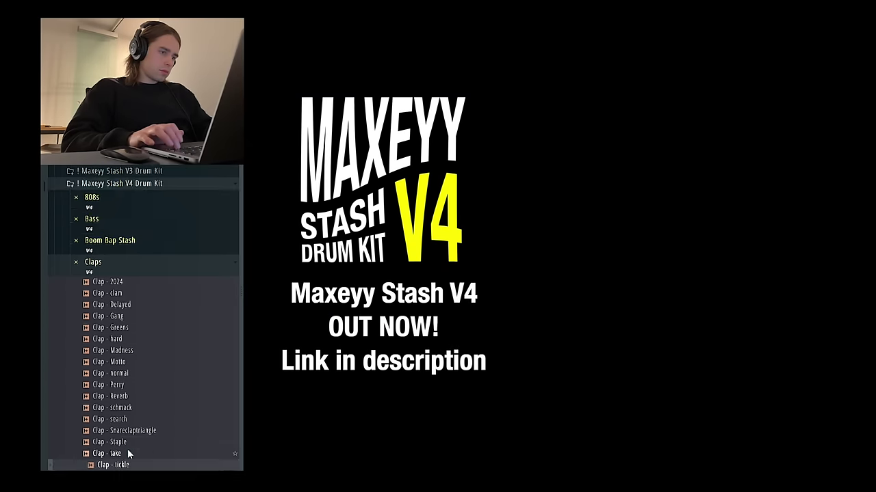
key("Down")
key("Down")
key("Down")
key("Down")
key("Down")
key("Down")
key("Down")
key("Down")
key("Down")
key("Down")
key("Down")
key("Down")
key("Right")
key("Down")
key("Down")
key("Down")
key("Down")
key("Down")
key("Down")
key("Down")
key("Down")
key("Down")
key("Down")
key("Down")
key("Down")
key("Down")
key("Down")
key("Down")
key("Down")
key("Down")
key("Down")
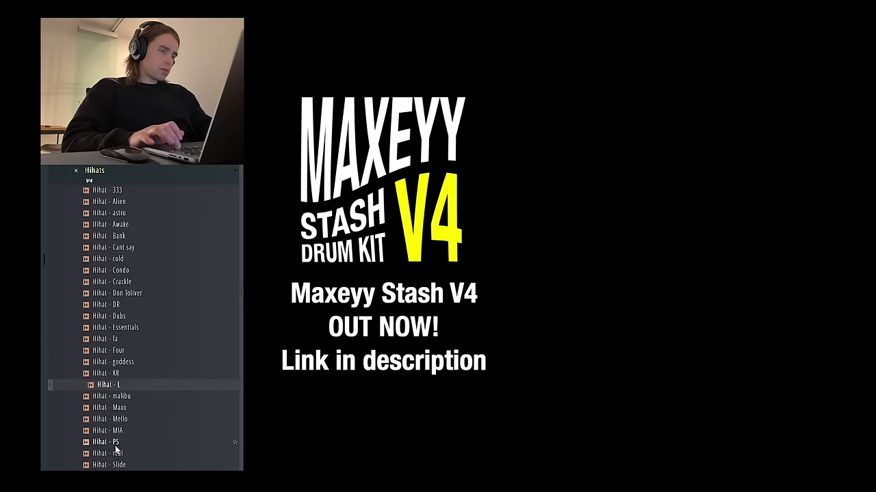
Browse the following folders of the Maxeyy Stash V4 Drum Kit through to the percussion samples
key("Right")
key("Down")
key("Down")
key("Down")
key("Down")
key("Down")
key("Down")
key("Down")
key("Right")
key("Down")
key("Down")
key("Down")
key("Down")
key("Down")
key("Down")
key("Down")
key("Down")
key("Down")
key("Down")
key("Down")
key("Down")
key("Down")
key("Down")
key("Down")
key("Down")
key("Down")
key("Down")
key("Down")
key("Down")
key("Down")
key("Down")
key("Right")
key("Down")
key("Down")
key("Down")
key("Down")
key("Down")
key("Down")
key("Down")
key("Down")
key("Down")
key("Down")
key("Down")
key("Down")
key("Down")
key("Down")
key("Down")
key("Down")
key("Down")
key("Down")
key("Down")
key("Down")
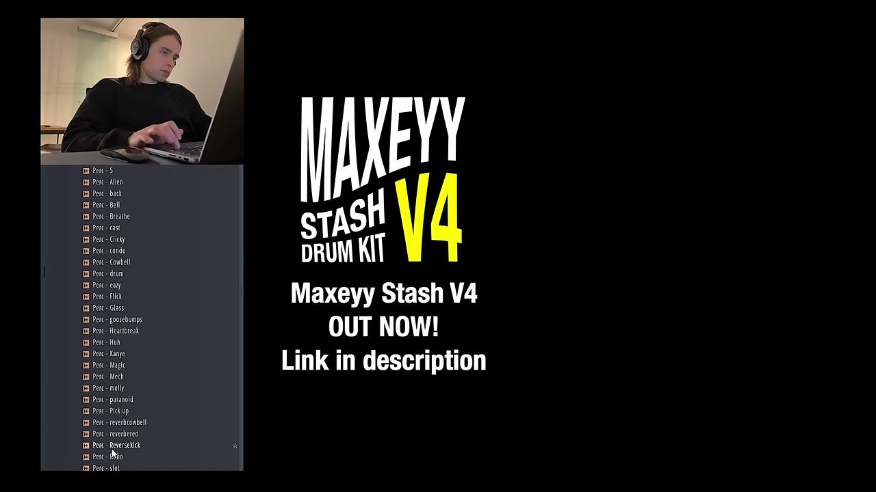